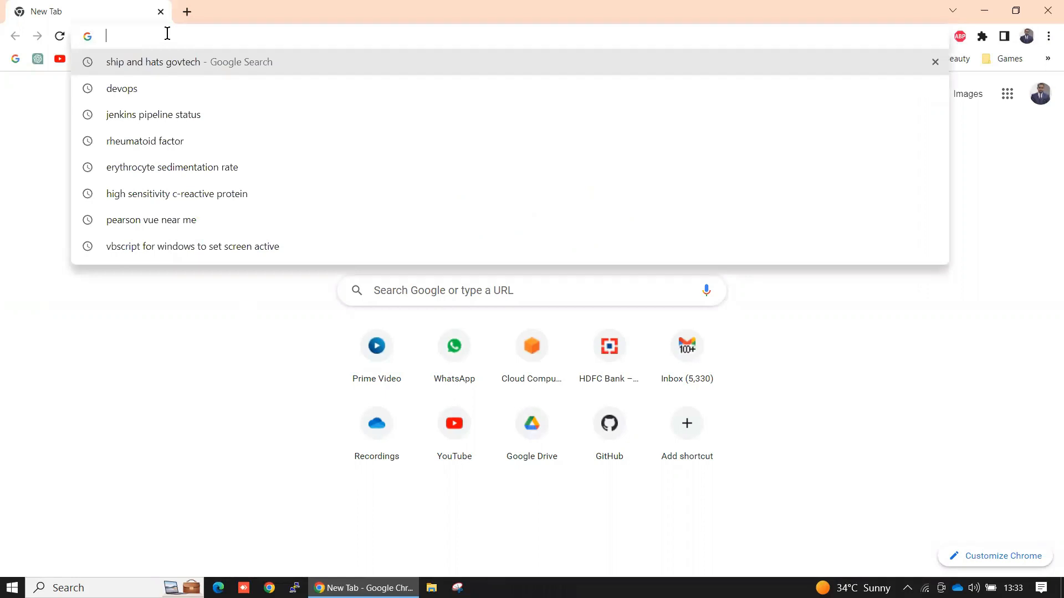
# Open the AWS site at aws.amazon.com.
pyautogui.write('A')
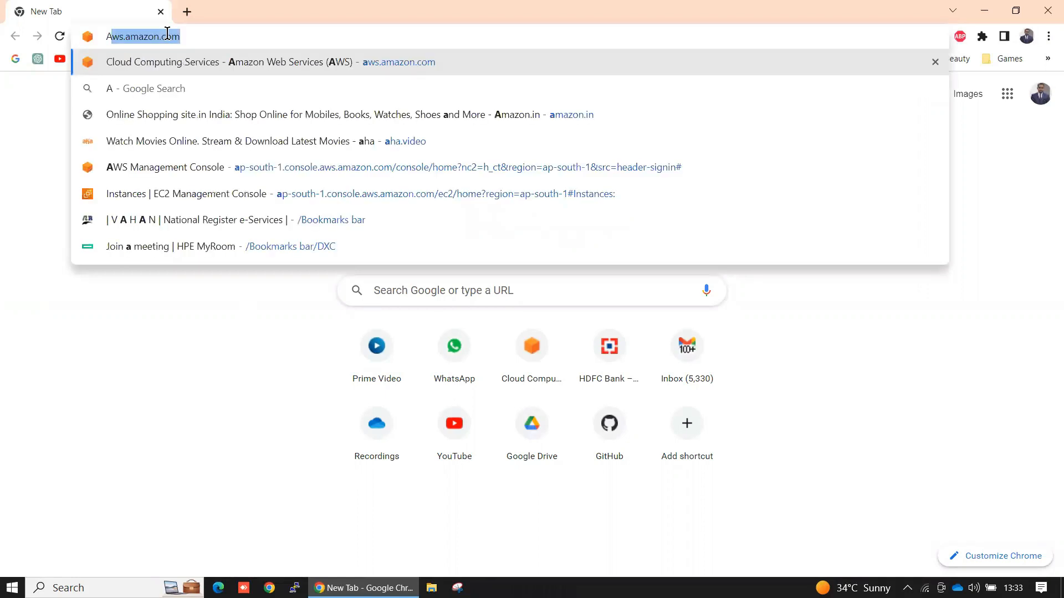
pyautogui.press('BackSpace')
pyautogui.press('BackSpace')
pyautogui.write('AWS.A')
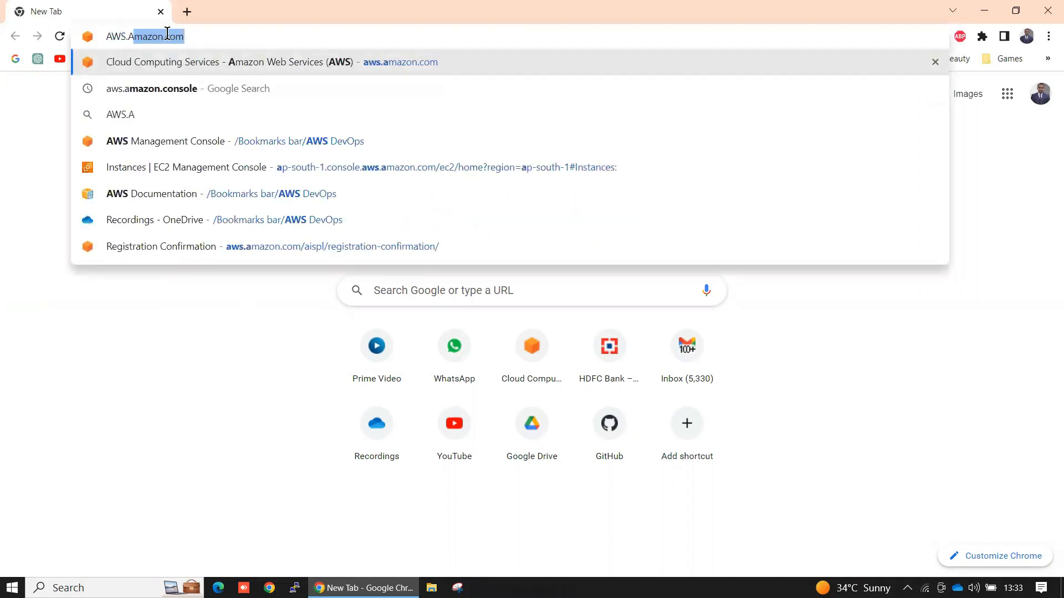
pyautogui.press('BackSpace')
pyautogui.press('BackSpace')
pyautogui.press('BackSpace')
pyautogui.press('BackSpace')
pyautogui.press('BackSpace')
pyautogui.press('BackSpace')
pyautogui.write('aws')
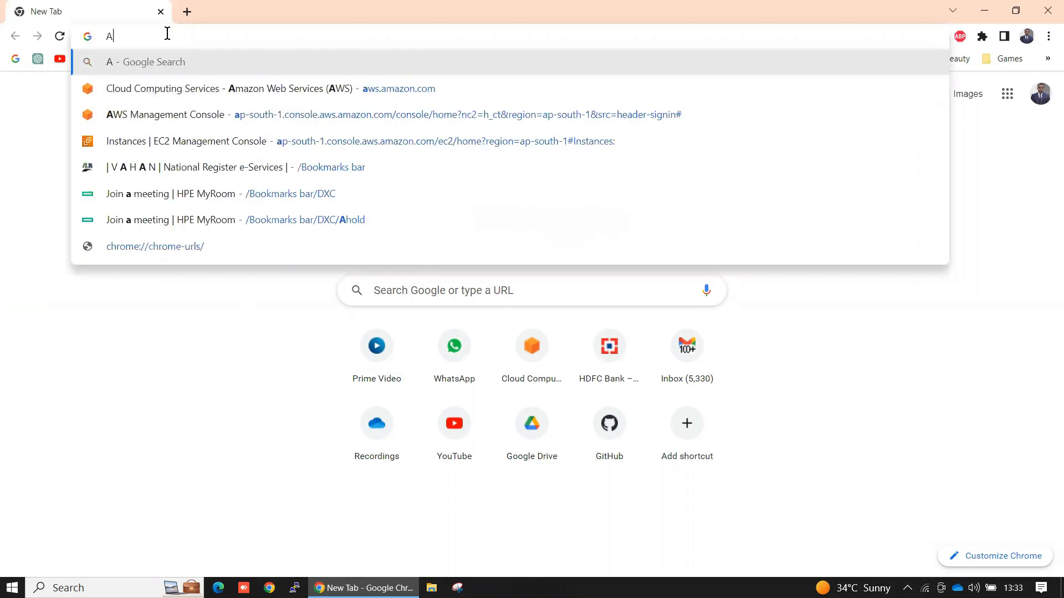
pyautogui.press('Right')
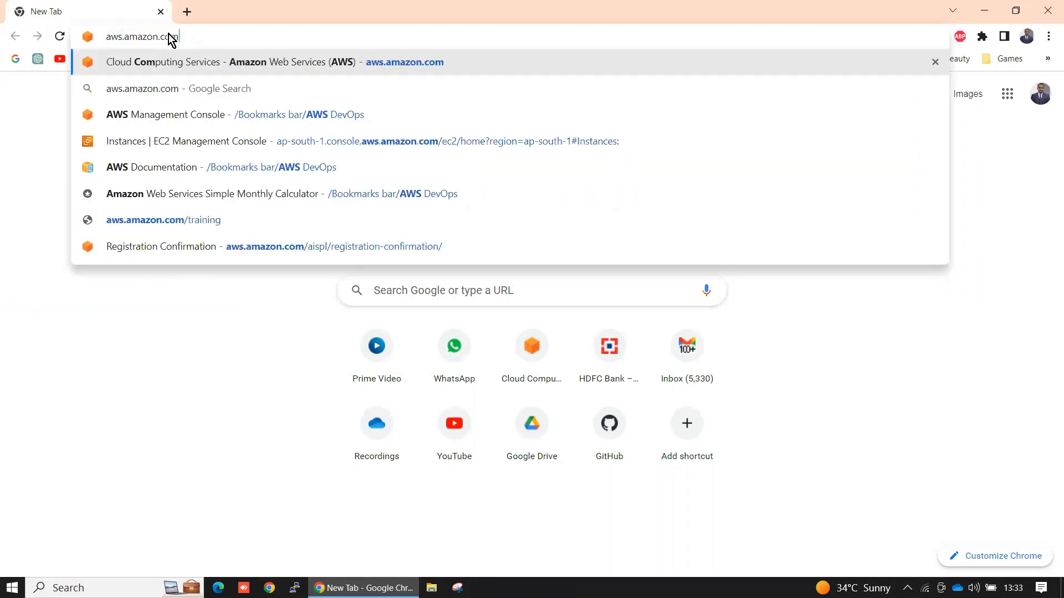
pyautogui.press('Return')
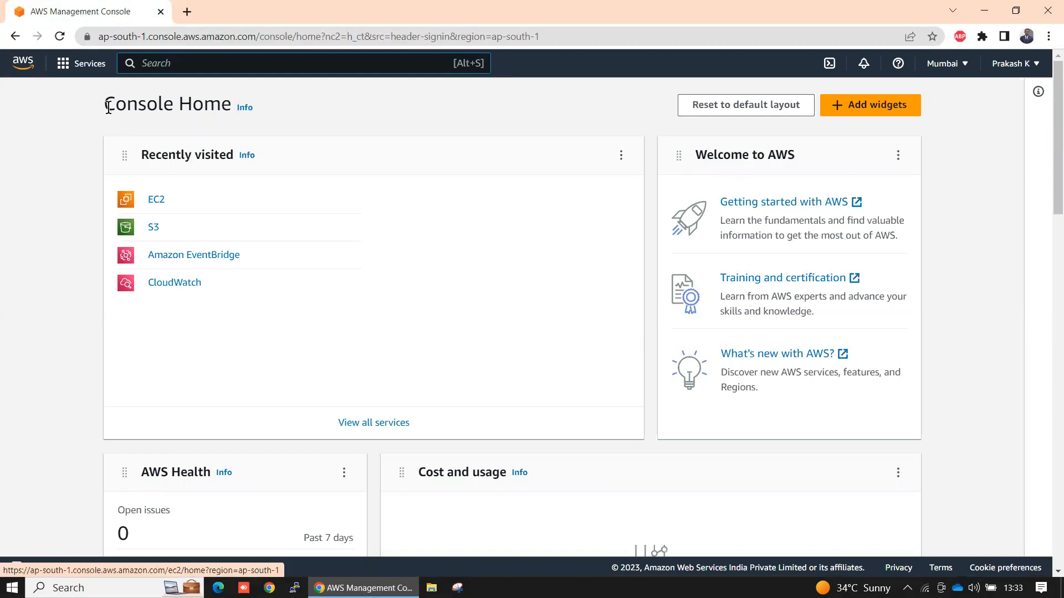
# Open the EC2 service from the Compute category of AWS services.
pyautogui.click(65, 73)
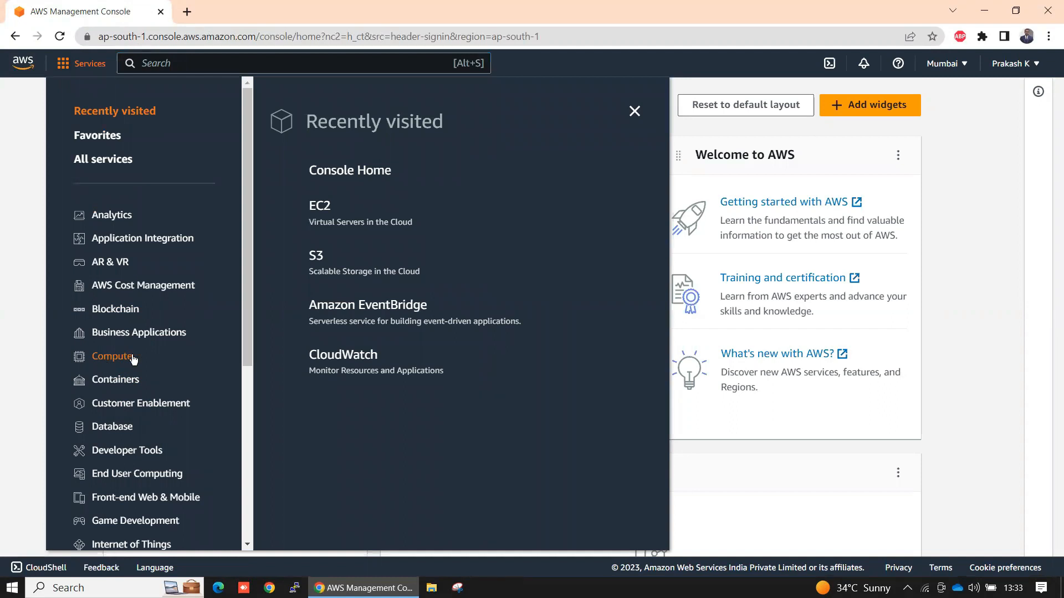
pyautogui.click(112, 363)
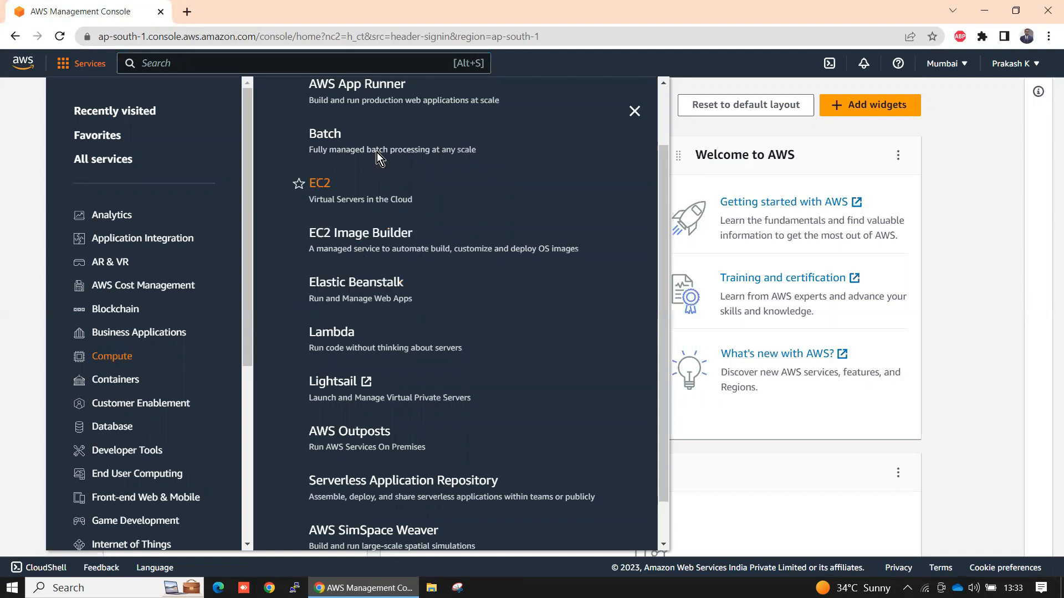
pyautogui.click(317, 189)
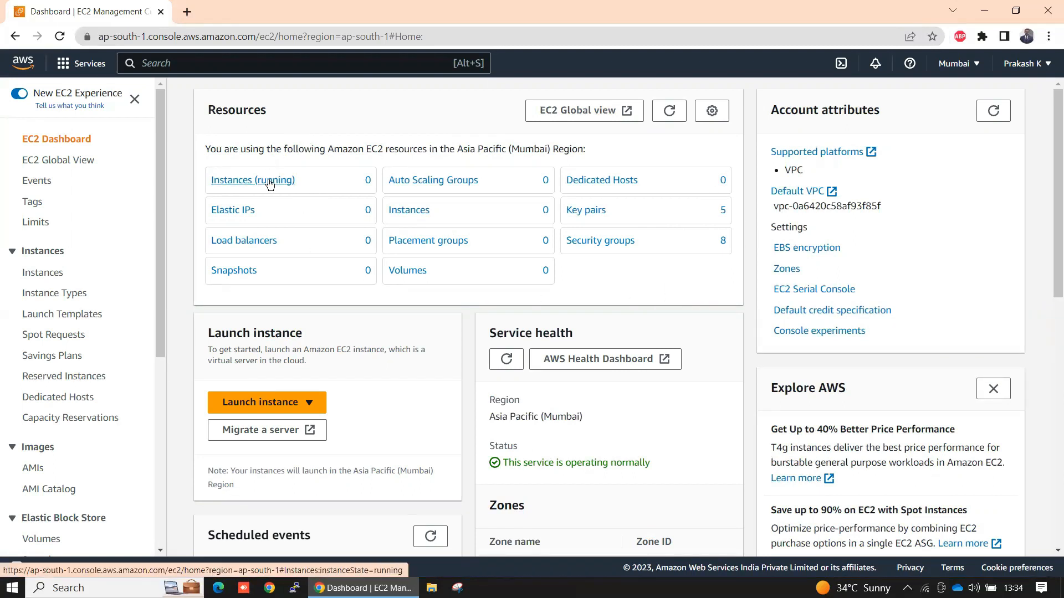
# Review the EC2 resources in the current region, then switch the region to Asia Pacific (Osaka).
pyautogui.moveTo(621, 147); pyautogui.dragTo(201, 158)
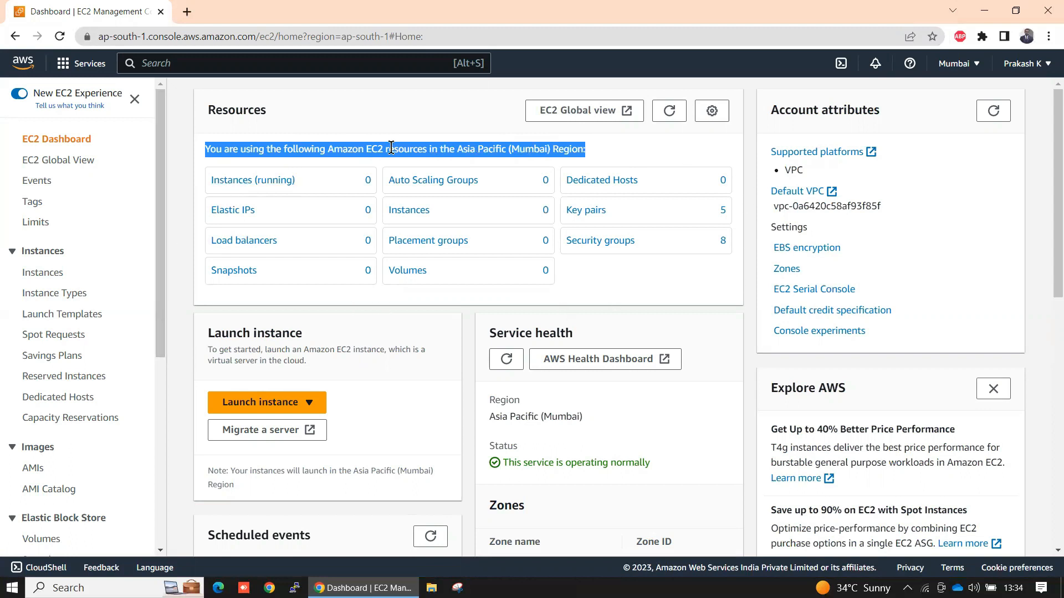
pyautogui.click(272, 150)
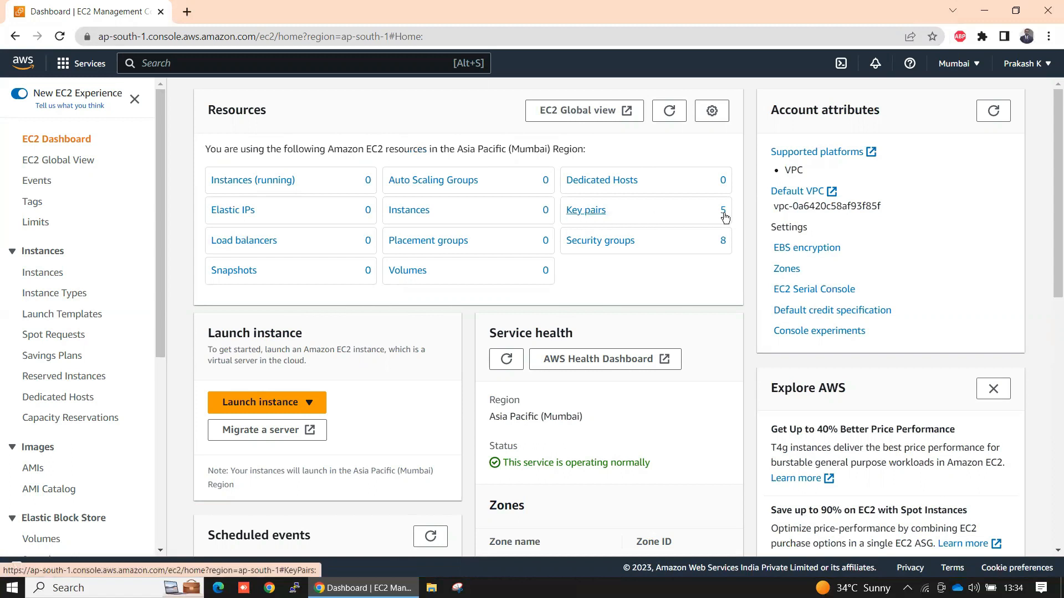
pyautogui.click(956, 64)
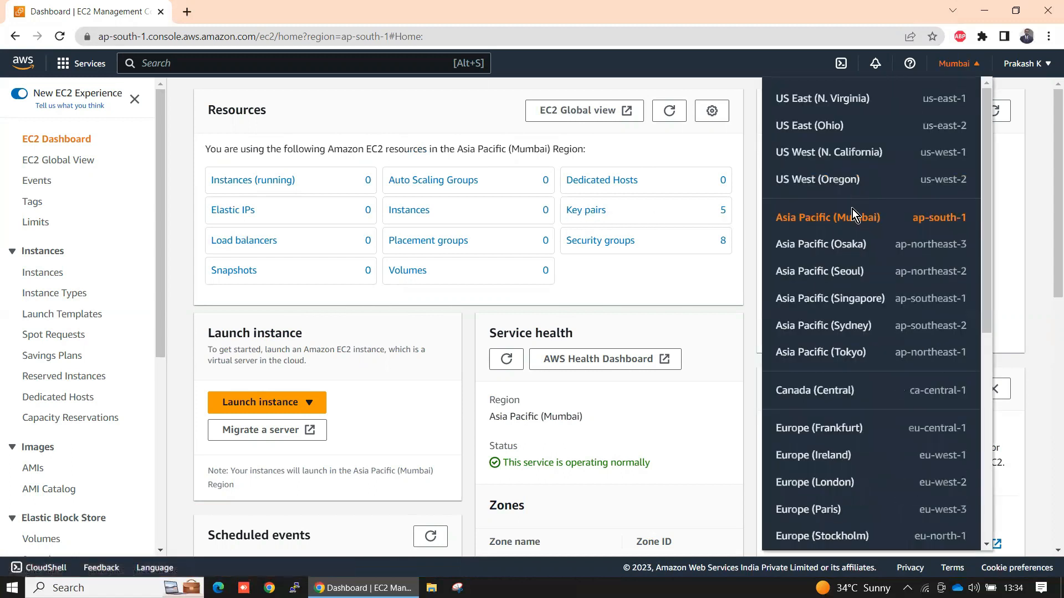
pyautogui.click(828, 244)
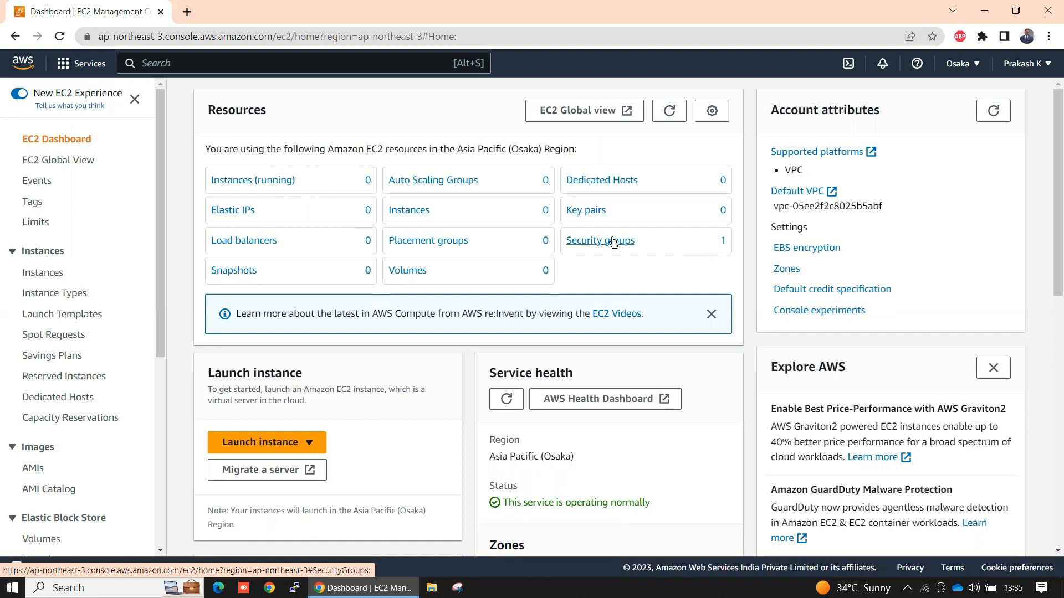
# Examine the resource summary and per-region resource counts in EC2 Global View.
pyautogui.click(72, 166)
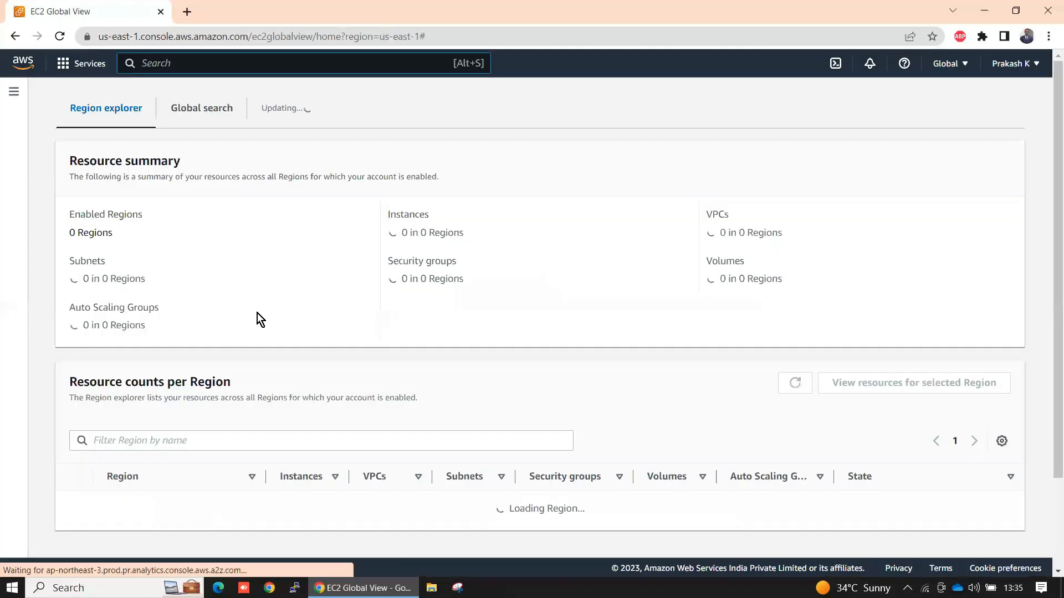
pyautogui.scroll(-2, 613, 311)
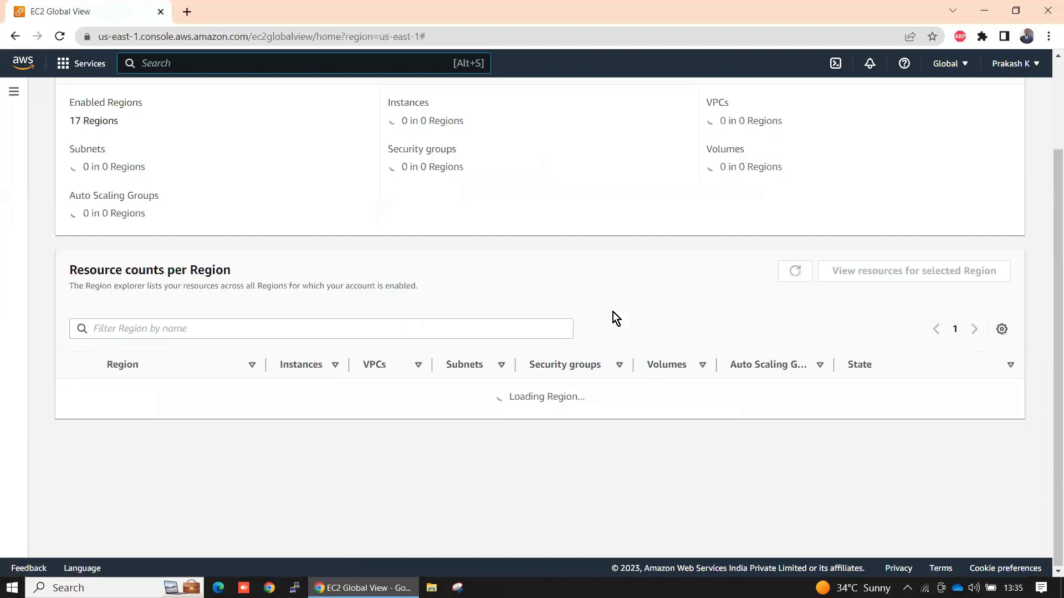
pyautogui.scroll(2, 337, 331)
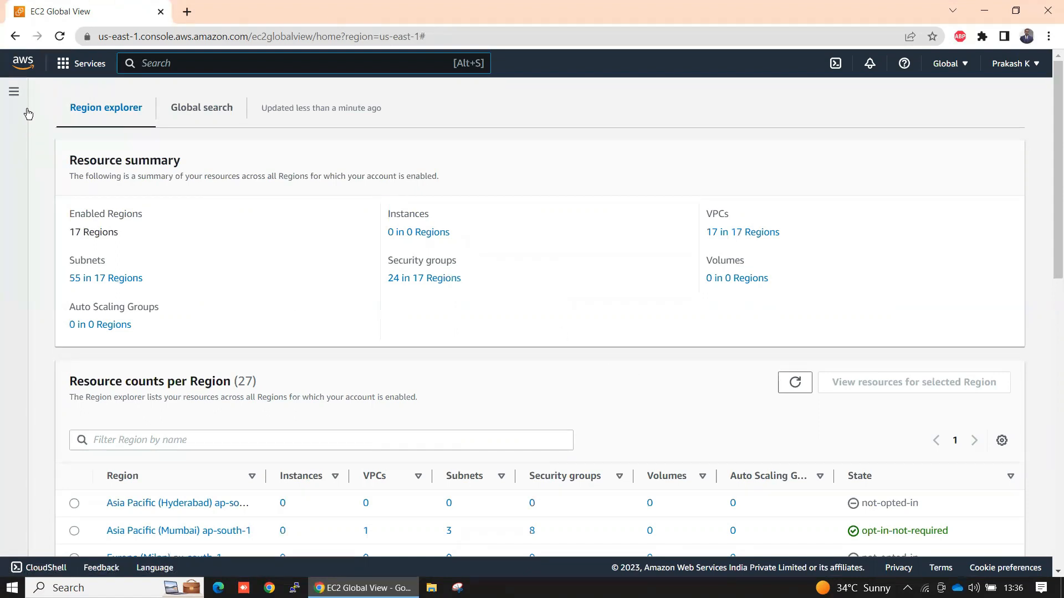
pyautogui.click(17, 95)
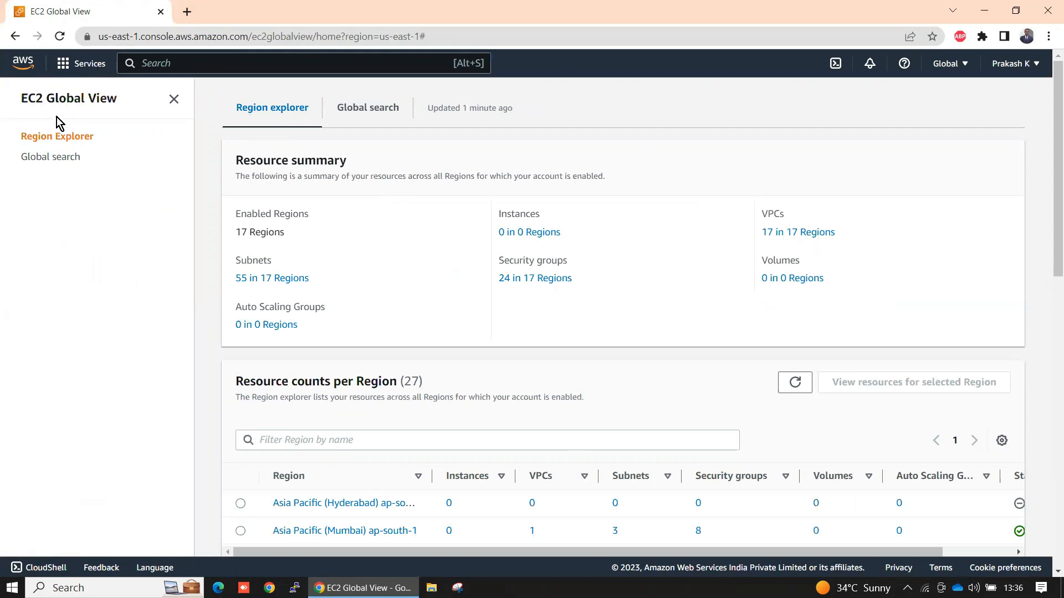
# Return to the EC2 dashboard from Global View and look over its resource categories.
pyautogui.click(78, 63)
pyautogui.click(329, 176)
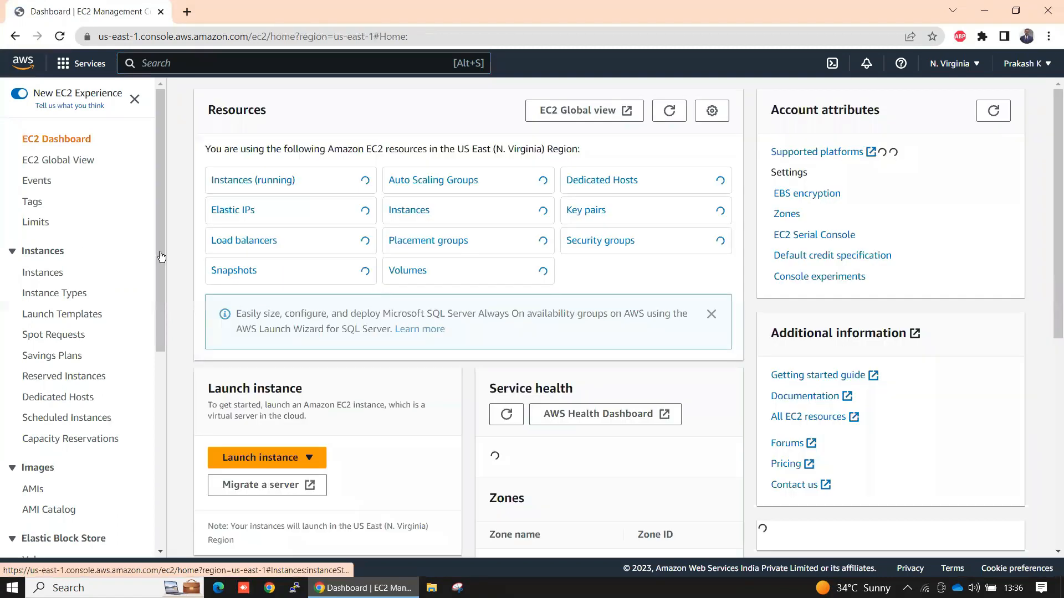
pyautogui.scroll(-4, 52, 460)
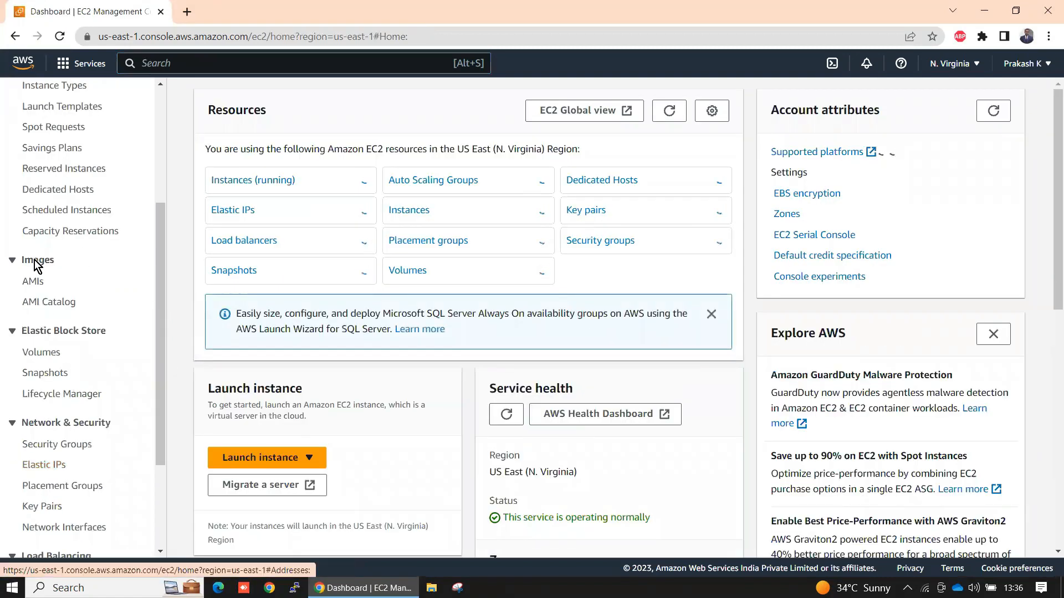
pyautogui.scroll(4, 39, 266)
# Show the running instances, remove the instance state filter and start launching a new instance.
pyautogui.click(268, 181)
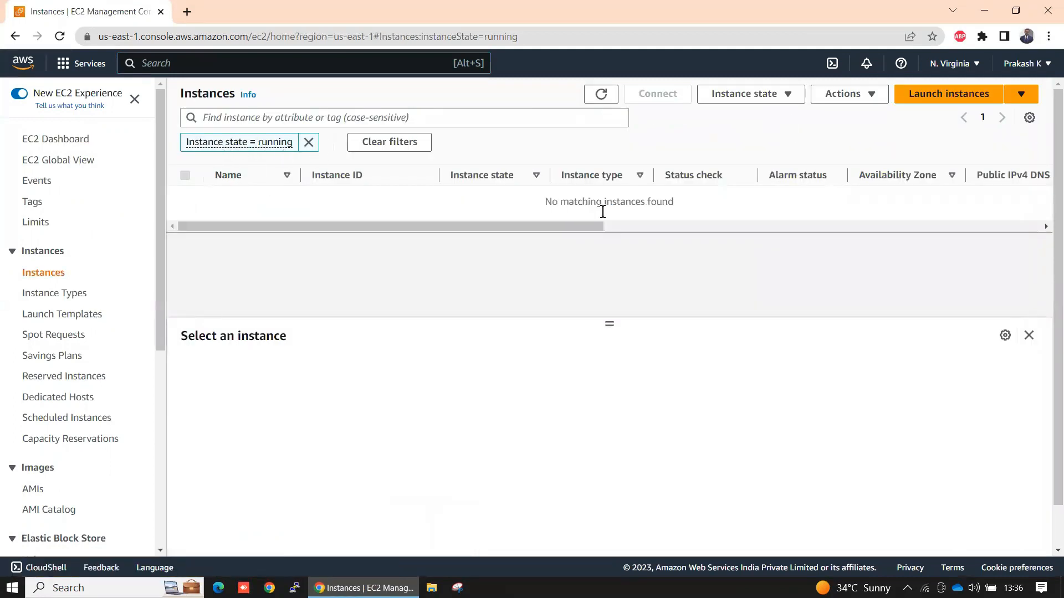
pyautogui.click(308, 142)
pyautogui.click(953, 98)
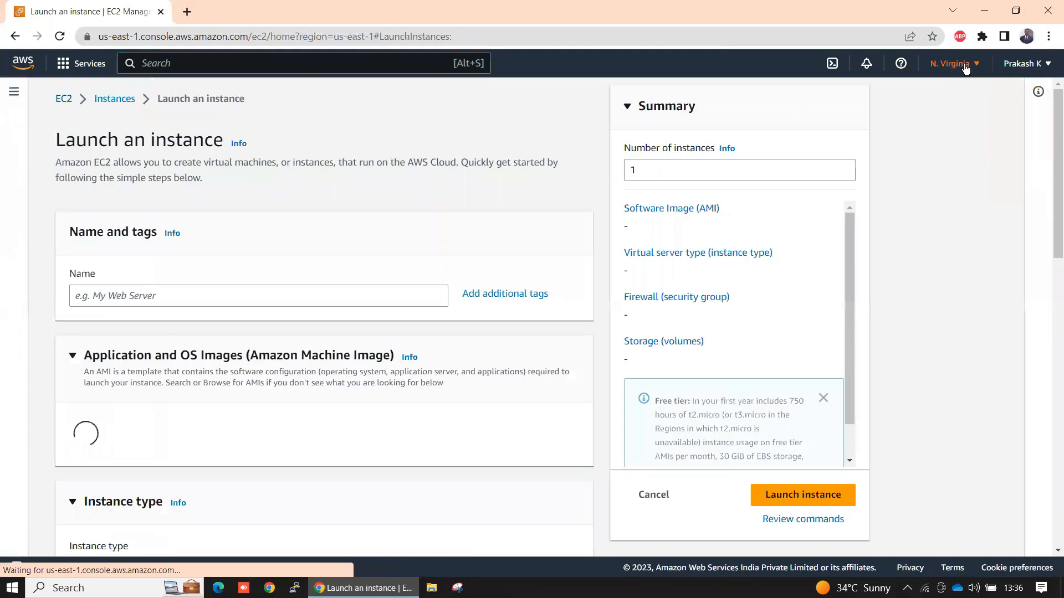
# Check the selected region and name the new instance "Windows Server".
pyautogui.click(955, 64)
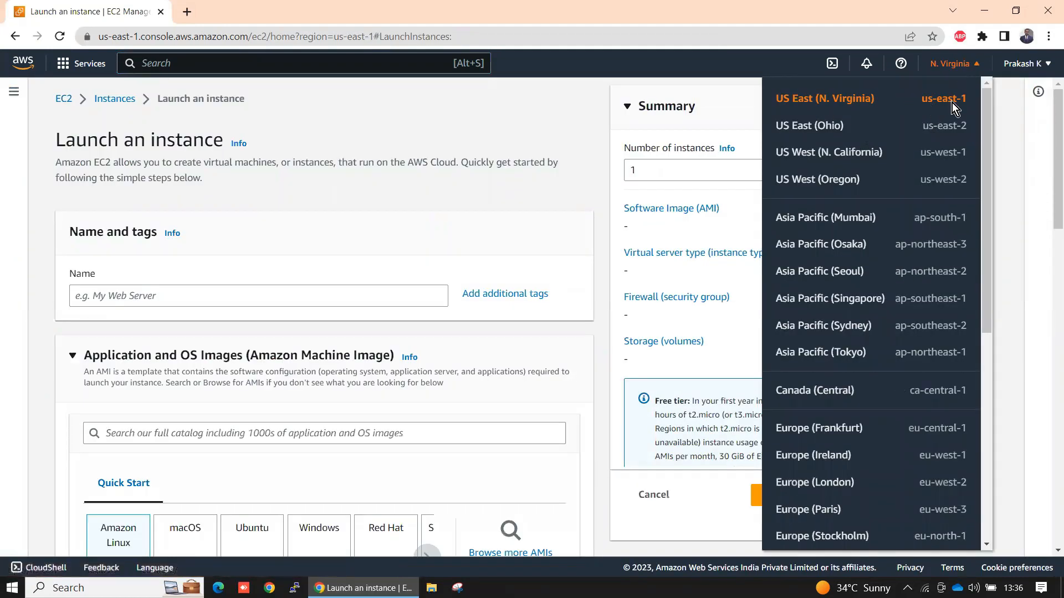
pyautogui.click(200, 297)
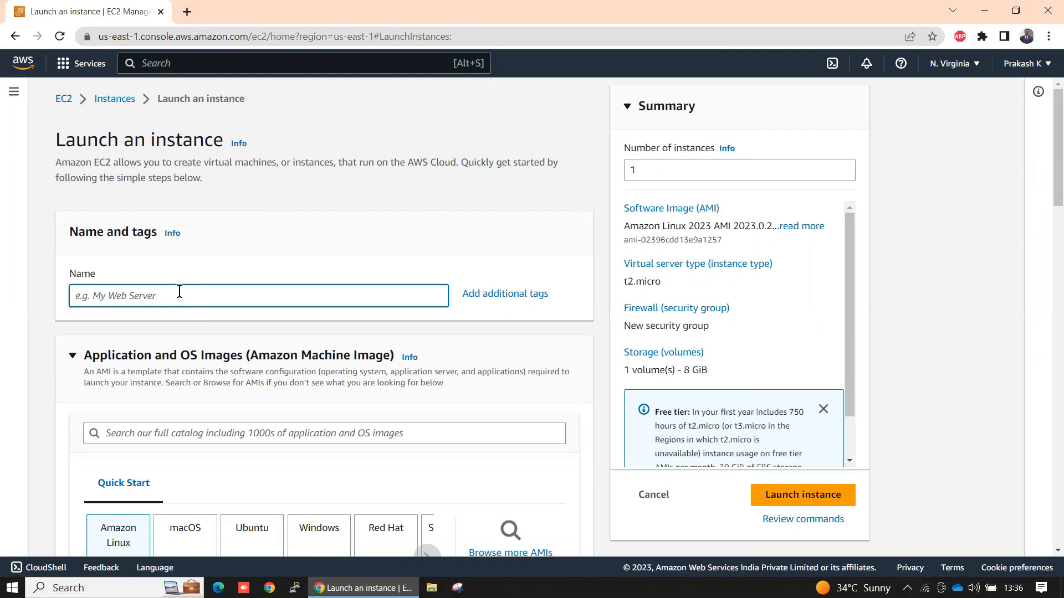
pyautogui.write('Windows Server')
pyautogui.moveTo(156, 296); pyautogui.dragTo(27, 299)
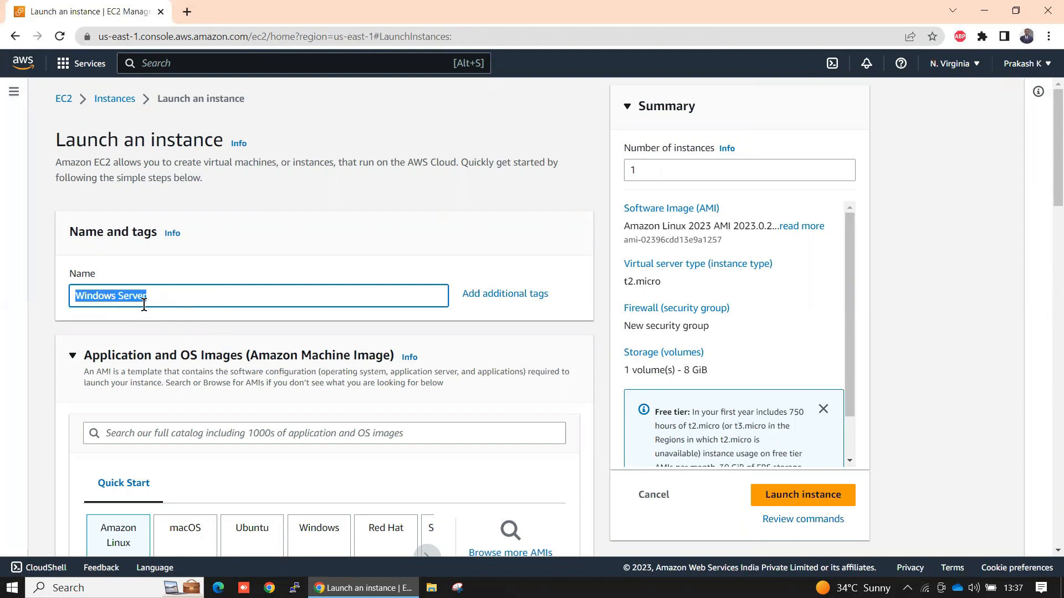
pyautogui.click(167, 297)
pyautogui.moveTo(152, 296); pyautogui.dragTo(68, 295)
pyautogui.click(48, 320)
pyautogui.scroll(-2, 294, 405)
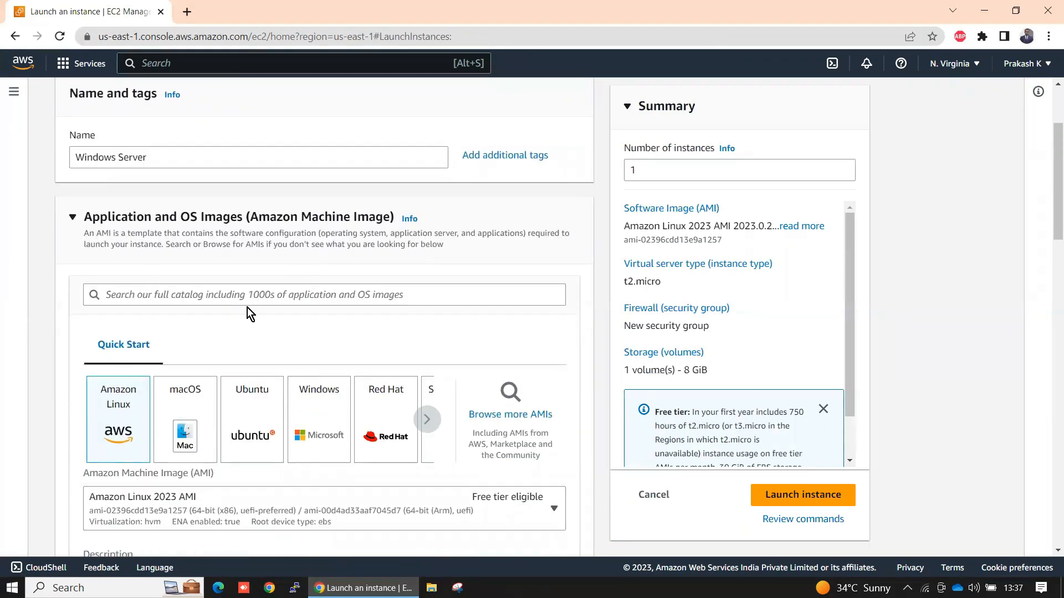
# Choose the Windows quick-start image with the Microsoft Windows Server 2022 Base AMI.
pyautogui.click(329, 416)
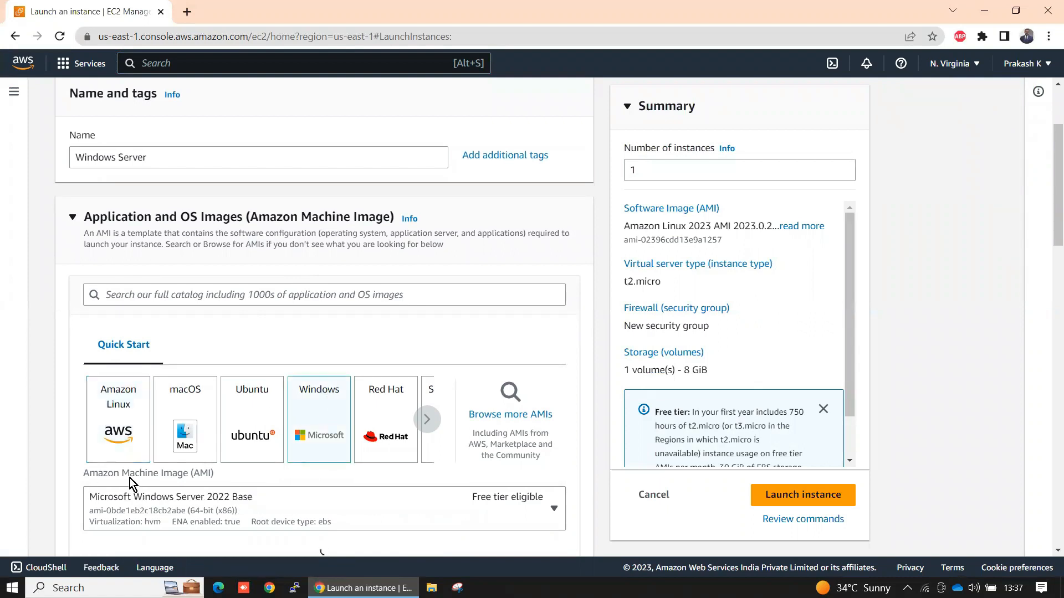
pyautogui.scroll(-5, 321, 415)
pyautogui.scroll(2, 320, 415)
pyautogui.scroll(1, 320, 410)
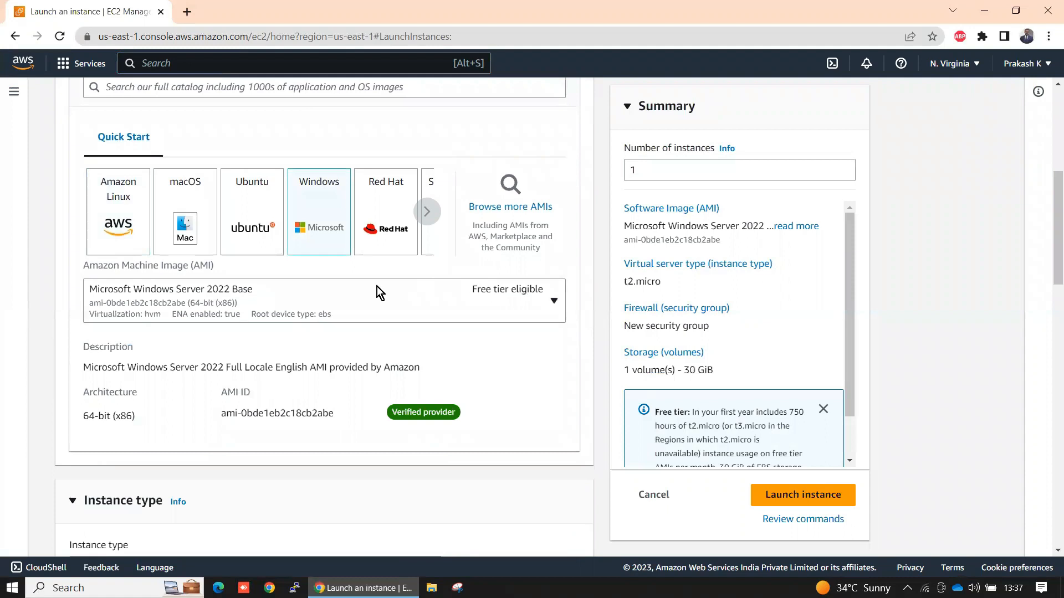
pyautogui.click(466, 298)
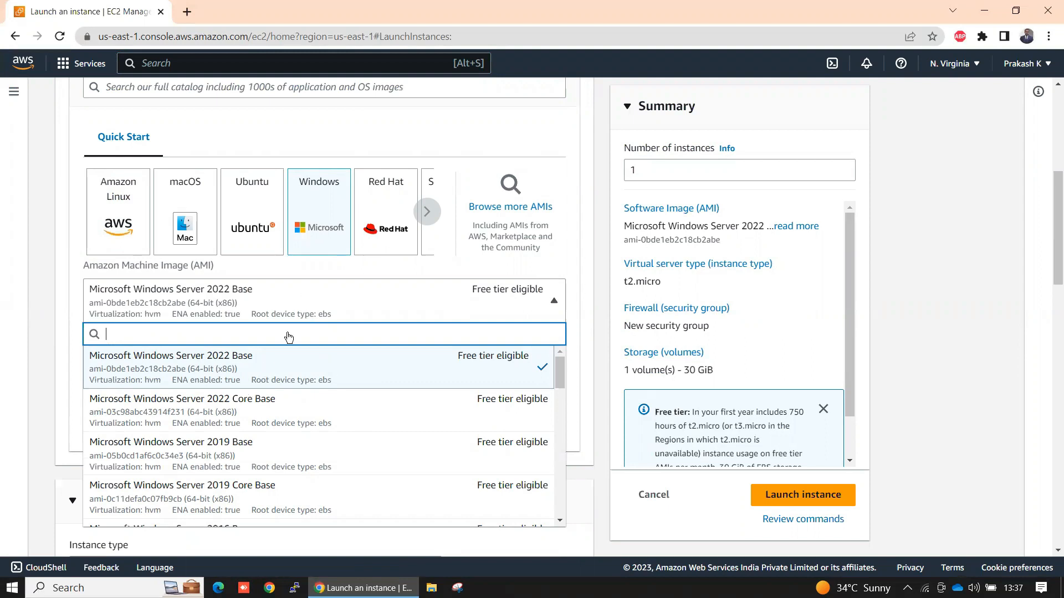
pyautogui.click(263, 356)
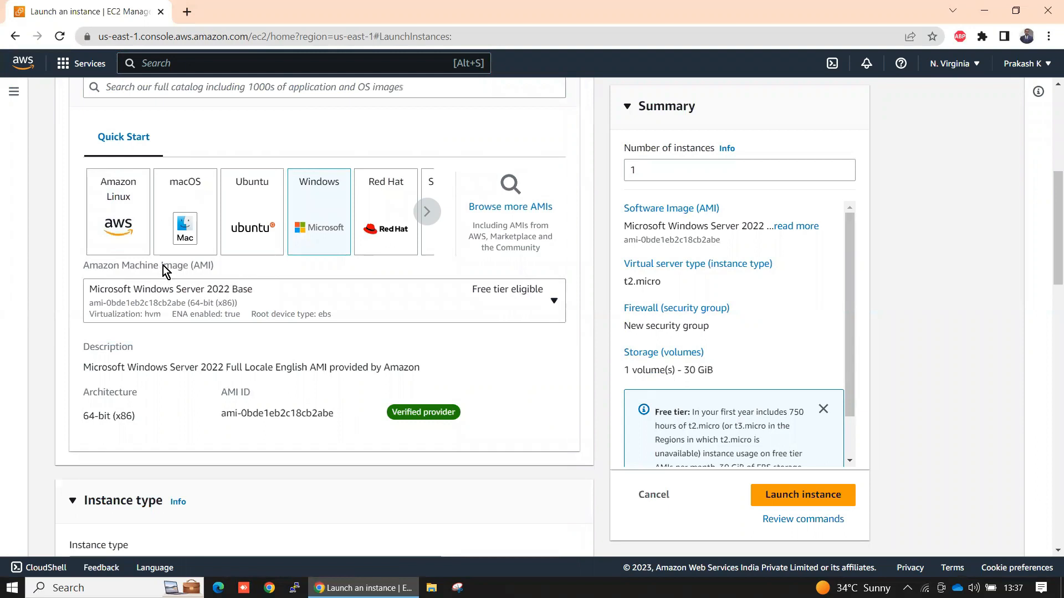
# Examine the selected AMI's architecture, the other available Windows Server images and the instance type details.
pyautogui.moveTo(215, 265); pyautogui.dragTo(73, 265)
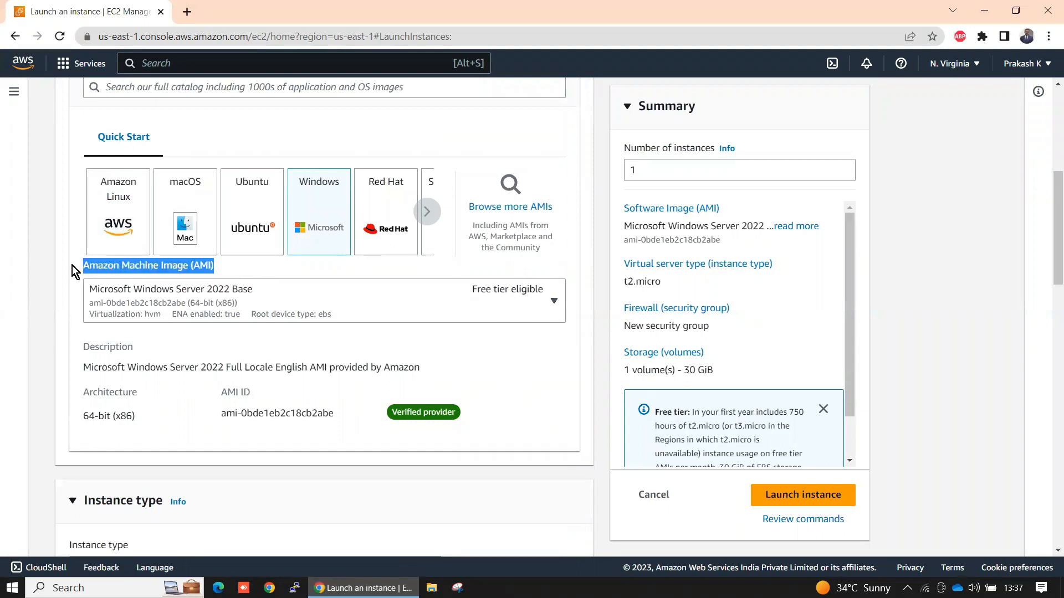
pyautogui.click(241, 269)
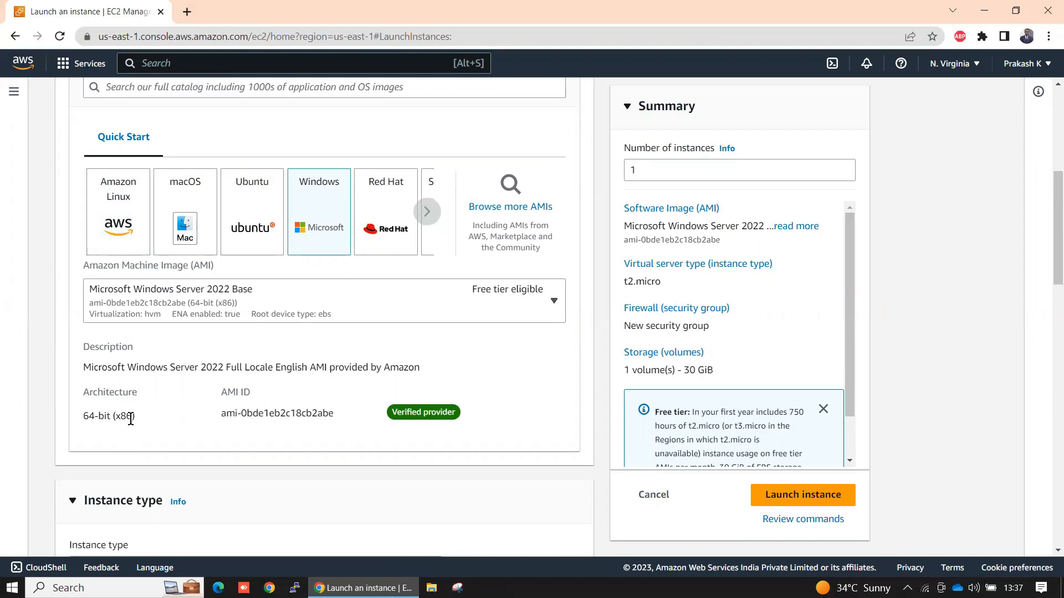
pyautogui.moveTo(135, 416); pyautogui.dragTo(81, 417)
pyautogui.scroll(-3, 450, 421)
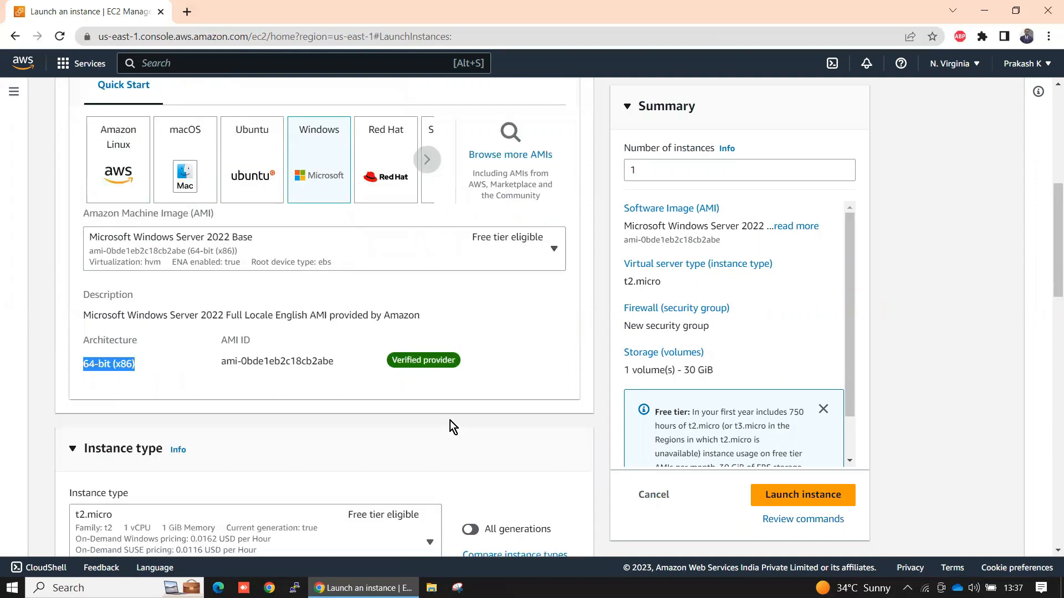
pyautogui.click(298, 290)
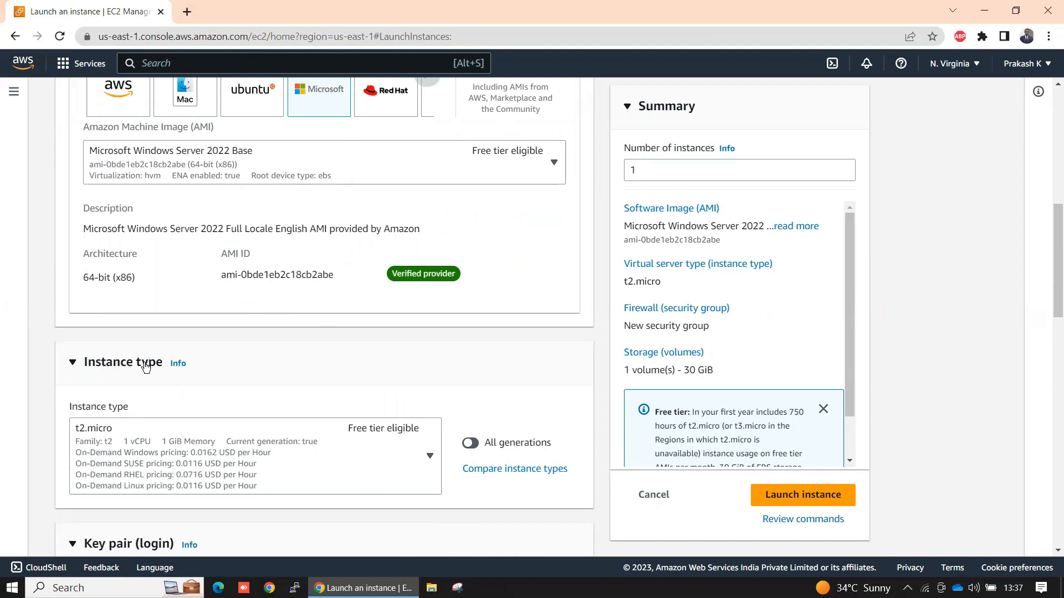
pyautogui.click(436, 165)
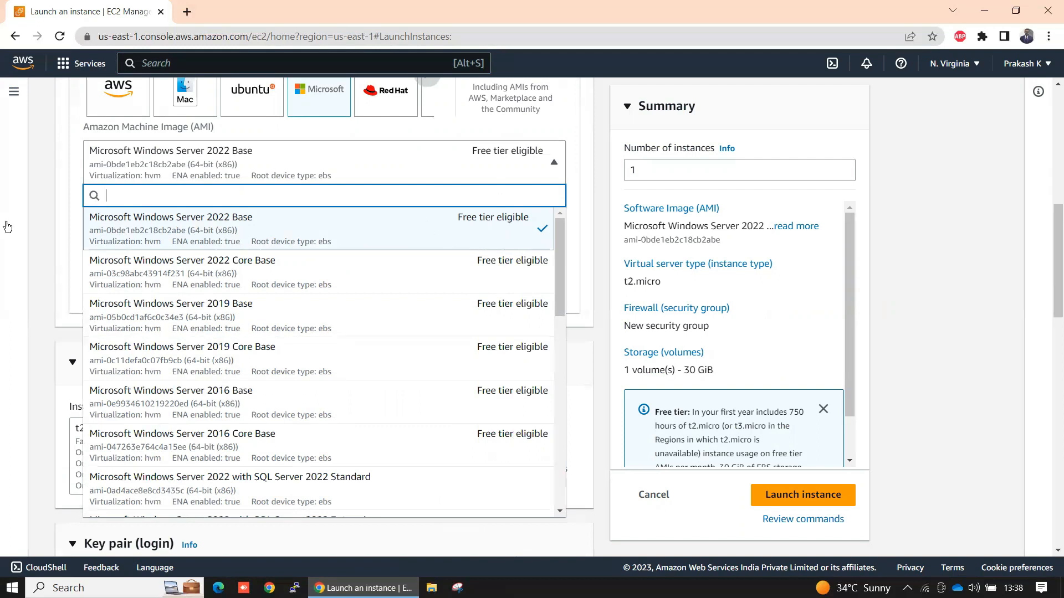
pyautogui.click(49, 271)
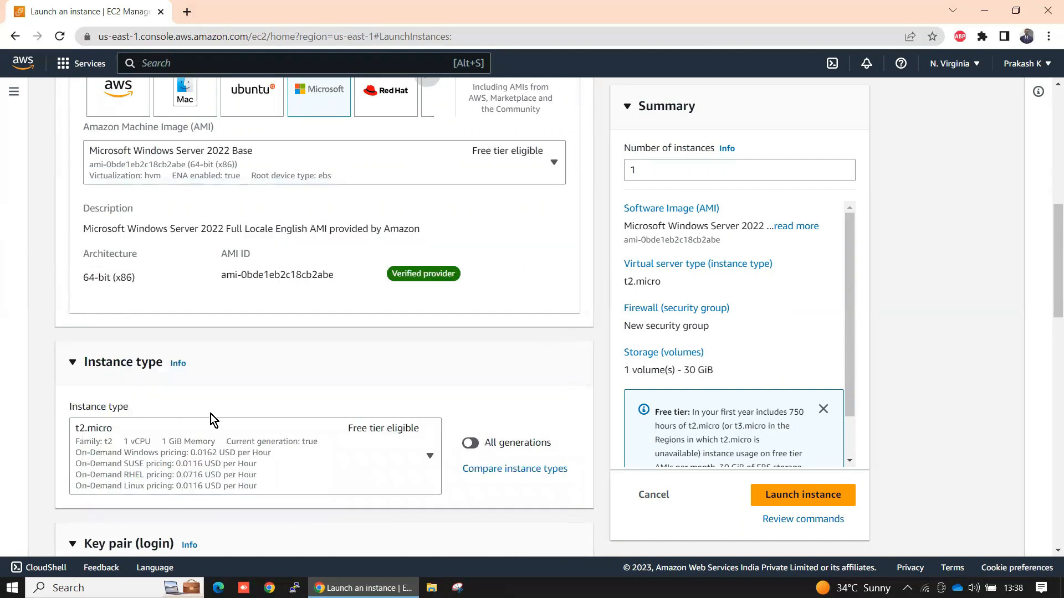
pyautogui.scroll(-2, 222, 421)
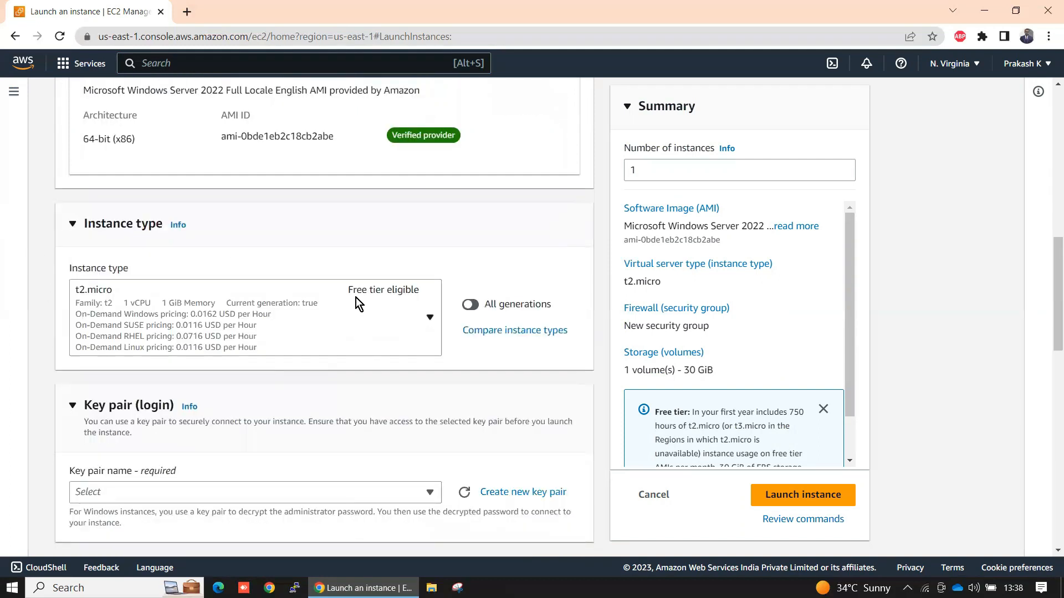
# Examine the available instance types and the t2.micro vCPU, memory, pricing and free-tier details alongside the selected AMI.
pyautogui.click(250, 325)
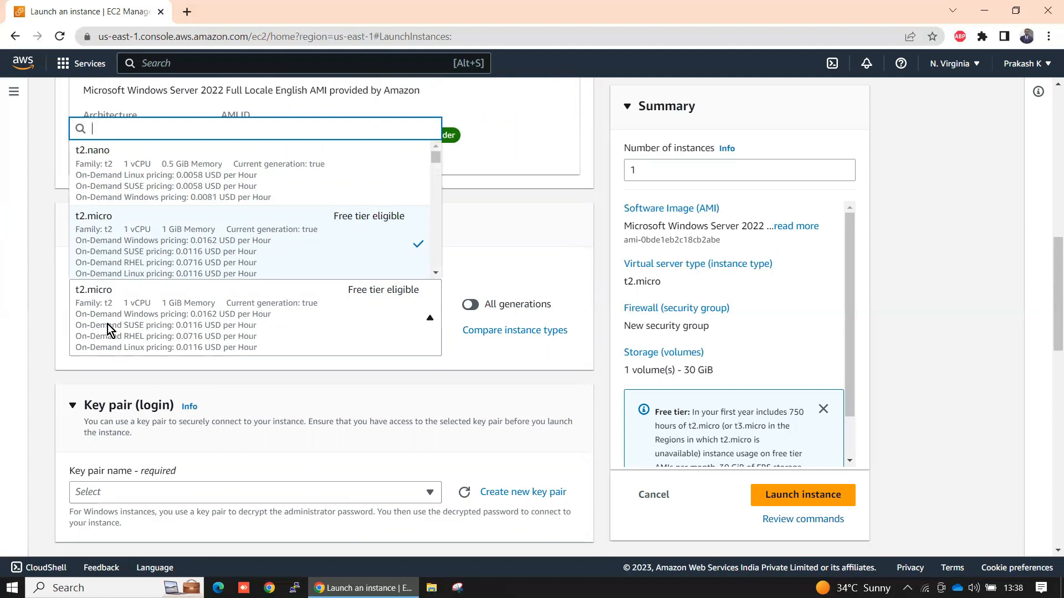
pyautogui.click(46, 341)
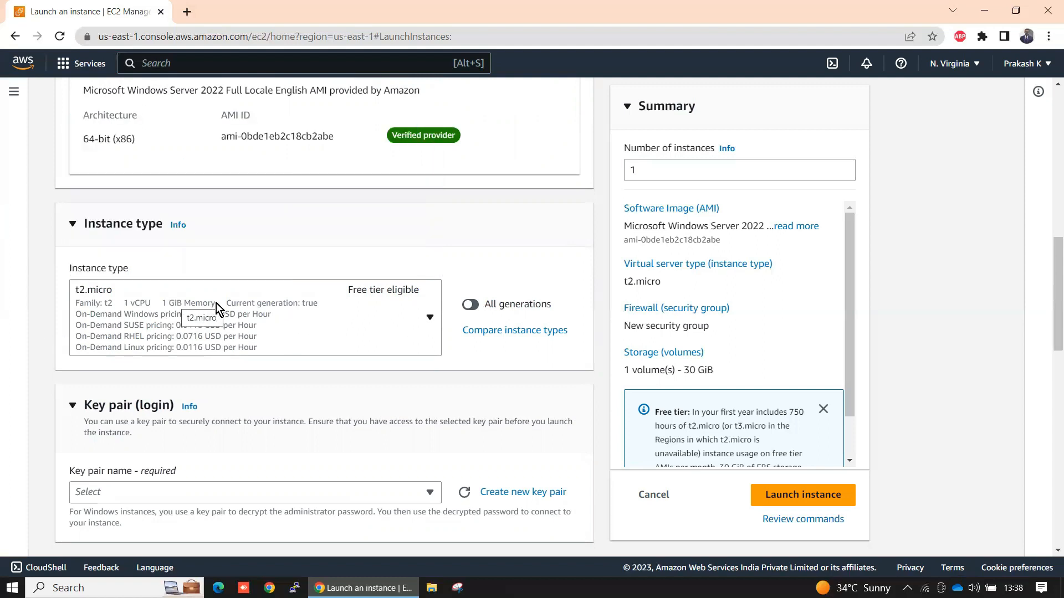
pyautogui.click(169, 306)
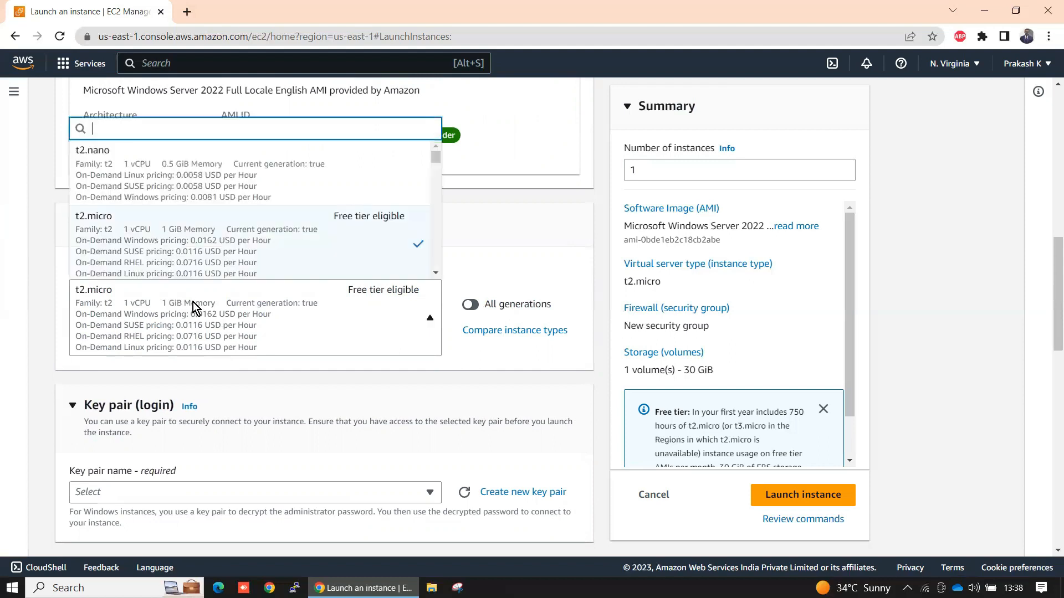
pyautogui.click(175, 305)
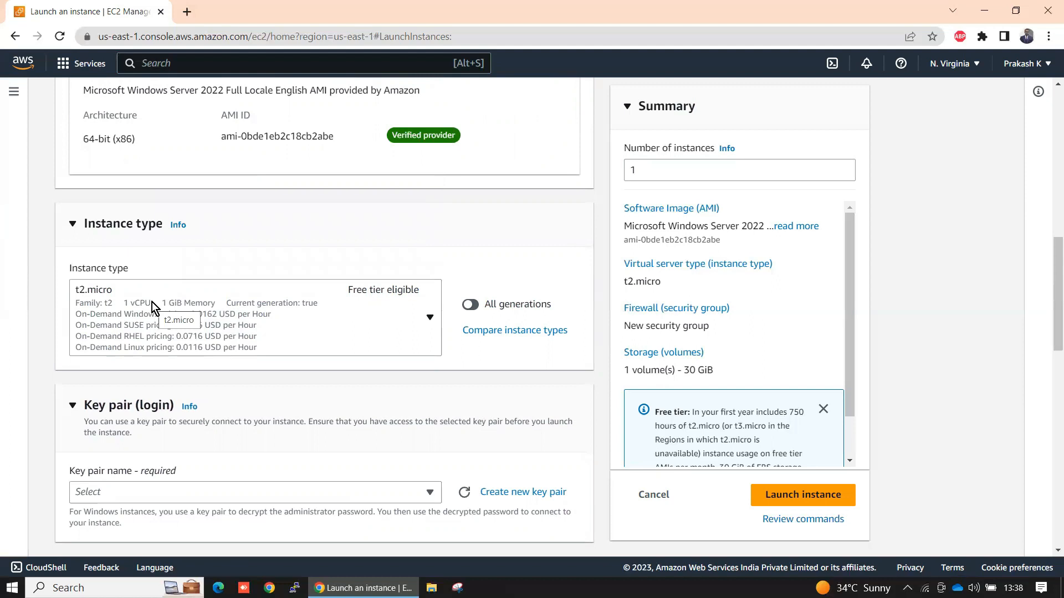
pyautogui.click(123, 302)
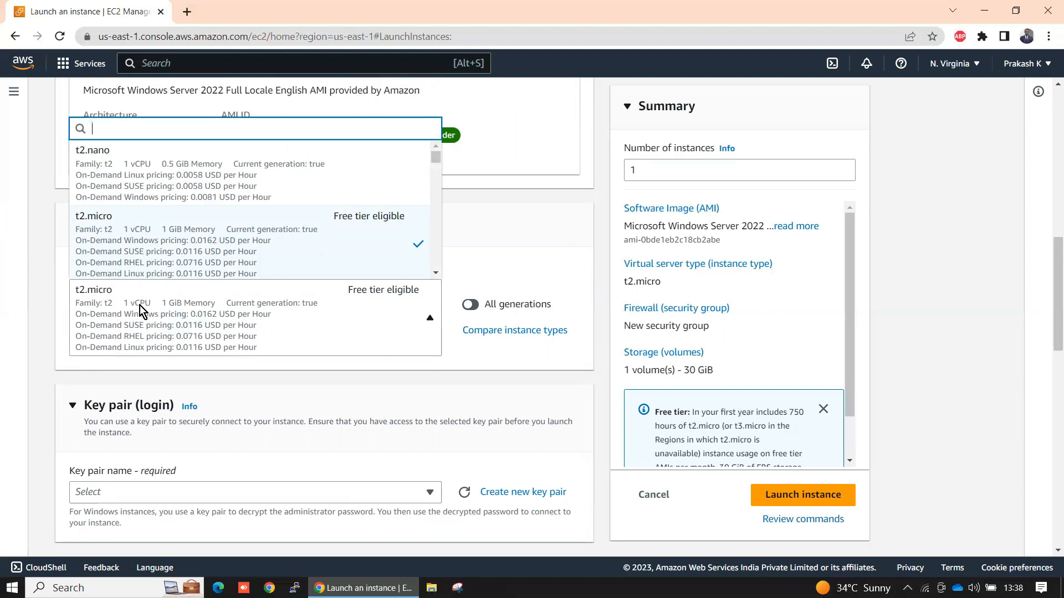
pyautogui.click(142, 307)
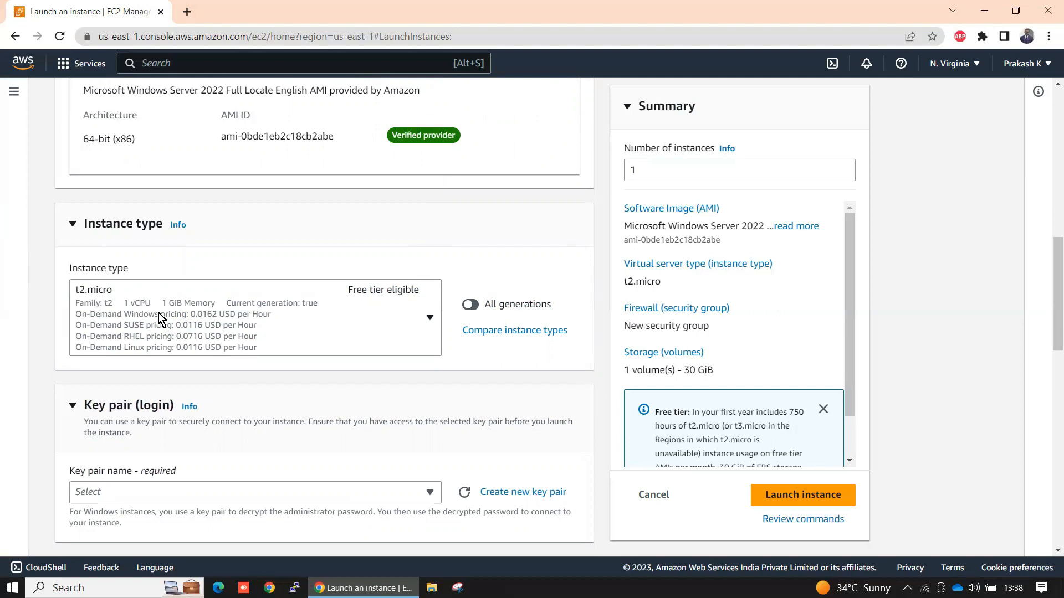
pyautogui.click(90, 304)
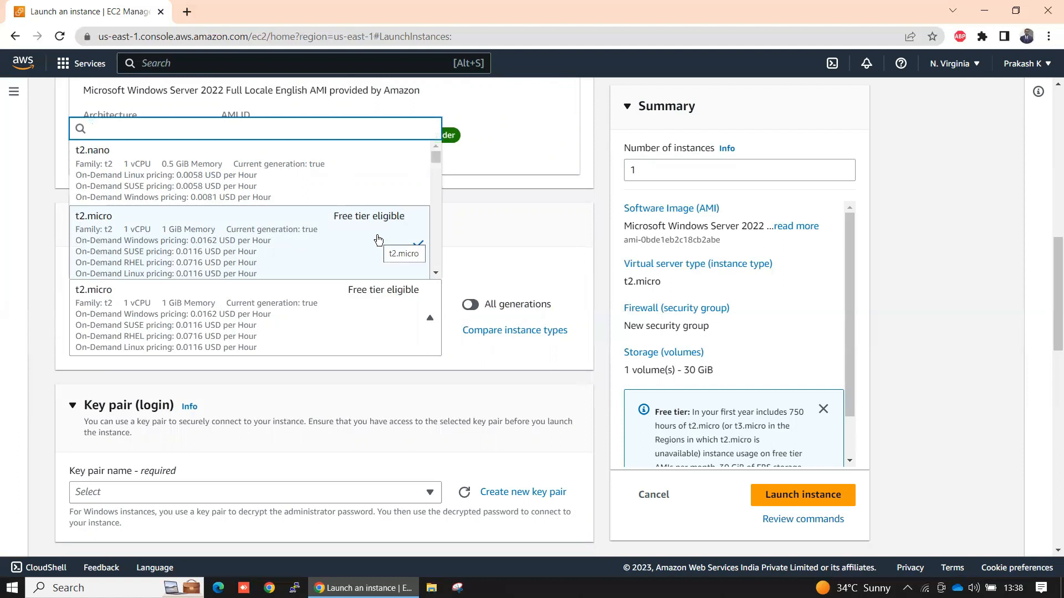
pyautogui.click(41, 324)
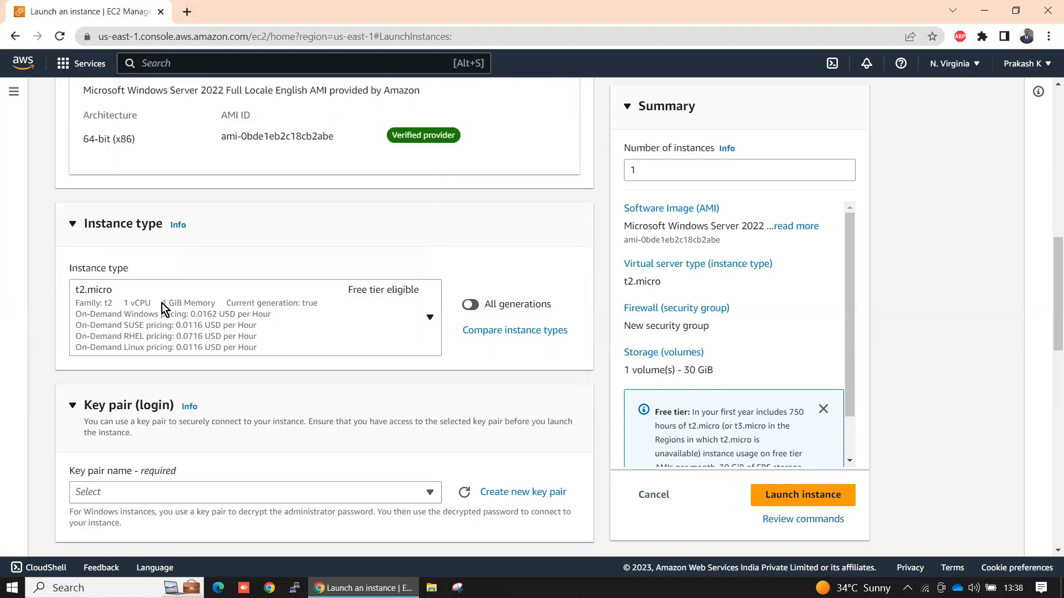
pyautogui.scroll(-2, 196, 328)
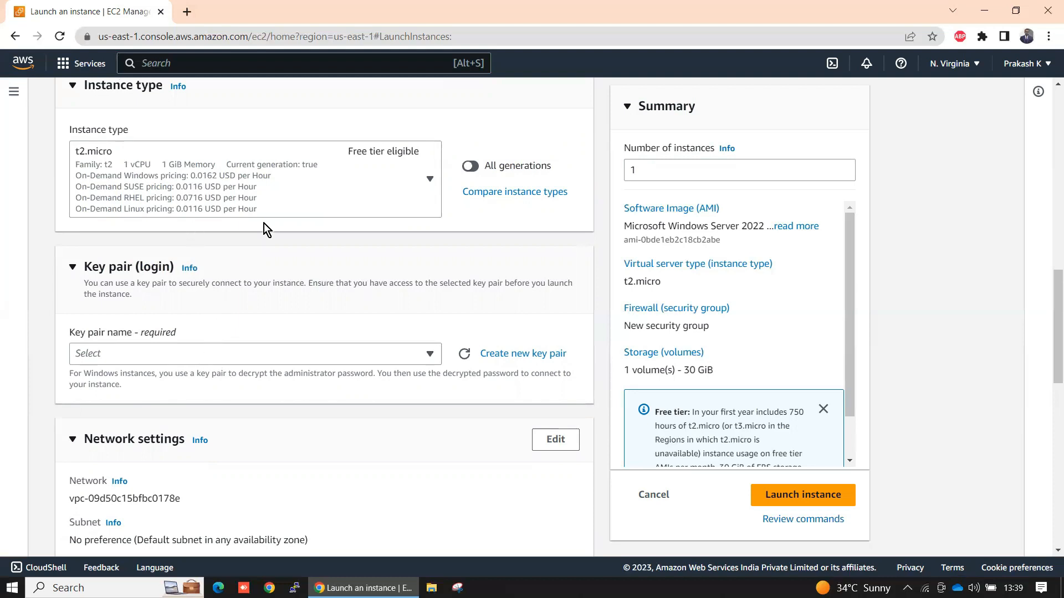
pyautogui.scroll(4, 278, 261)
pyautogui.scroll(3, 149, 215)
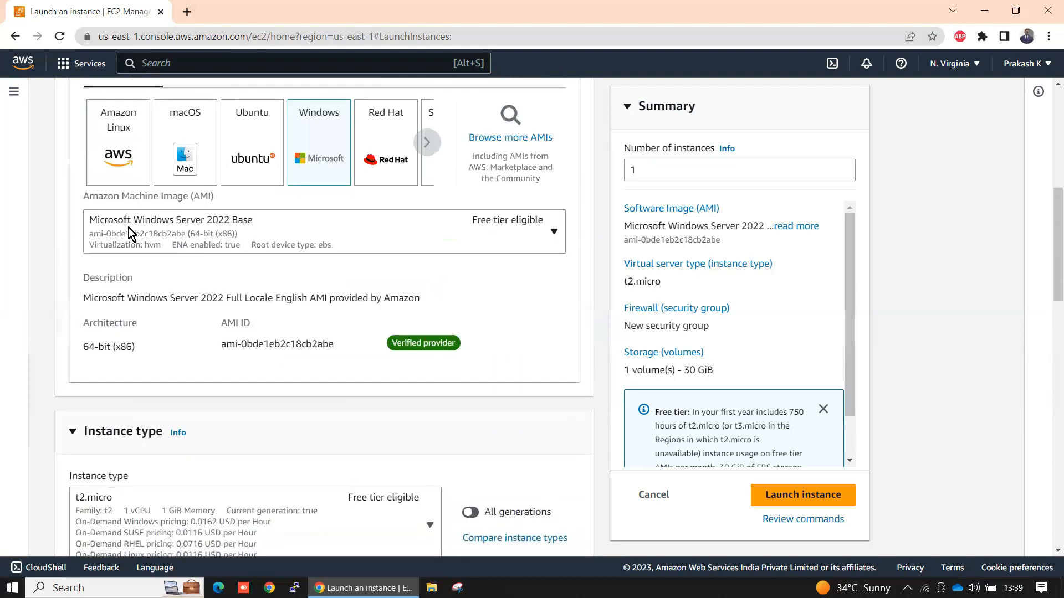
pyautogui.scroll(-5, 358, 282)
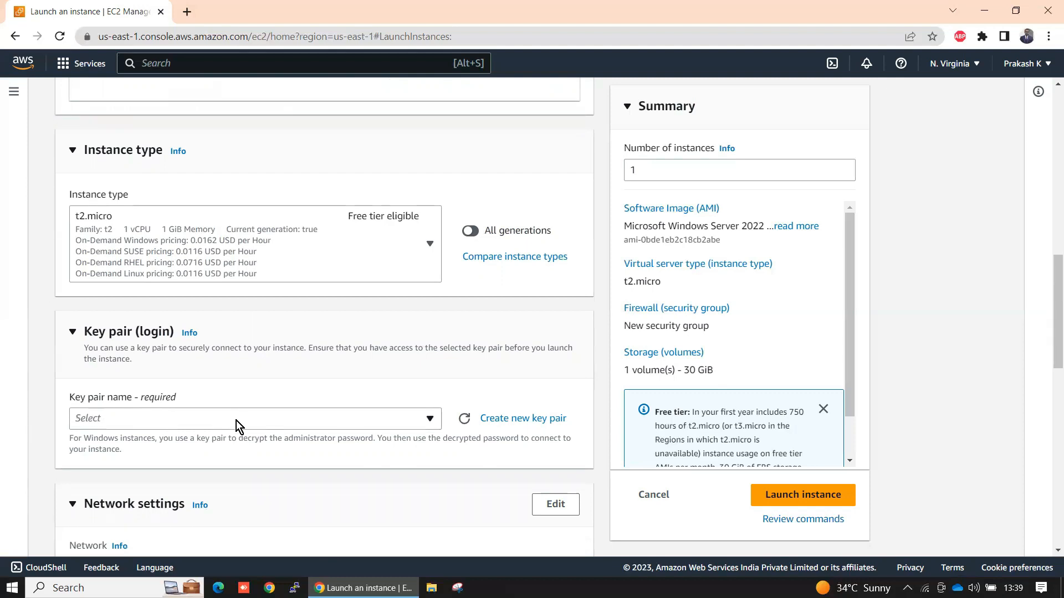
# Examine the network, subnet, public IP and firewall settings, switching the RDP traffic rule off and back on.
pyautogui.scroll(-5, 236, 421)
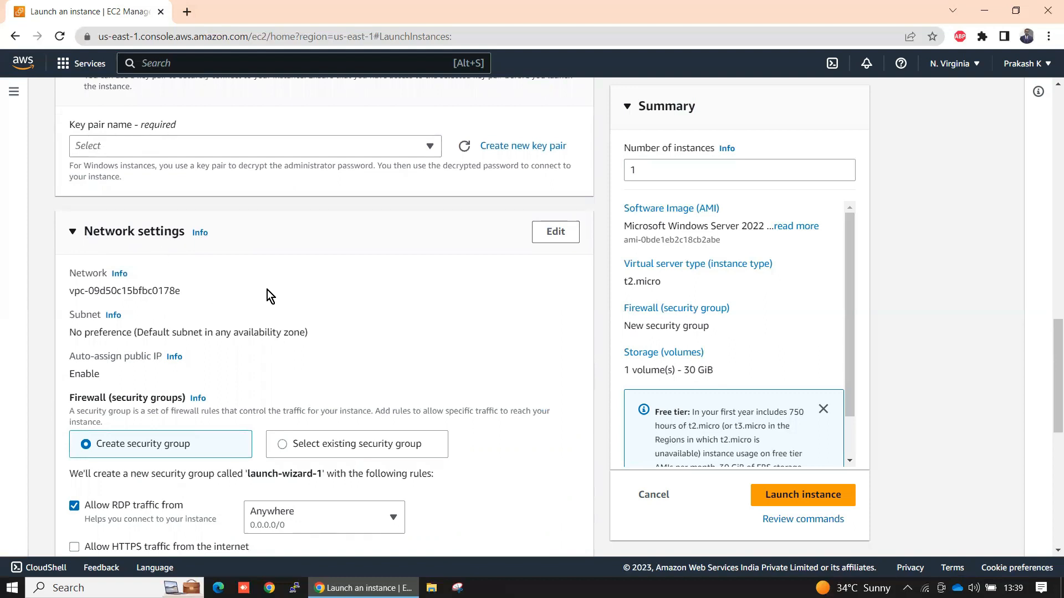
pyautogui.moveTo(204, 291); pyautogui.dragTo(37, 287)
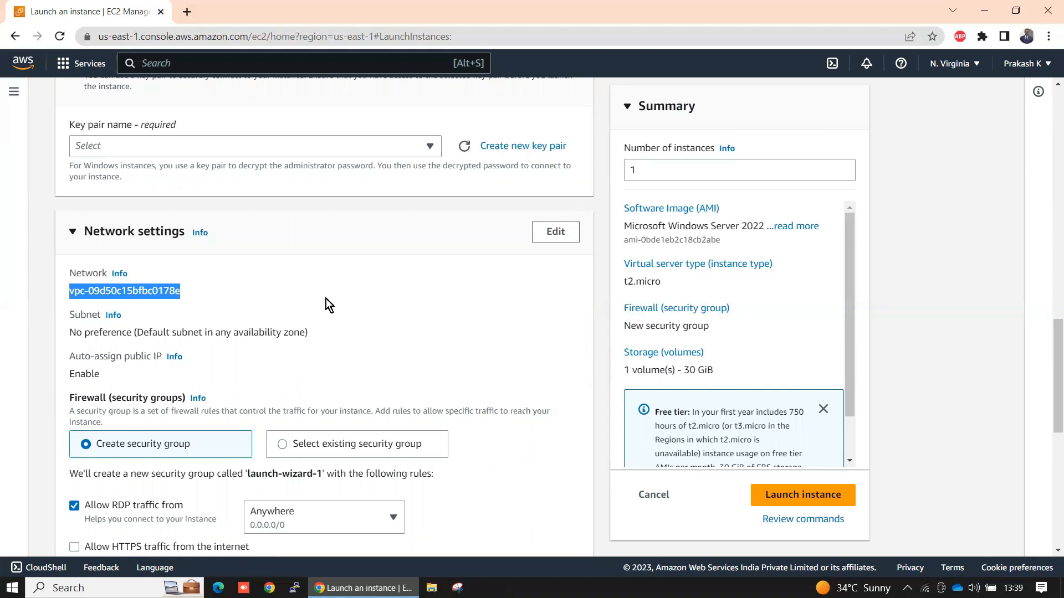
pyautogui.scroll(-1, 326, 298)
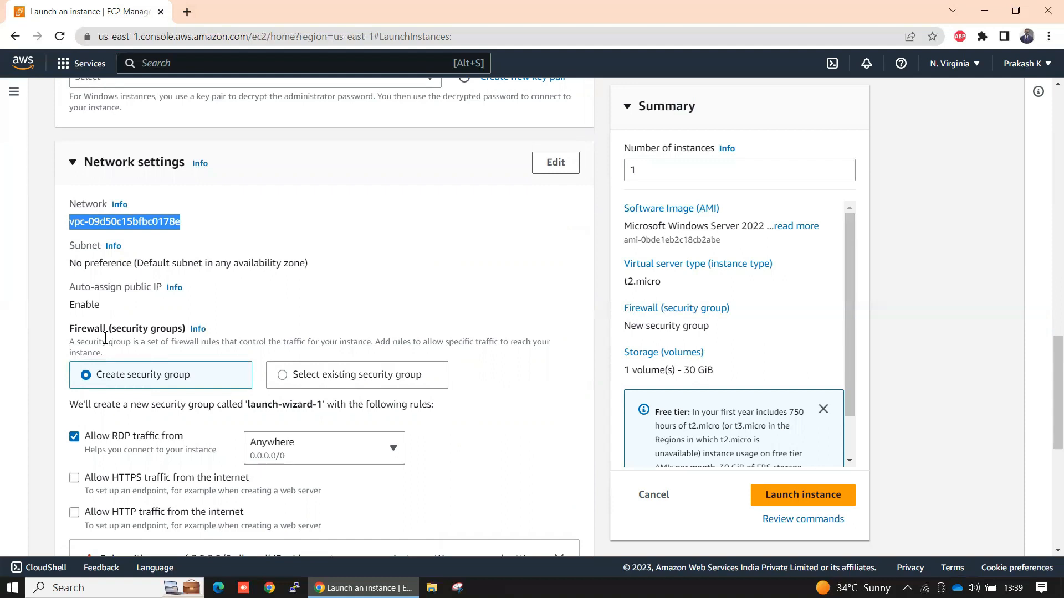
pyautogui.moveTo(71, 332); pyautogui.dragTo(187, 336)
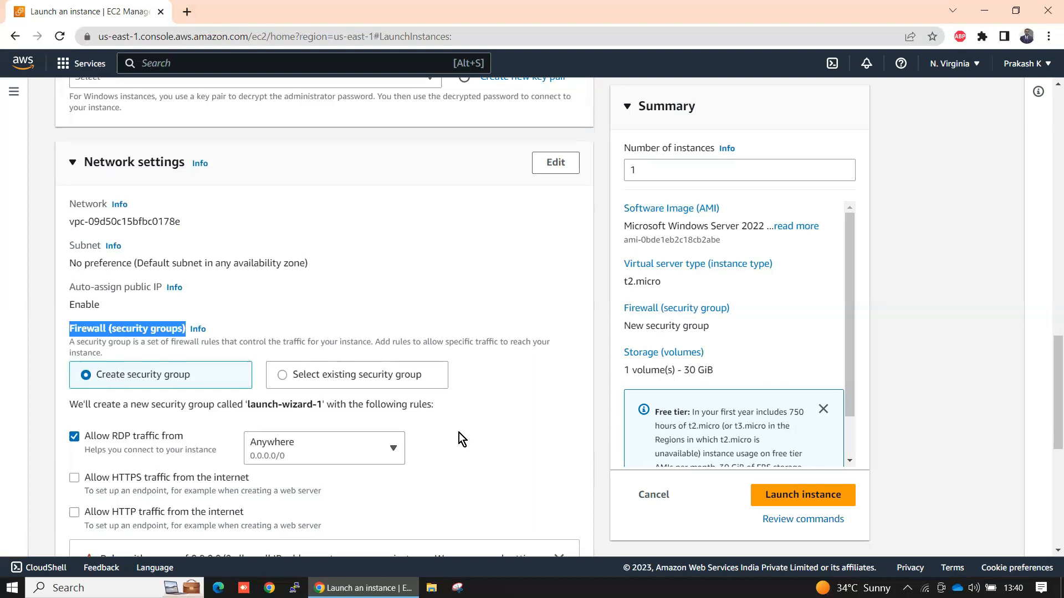
pyautogui.click(139, 438)
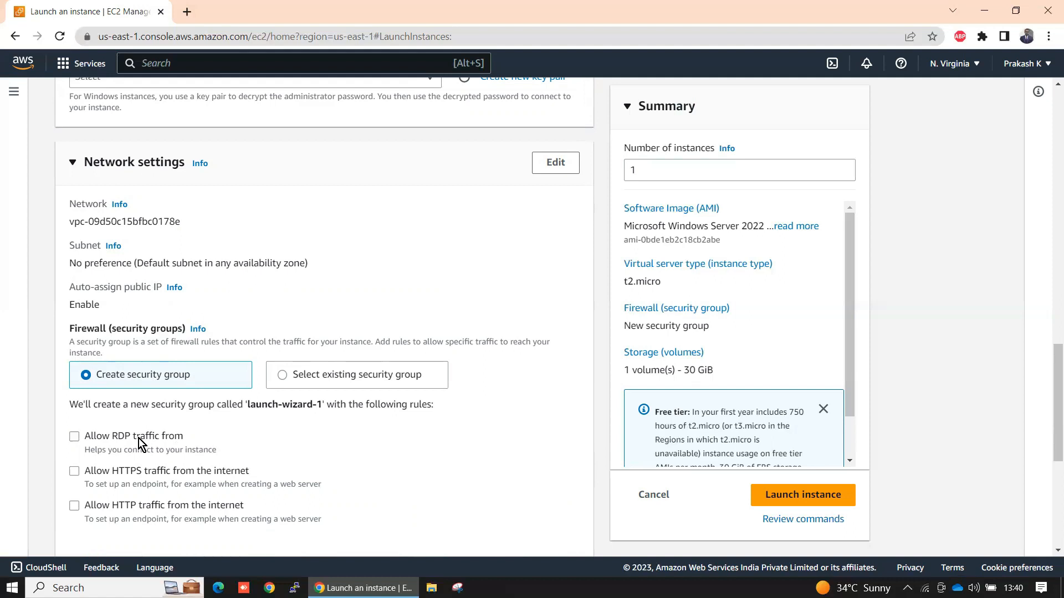
pyautogui.click(139, 438)
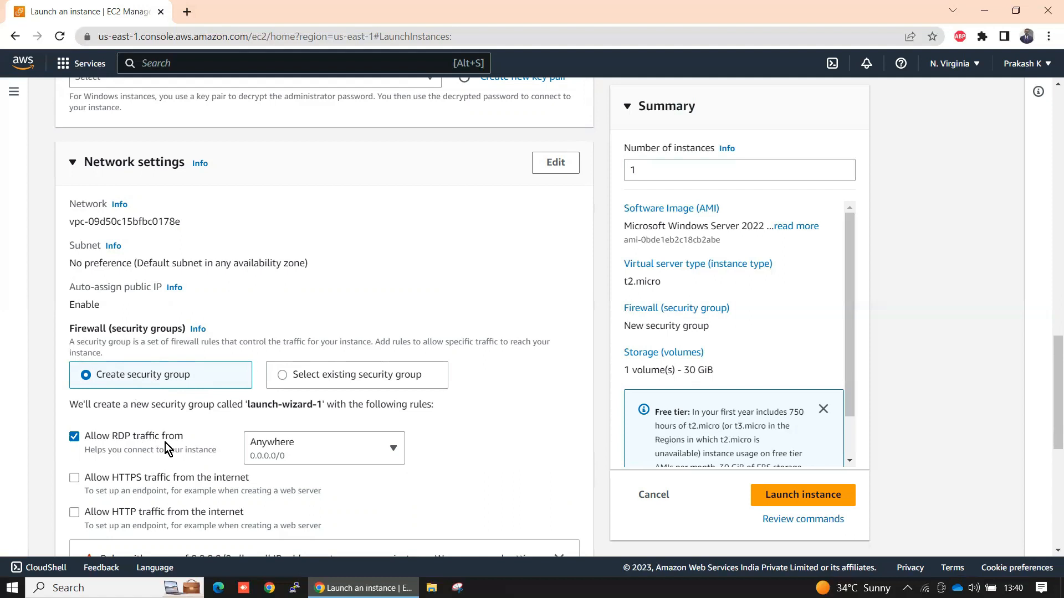
pyautogui.scroll(-3, 166, 443)
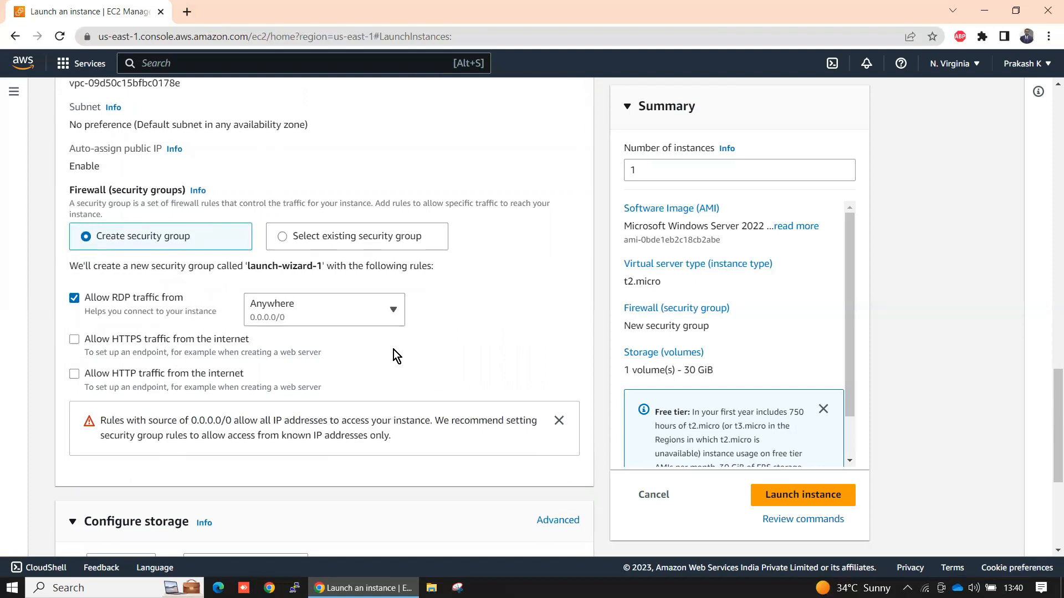
pyautogui.scroll(3, 379, 348)
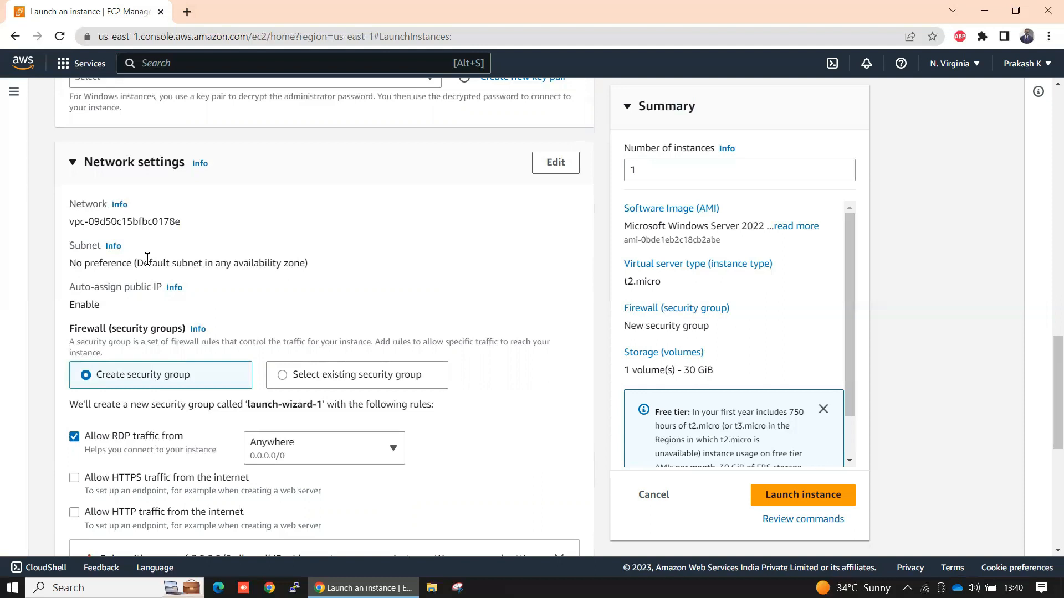
# Examine the root volume's size and the free-tier storage note, collapsing and re-expanding the storage configuration section.
pyautogui.scroll(-7, 316, 360)
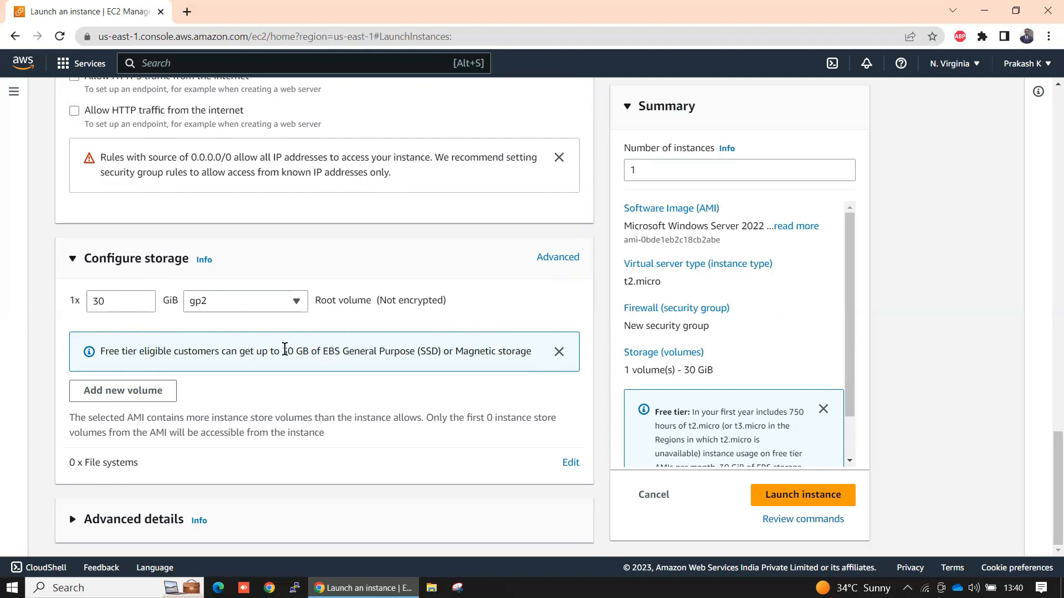
pyautogui.moveTo(118, 303); pyautogui.dragTo(87, 301)
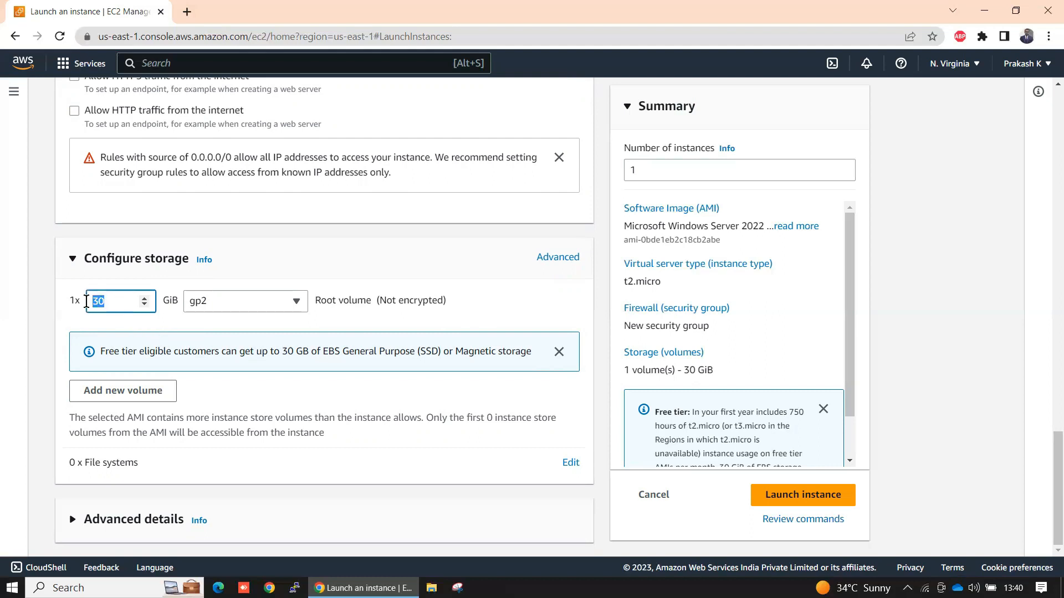
pyautogui.click(120, 301)
pyautogui.moveTo(121, 301); pyautogui.dragTo(74, 301)
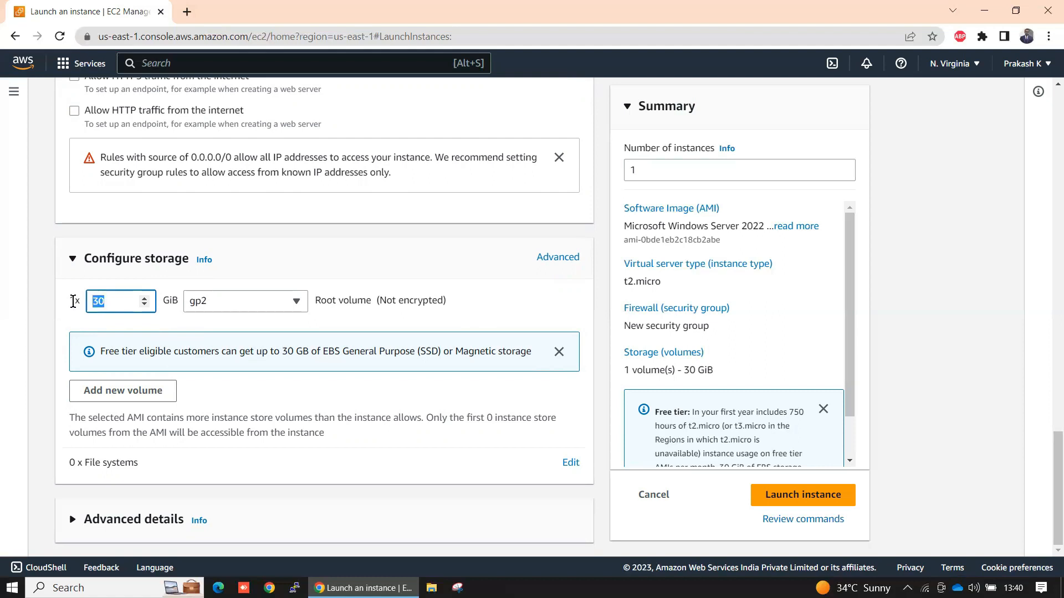
pyautogui.click(538, 306)
pyautogui.moveTo(125, 307); pyautogui.dragTo(87, 313)
pyautogui.scroll(10, 484, 291)
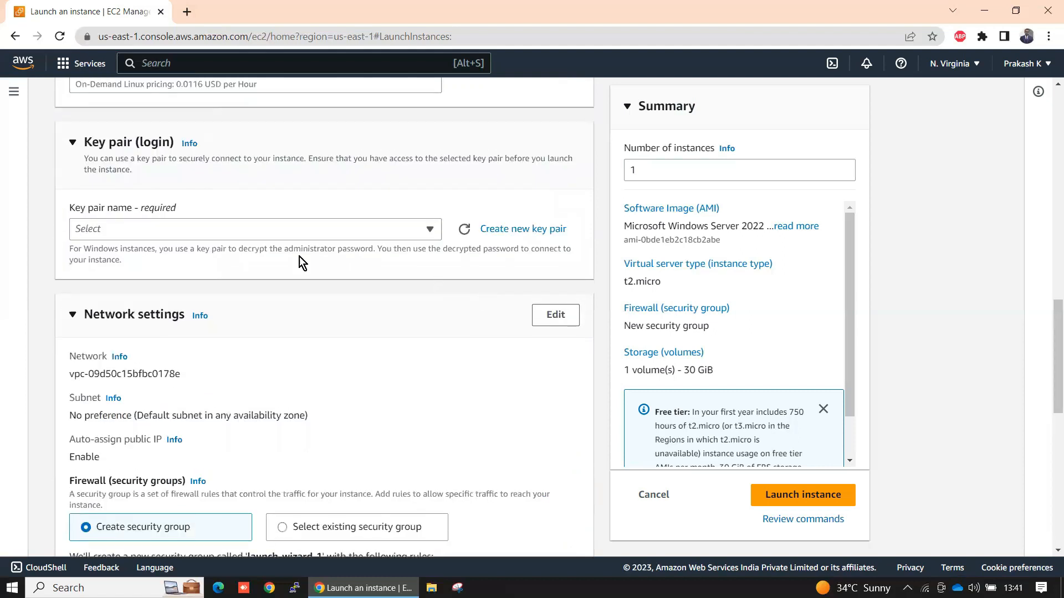
pyautogui.scroll(9, 239, 271)
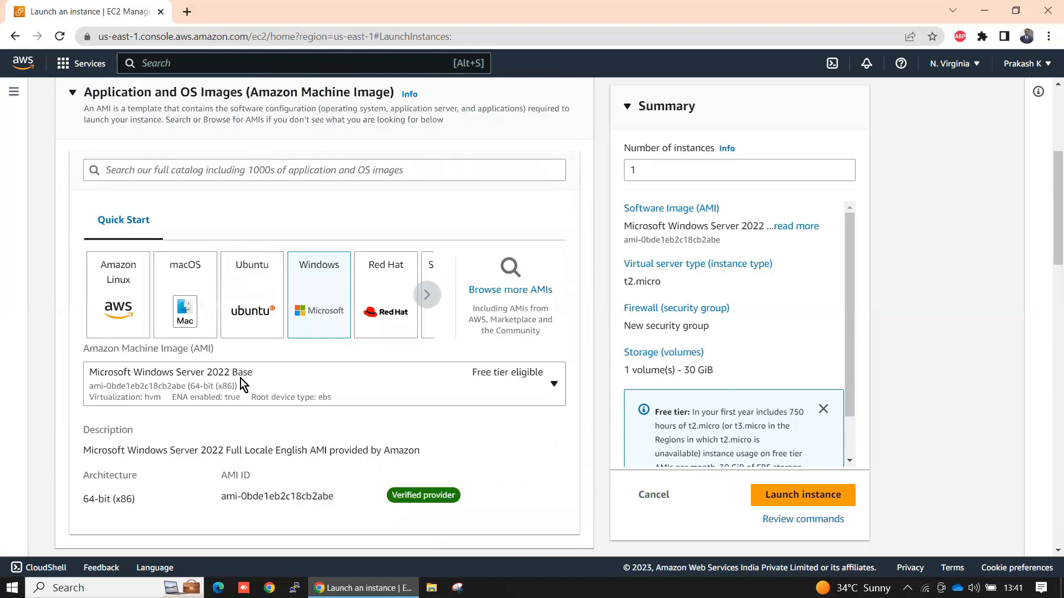
pyautogui.scroll(-10, 243, 378)
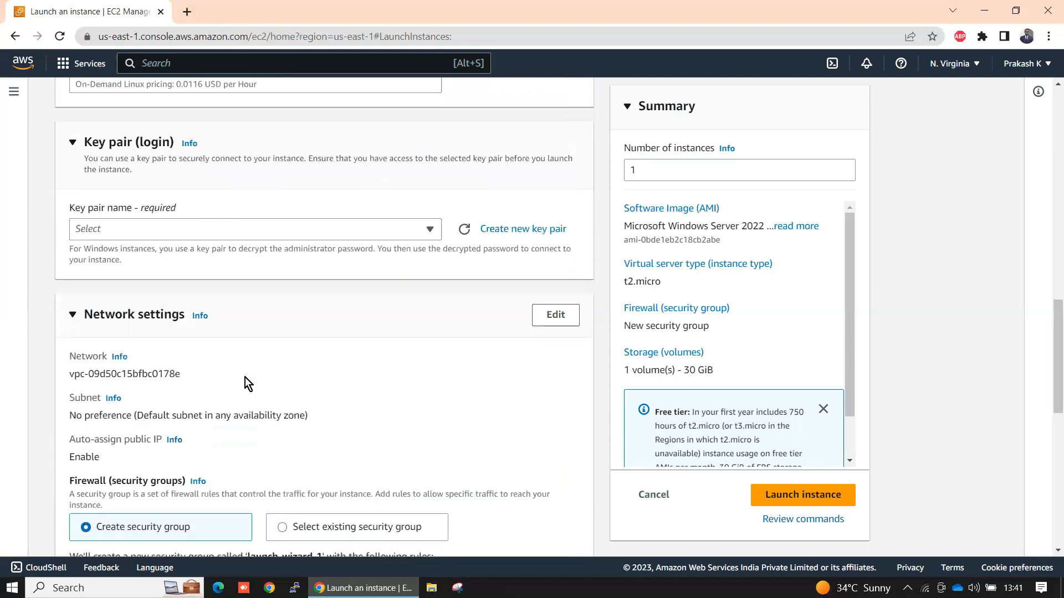
pyautogui.scroll(-9, 245, 378)
pyautogui.doubleClick(105, 371)
pyautogui.click(106, 370)
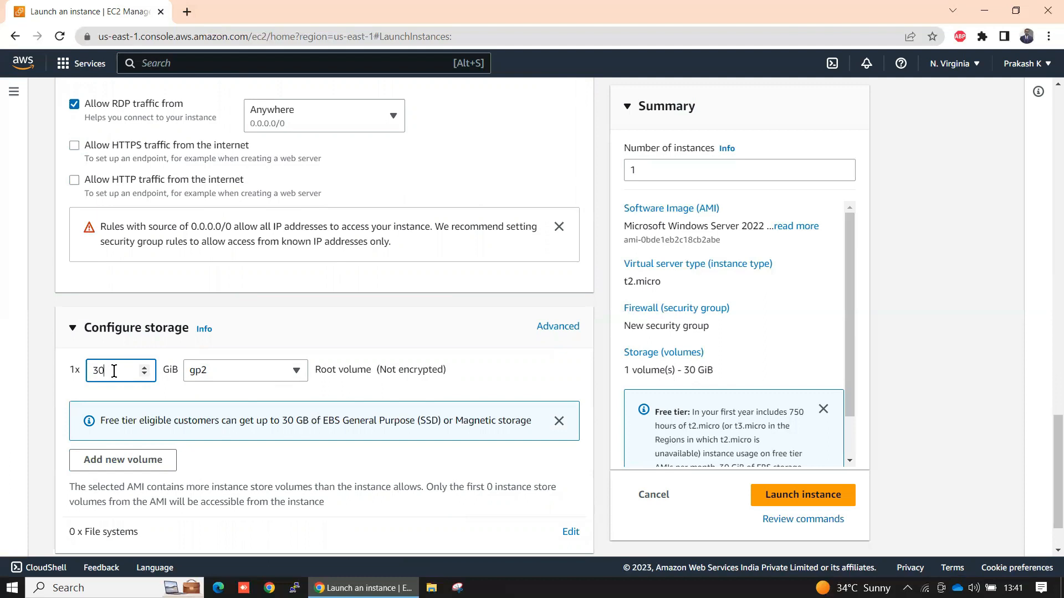
pyautogui.scroll(-1, 114, 371)
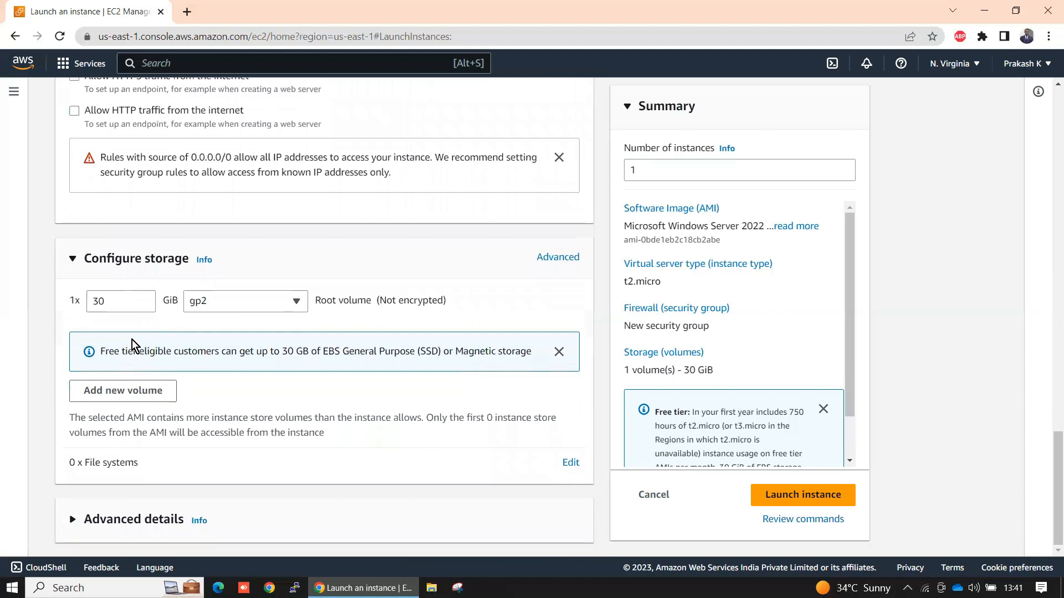
pyautogui.moveTo(539, 355); pyautogui.dragTo(100, 352)
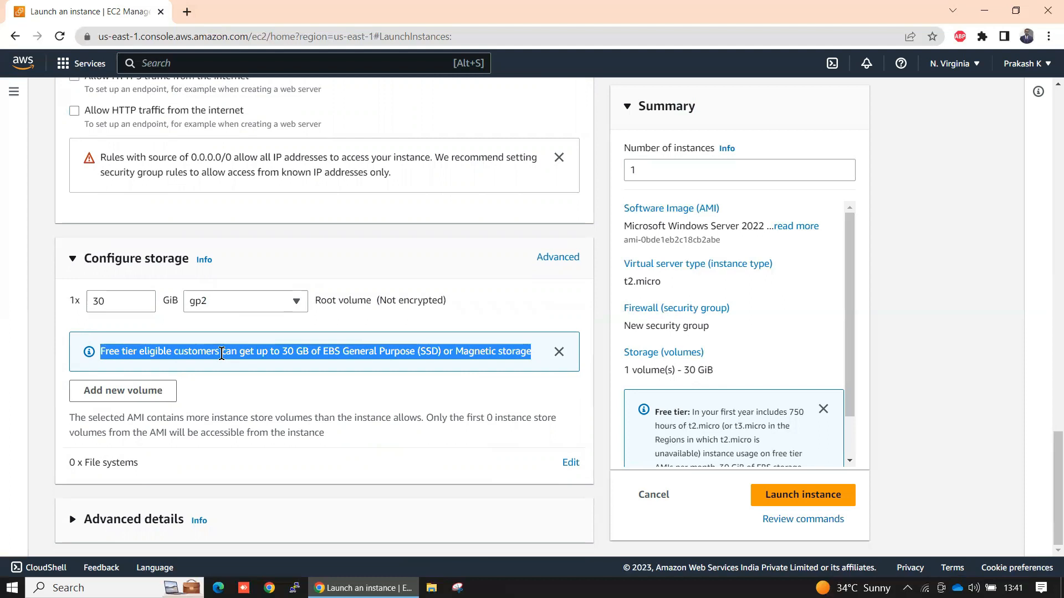
pyautogui.scroll(1, 222, 352)
pyautogui.click(252, 335)
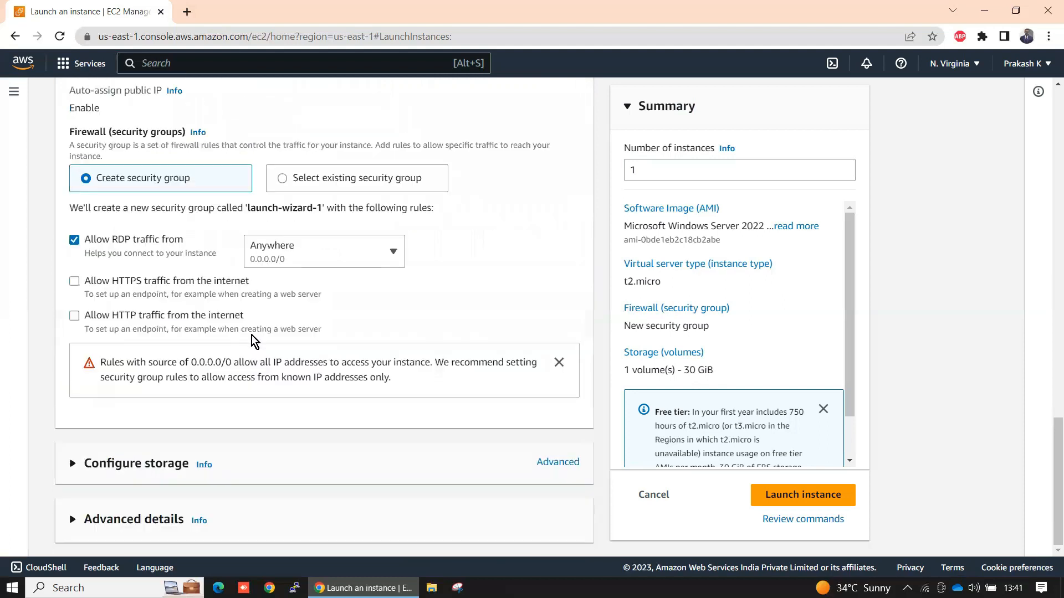
pyautogui.click(163, 462)
pyautogui.scroll(-2, 233, 437)
# Create a key pair named windowskey in .pem format for the new instance.
pyautogui.scroll(7, 231, 436)
pyautogui.scroll(15, 231, 435)
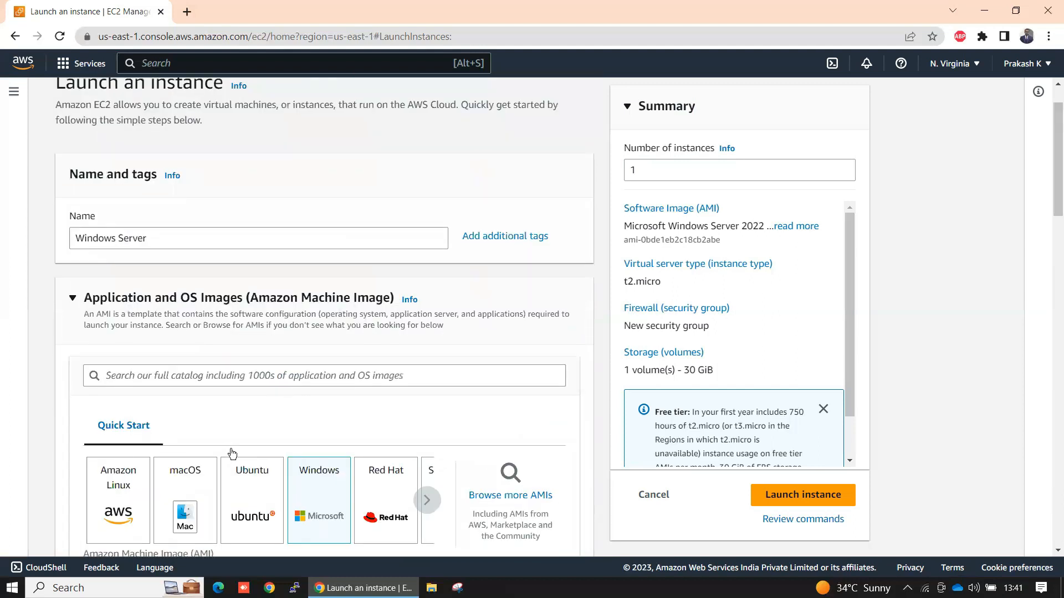
pyautogui.scroll(-10, 233, 454)
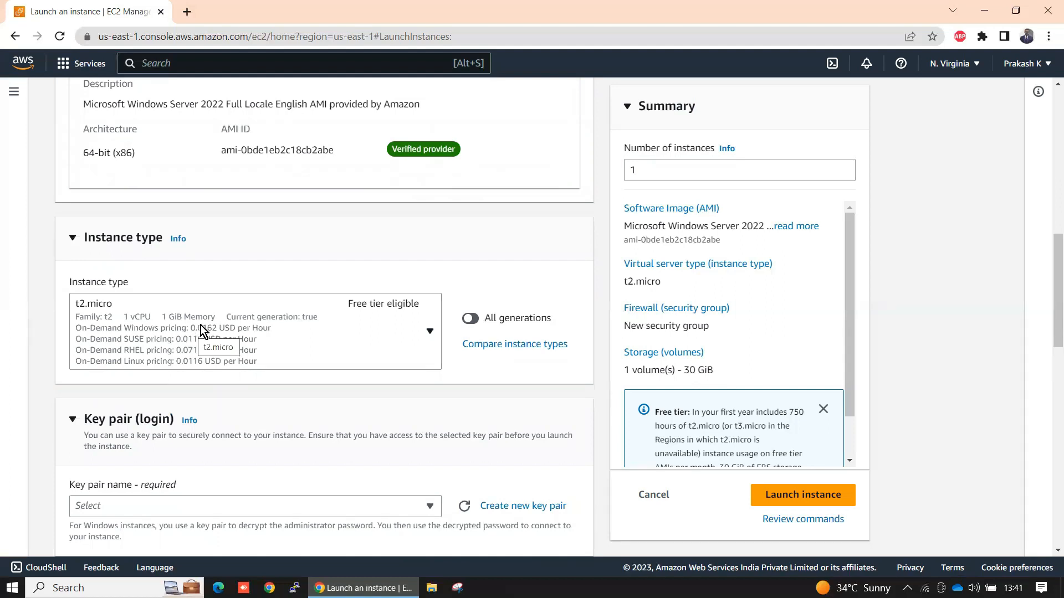
pyautogui.scroll(-3, 229, 333)
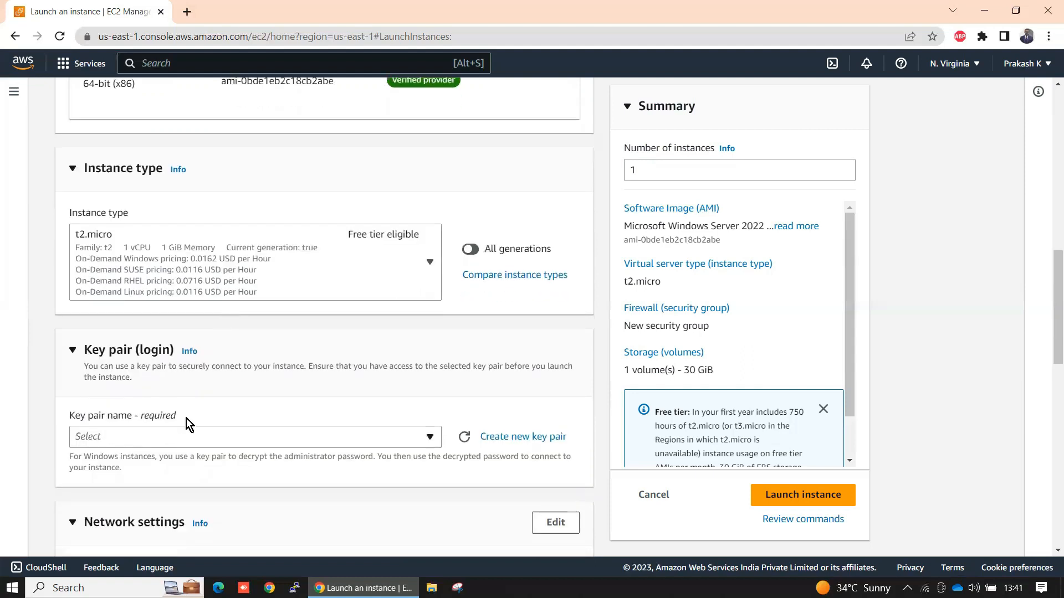
pyautogui.click(213, 370)
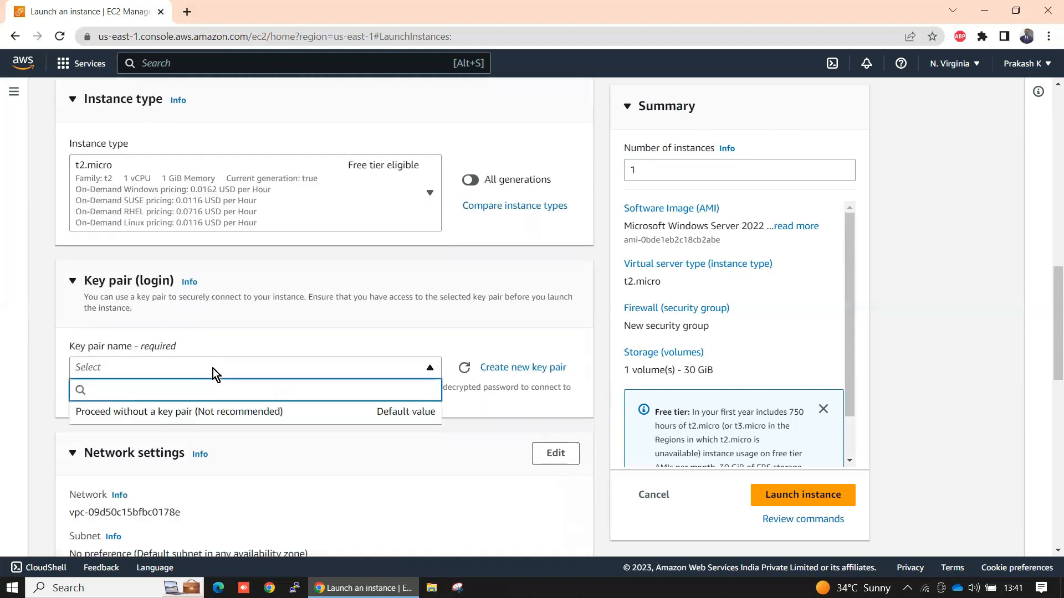
pyautogui.click(213, 368)
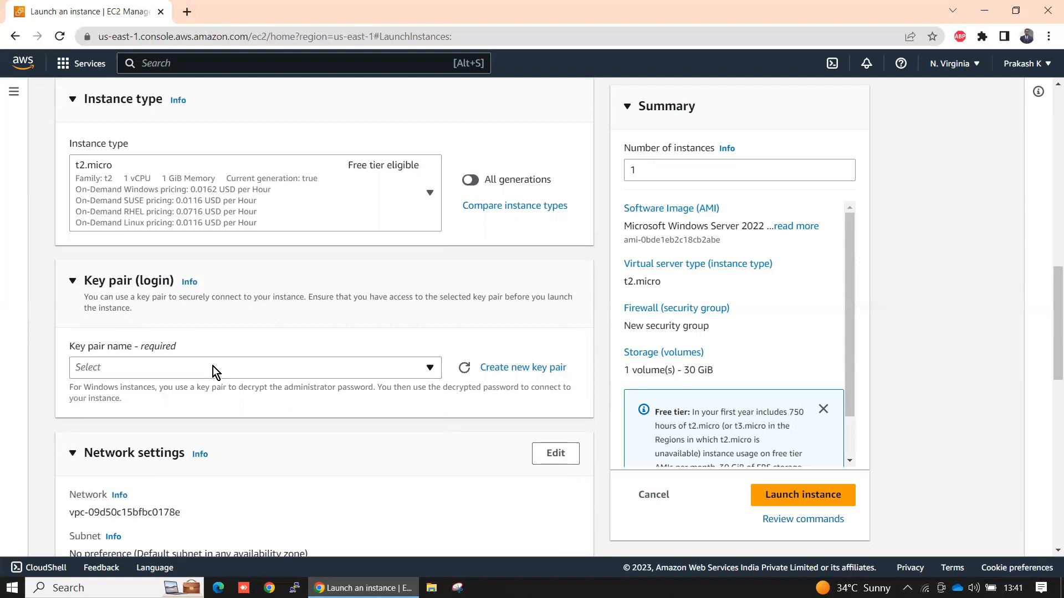
pyautogui.click(522, 368)
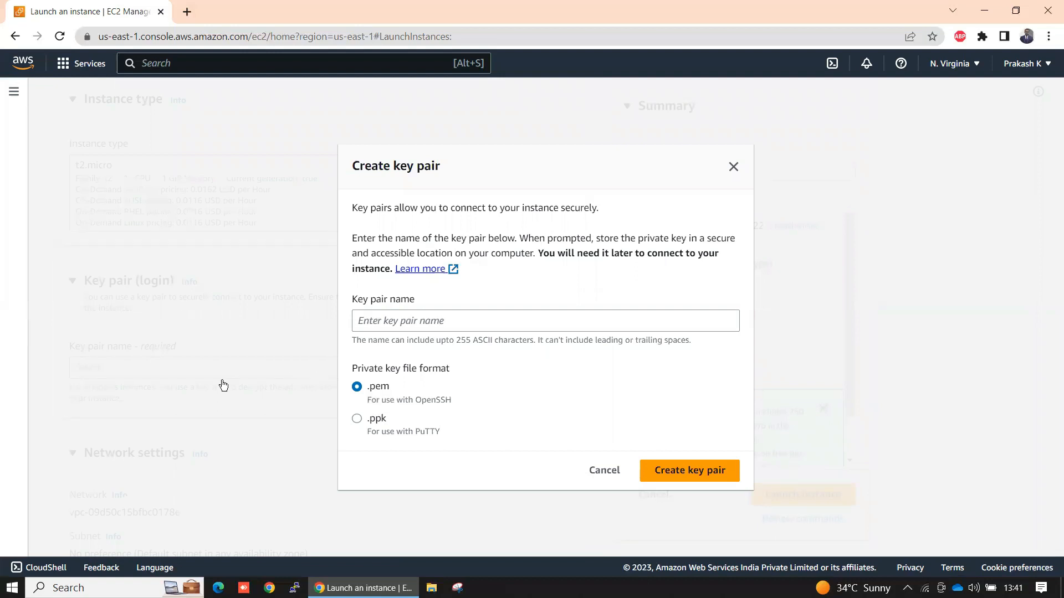
pyautogui.click(435, 320)
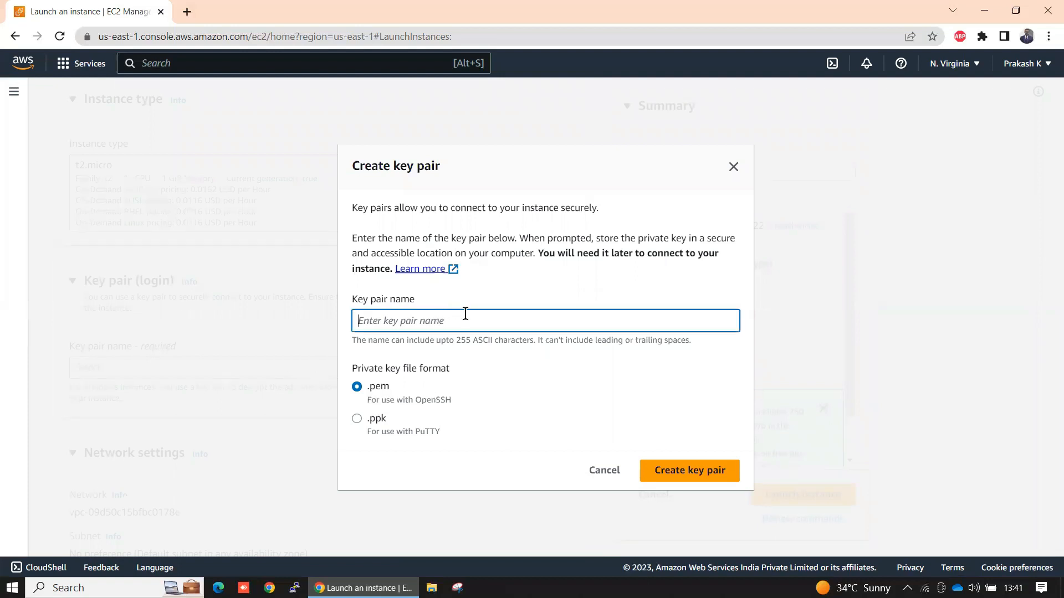
pyautogui.write('windowskey')
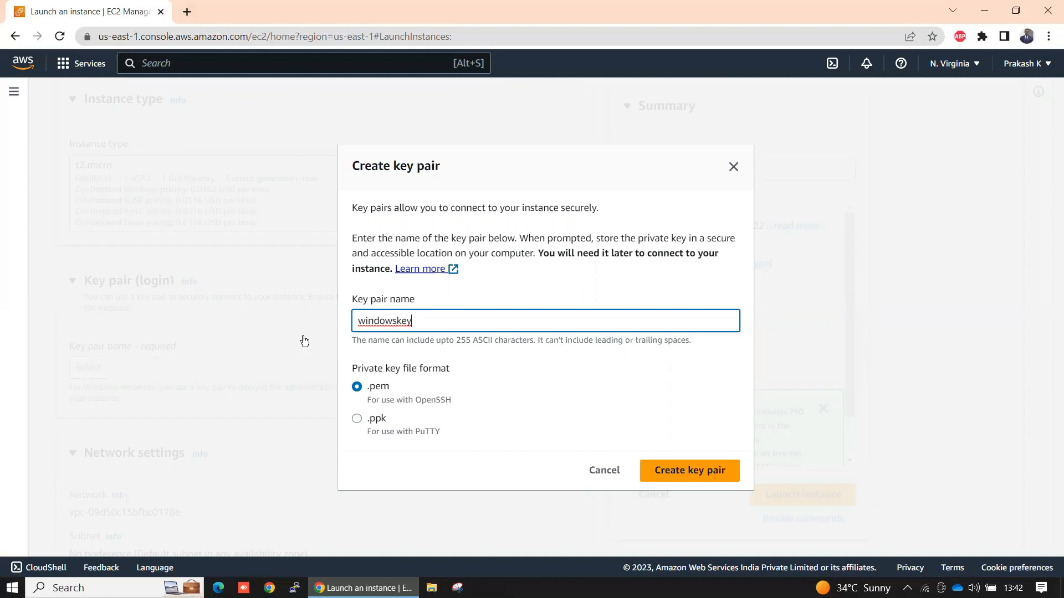
pyautogui.click(692, 480)
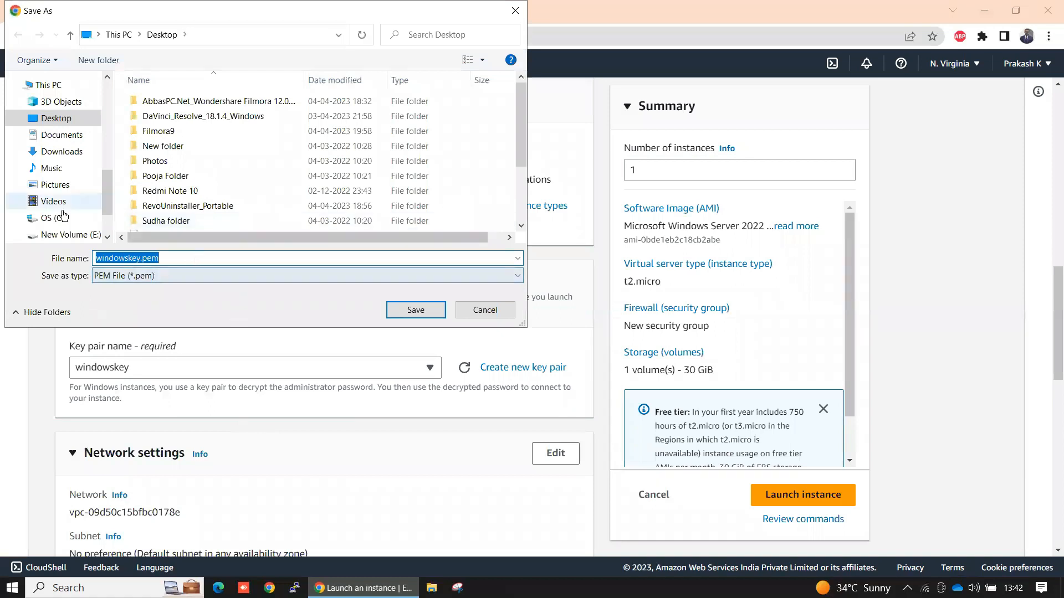
# Save the private key file windowskey.pem in the YouTube folder on New Volume (G:).
pyautogui.scroll(-2, 67, 208)
pyautogui.click(86, 195)
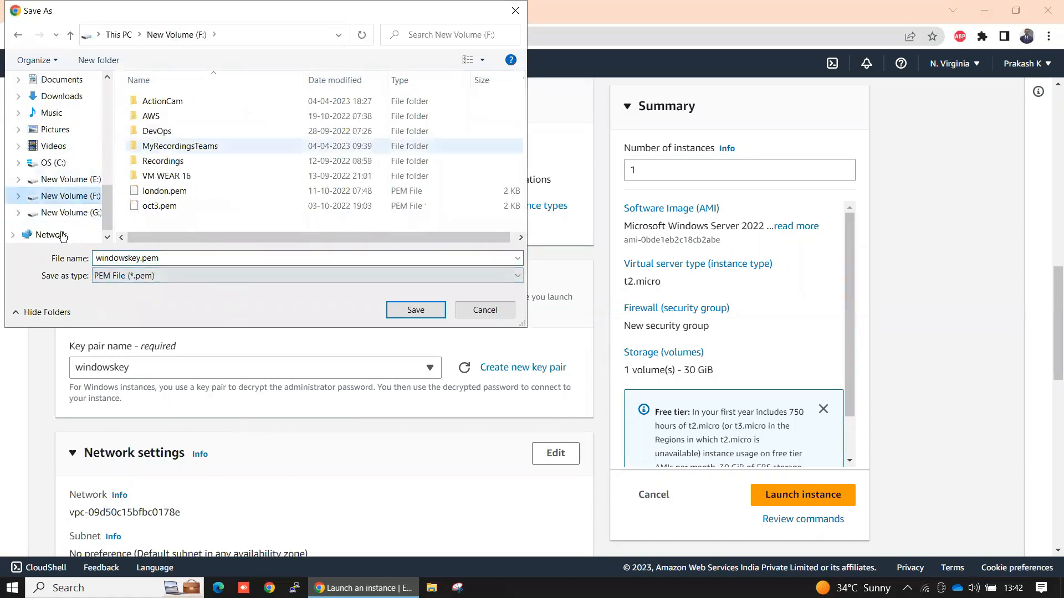
pyautogui.click(85, 212)
pyautogui.doubleClick(163, 117)
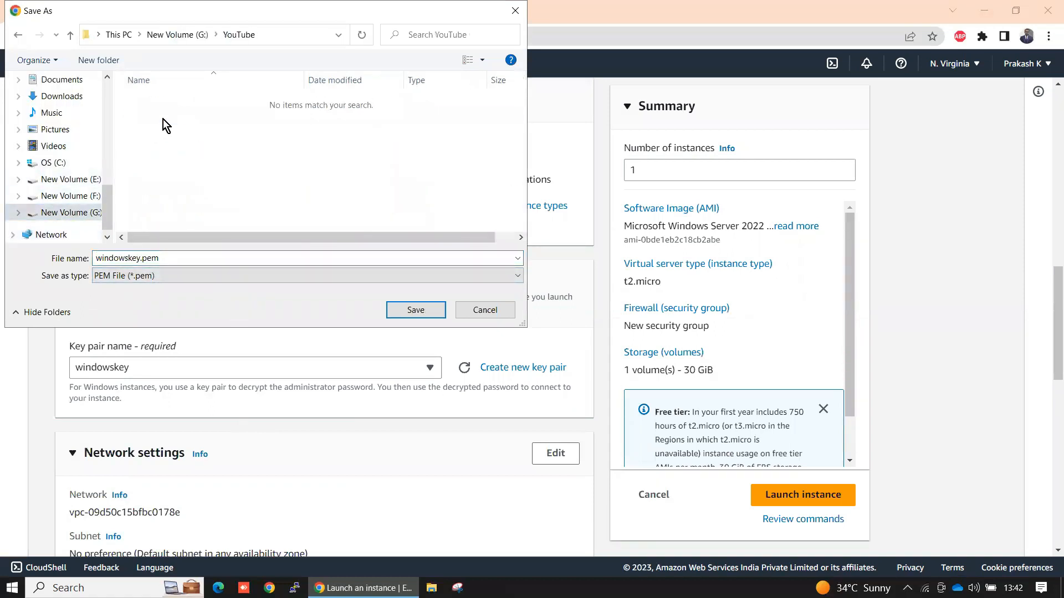
pyautogui.click(424, 314)
# Launch the configured instance and open the list of all instances.
pyautogui.scroll(-4, 348, 458)
pyautogui.scroll(-10, 348, 458)
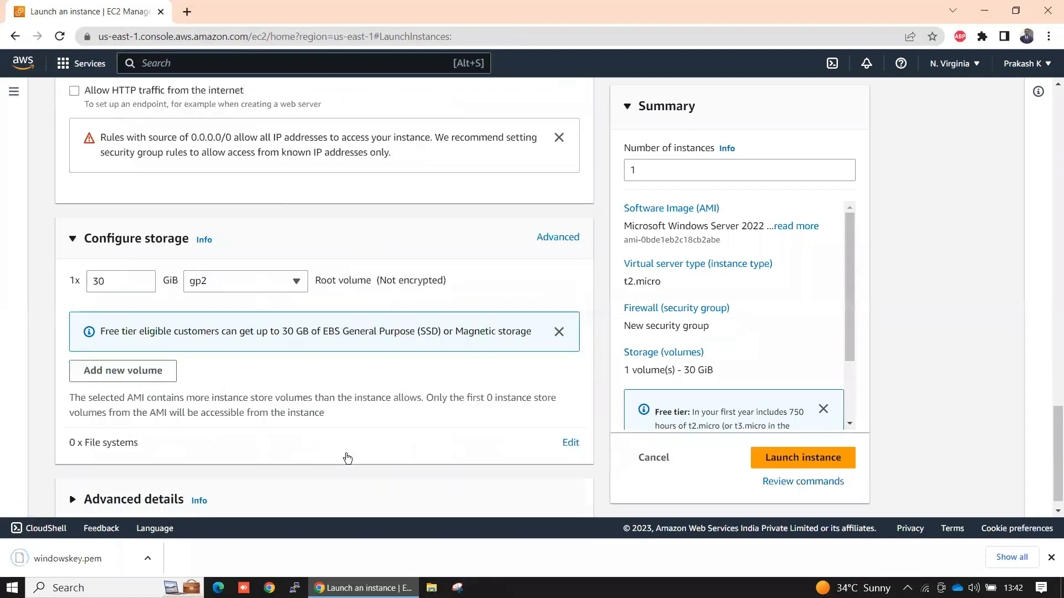
pyautogui.click(811, 462)
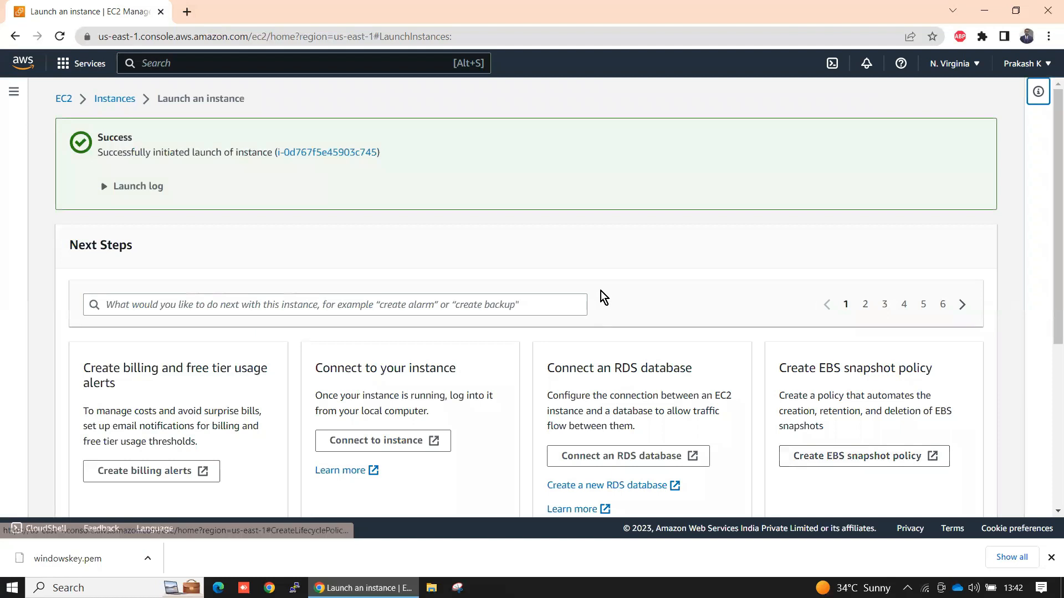
pyautogui.scroll(-5, 621, 305)
pyautogui.click(952, 504)
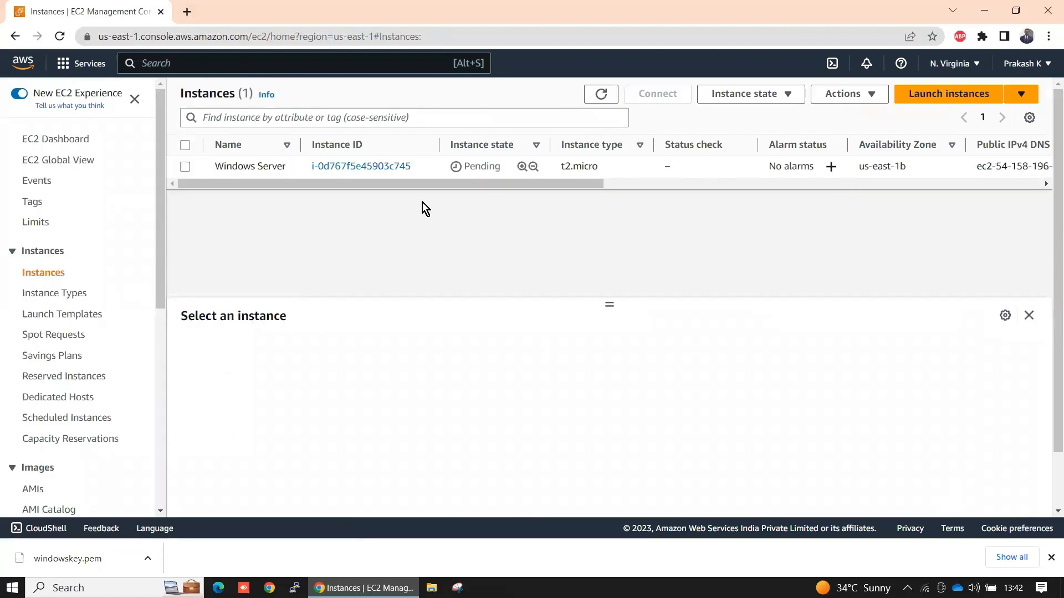
# Refresh the instance list and examine the Windows Server instance's state, status check and details, copying its public IPv4 address.
pyautogui.click(601, 94)
pyautogui.click(263, 168)
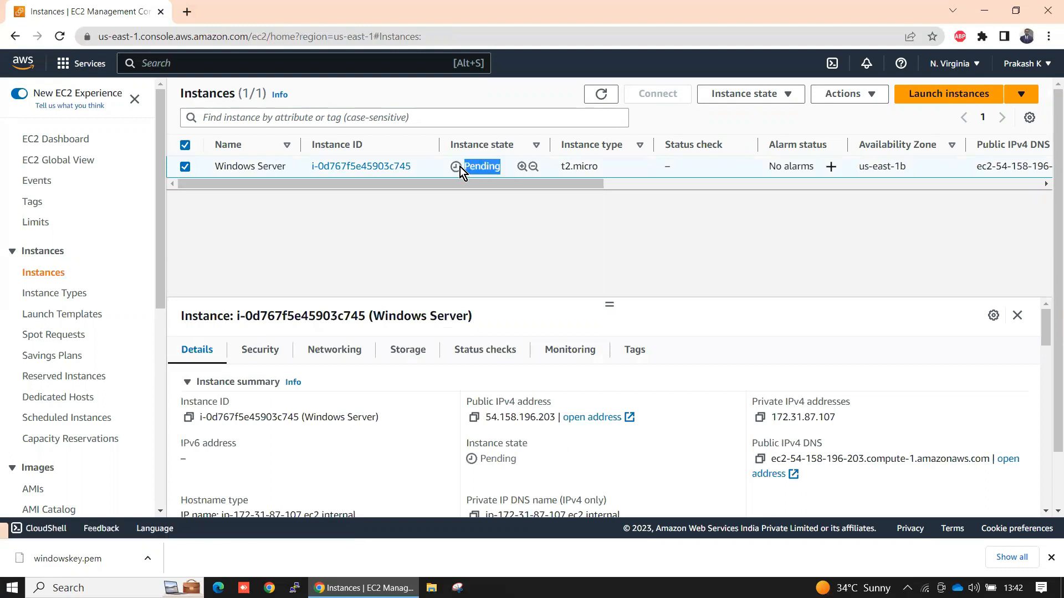
pyautogui.click(474, 417)
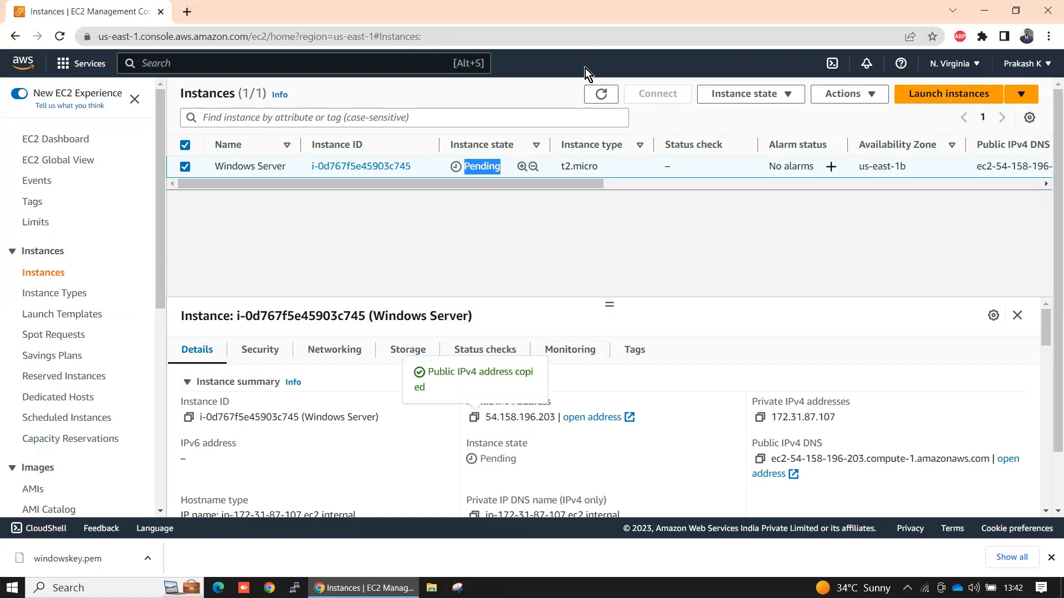
pyautogui.click(606, 96)
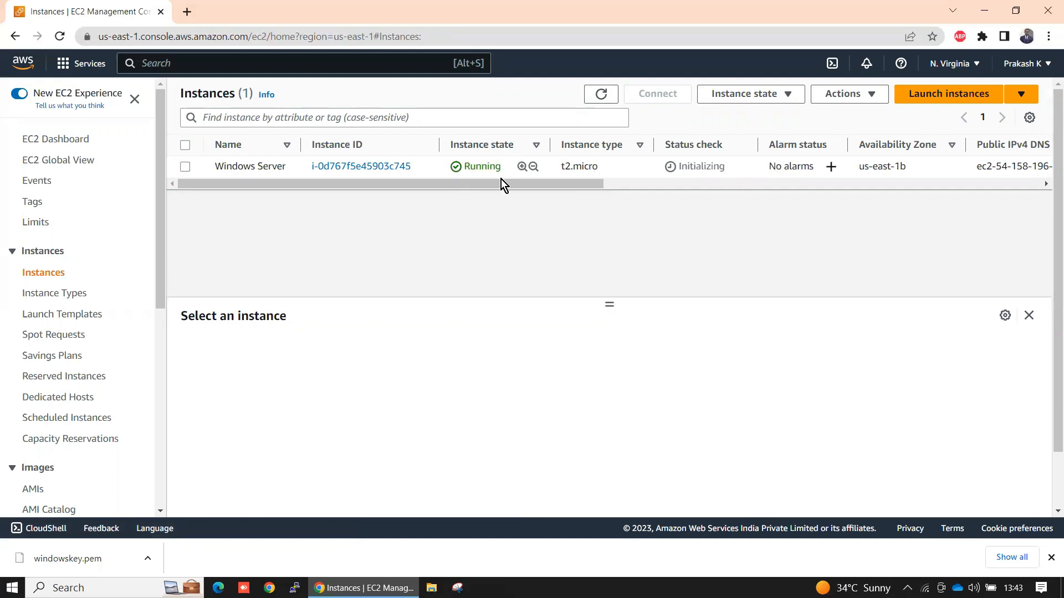
pyautogui.moveTo(737, 171); pyautogui.dragTo(665, 171)
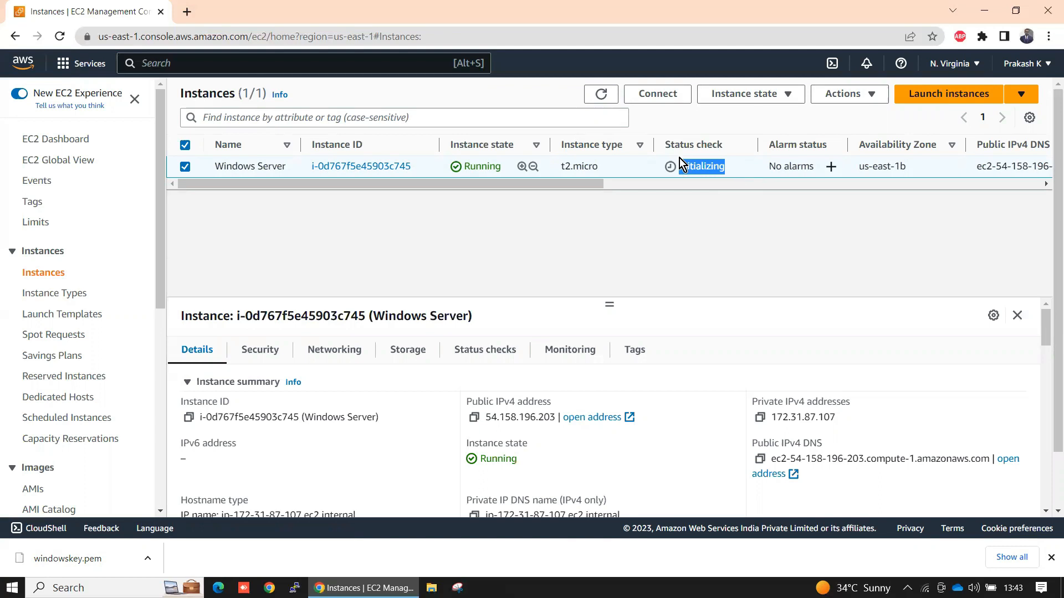
pyautogui.moveTo(729, 145); pyautogui.dragTo(679, 145)
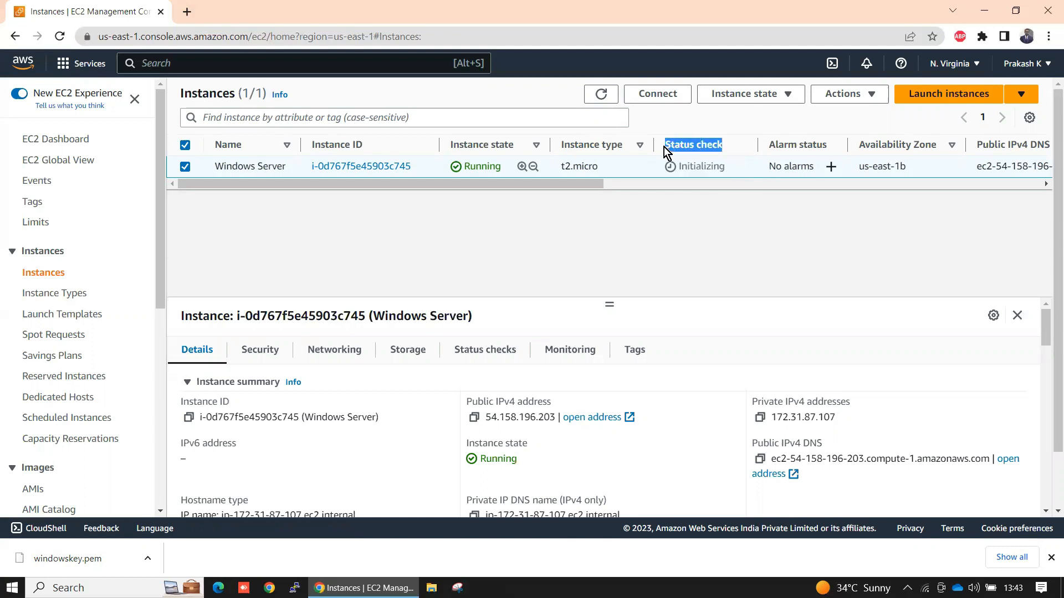
pyautogui.moveTo(736, 165); pyautogui.dragTo(656, 165)
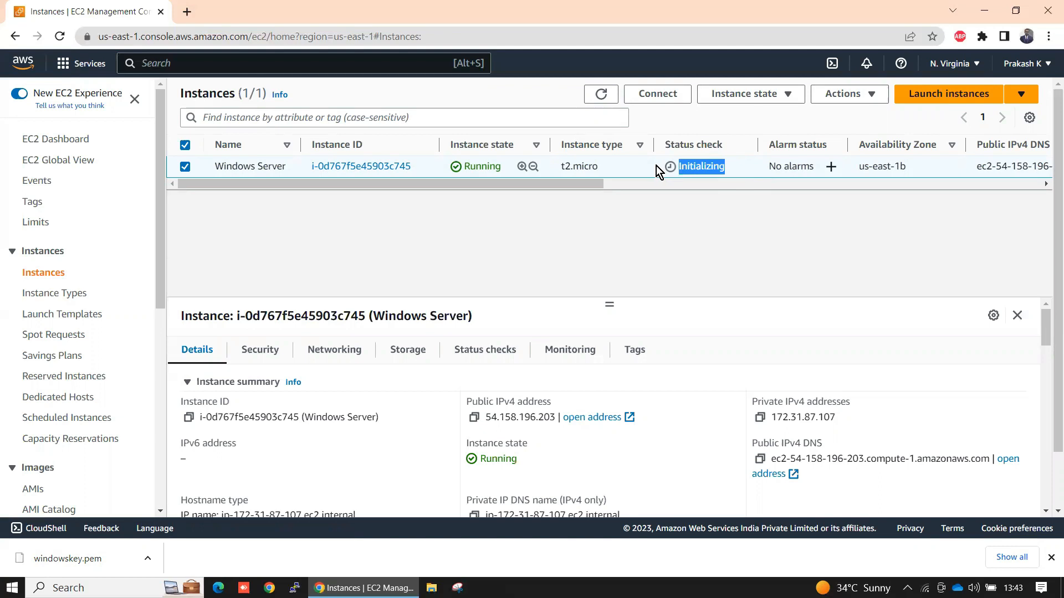
pyautogui.click(737, 171)
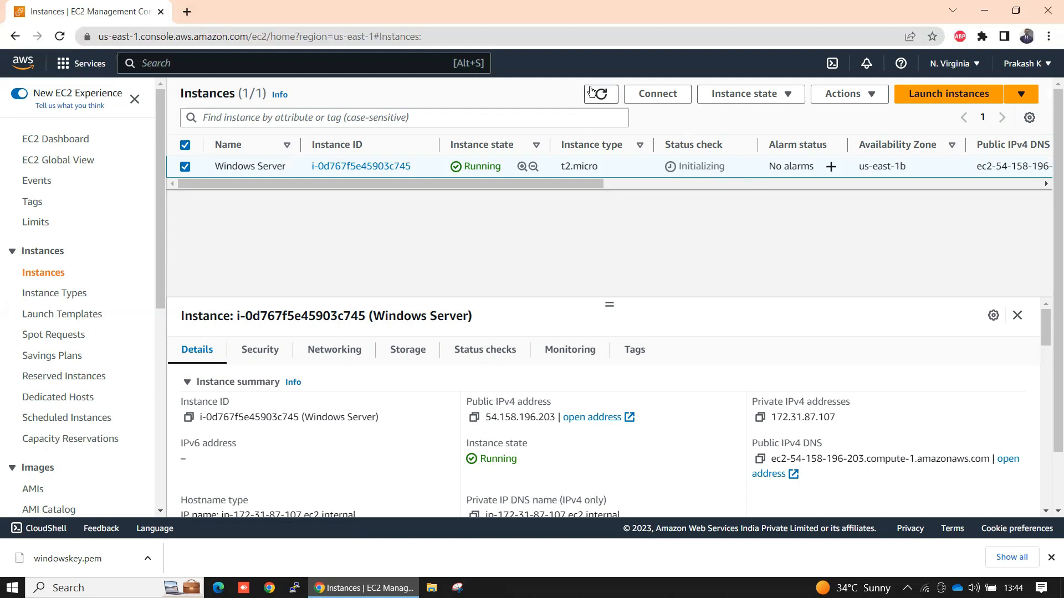
# Refresh the instance list repeatedly and examine the status check of the Windows Server instance, keeping that instance selected.
pyautogui.click(601, 94)
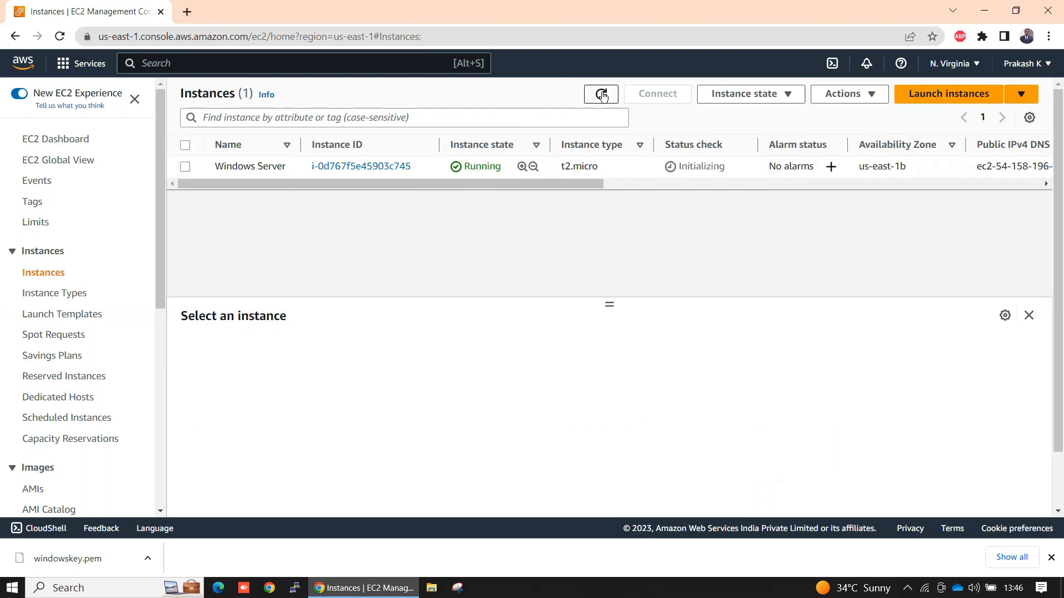
pyautogui.click(602, 95)
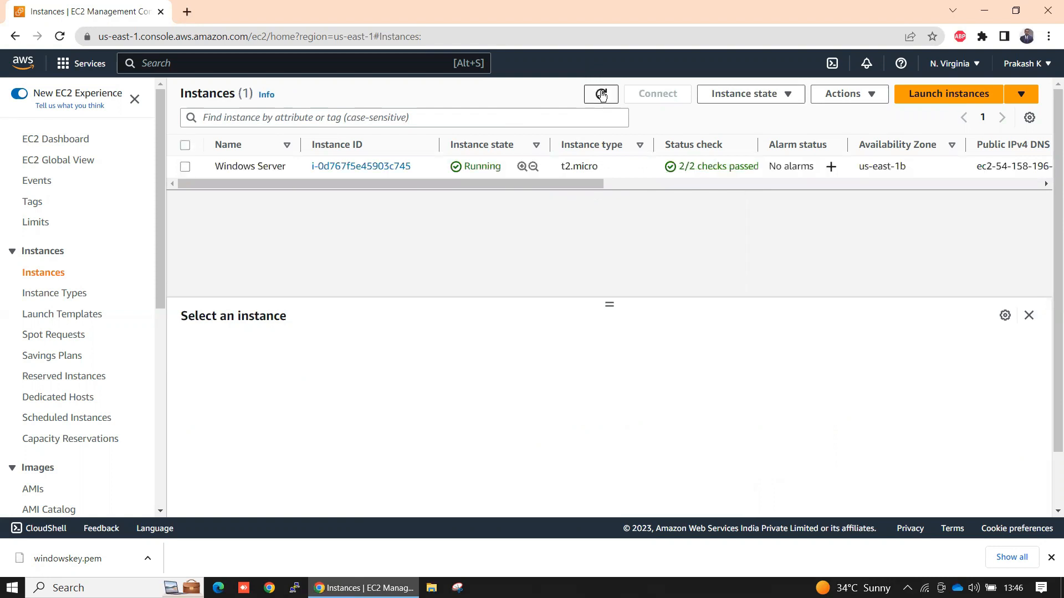
pyautogui.click(602, 95)
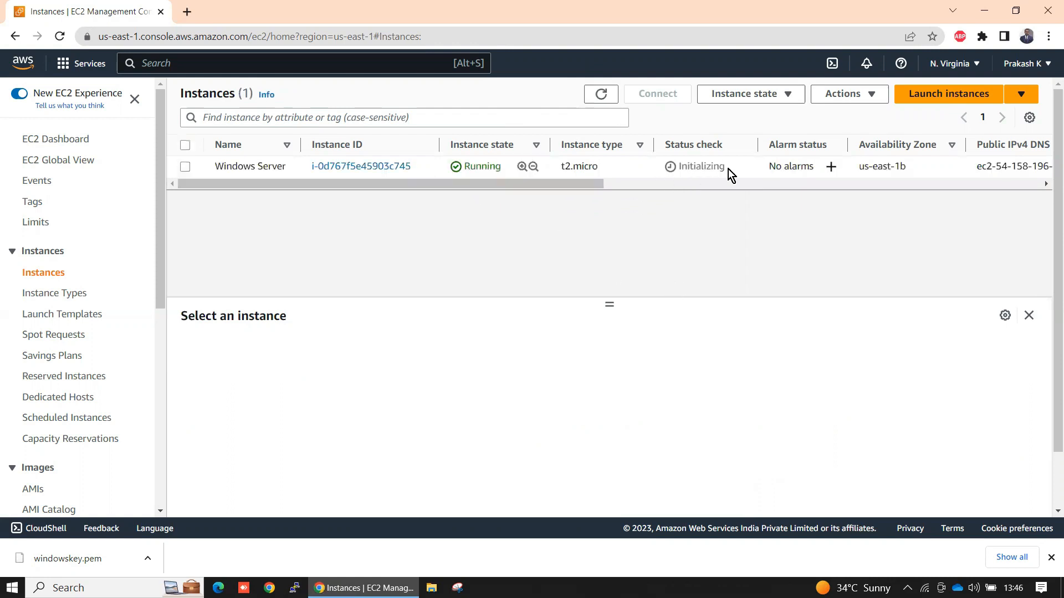
pyautogui.click(602, 95)
pyautogui.moveTo(757, 145); pyautogui.dragTo(664, 166)
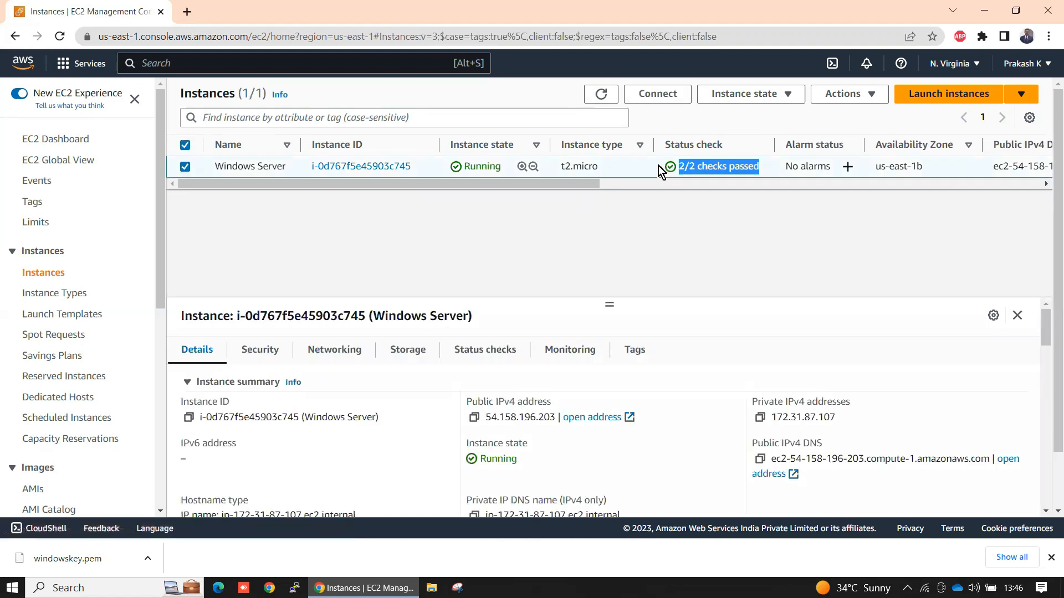
pyautogui.click(722, 168)
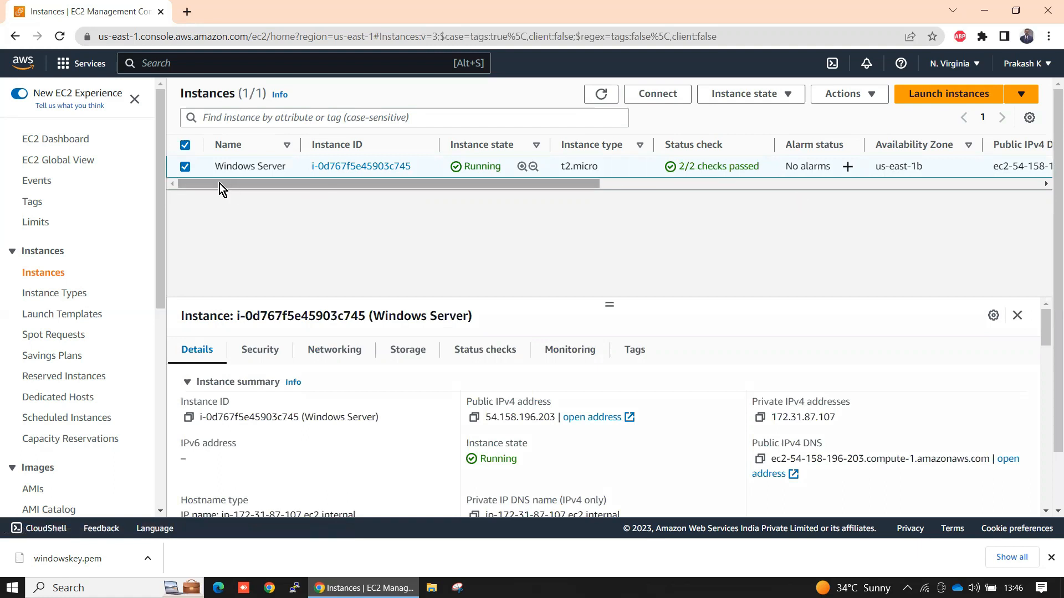
pyautogui.moveTo(764, 168); pyautogui.dragTo(678, 168)
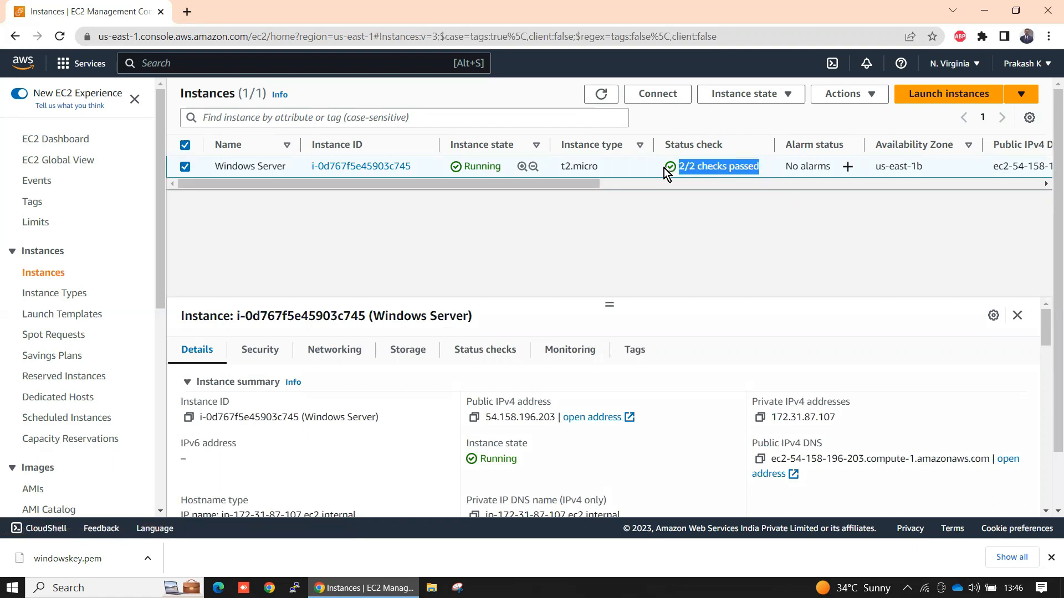
pyautogui.click(698, 166)
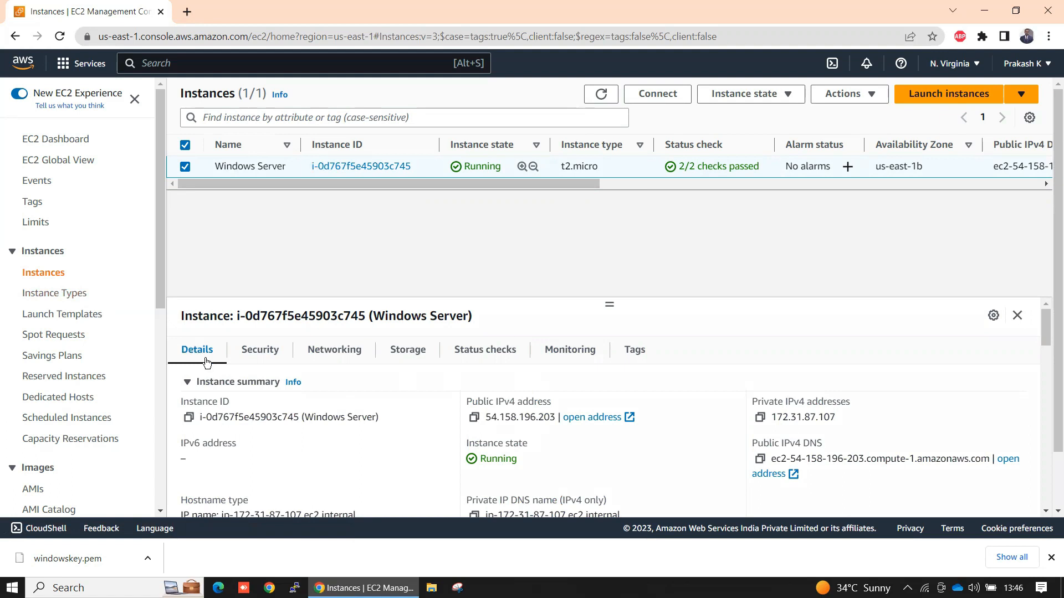
# Copy the instance's public IPv4 address, paste it into a new Notepad document and return to the EC2 console.
pyautogui.click(475, 419)
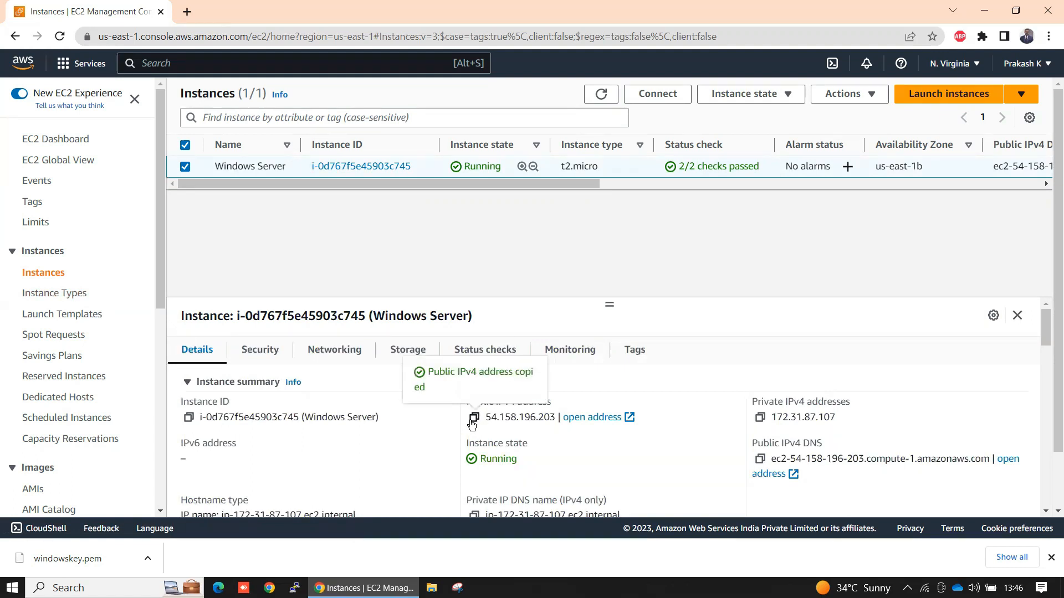
pyautogui.press('super+r')
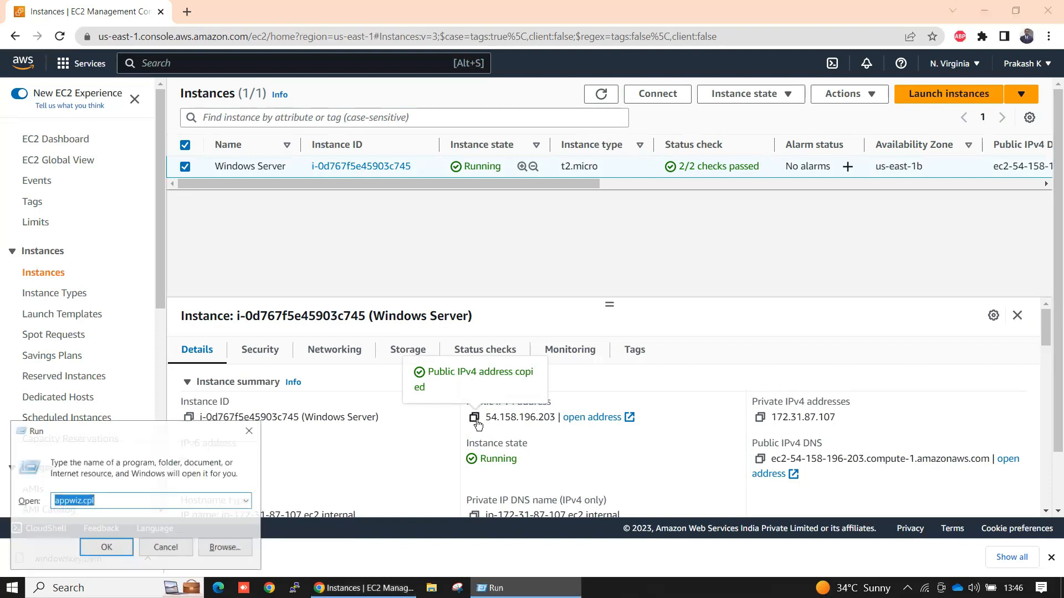
pyautogui.write('notepad')
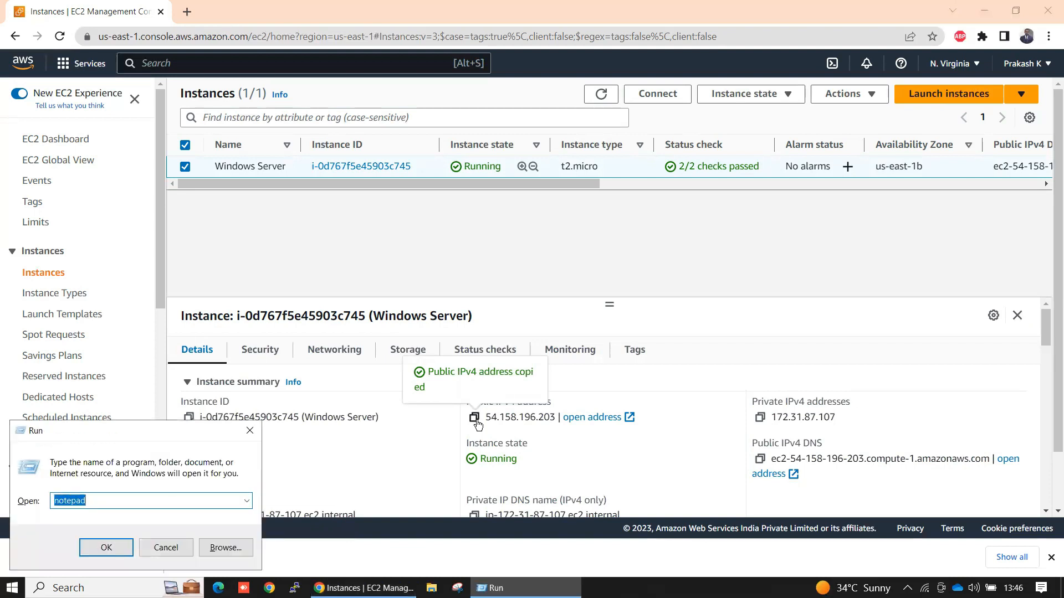
pyautogui.press('Return')
pyautogui.hotkey('ctrl', 'v')
pyautogui.hotkey('alt', 'Tab')
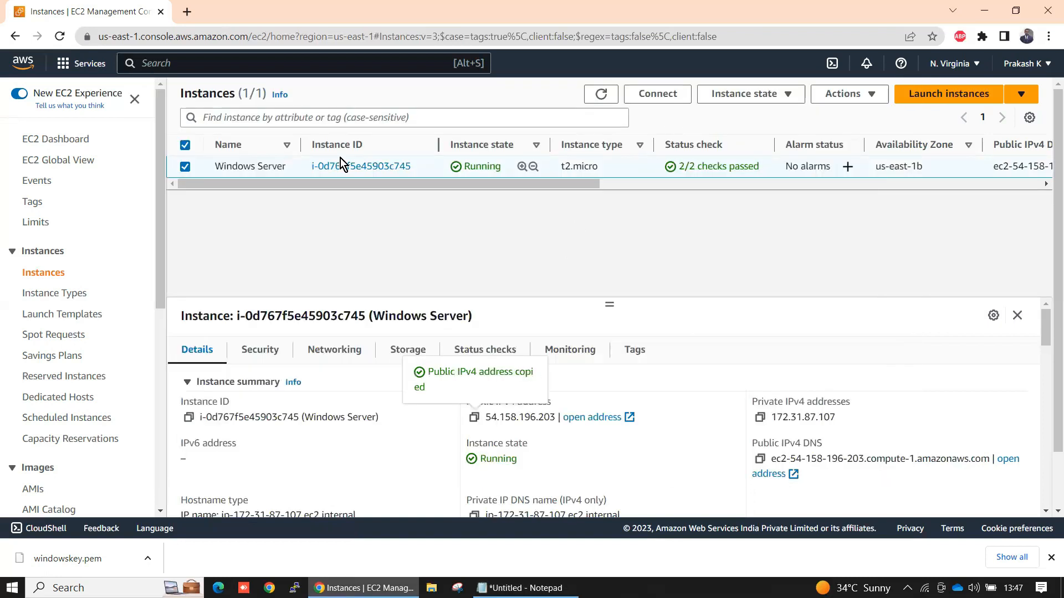
# Open the RDP client connection details for the Windows Server instance and copy its user name.
pyautogui.click(664, 99)
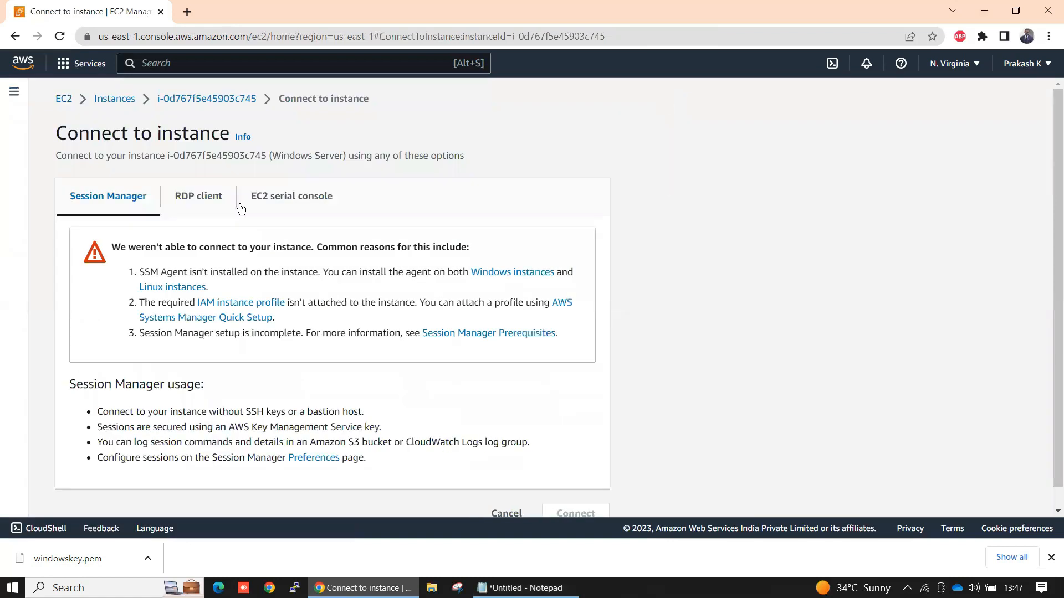
pyautogui.click(205, 200)
pyautogui.scroll(-3, 366, 374)
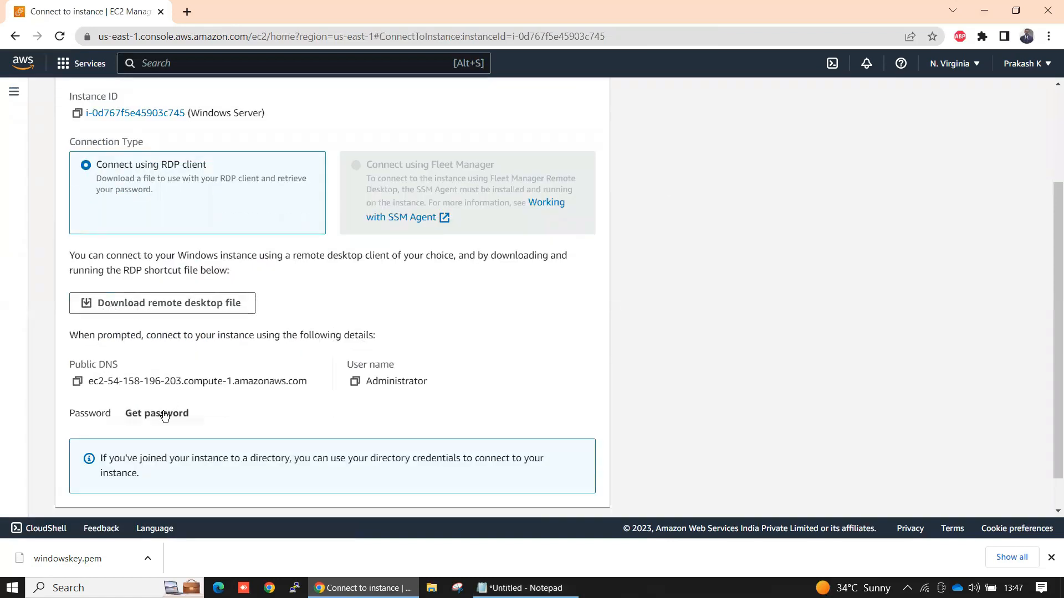
pyautogui.click(356, 381)
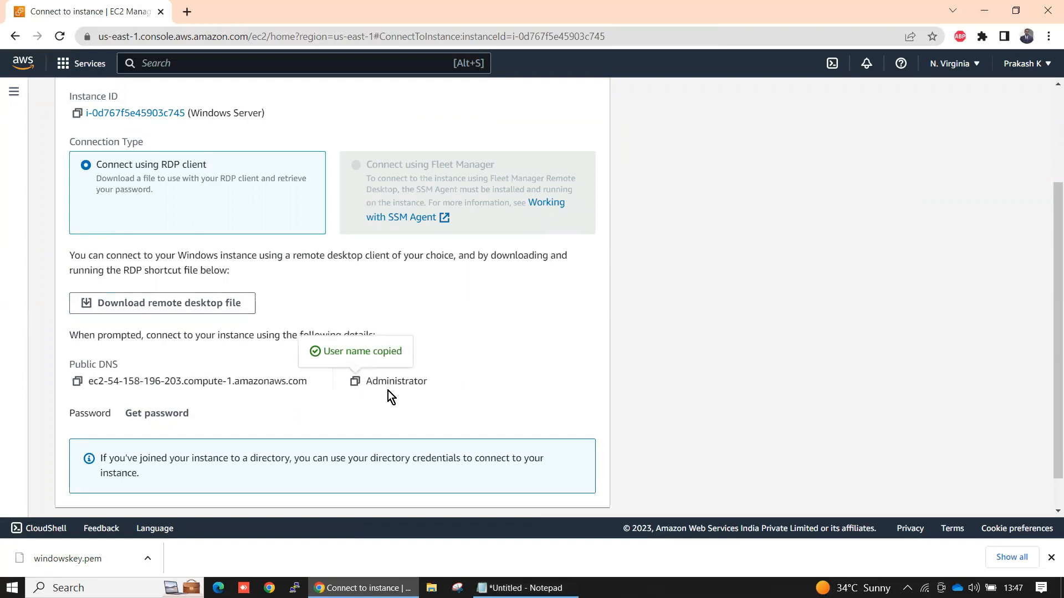
# Paste the copied user name on a new line below the IP address in Notepad and return to the EC2 console.
pyautogui.hotkey('alt', 'Tab')
pyautogui.press('Return')
pyautogui.hotkey('ctrl', 'v')
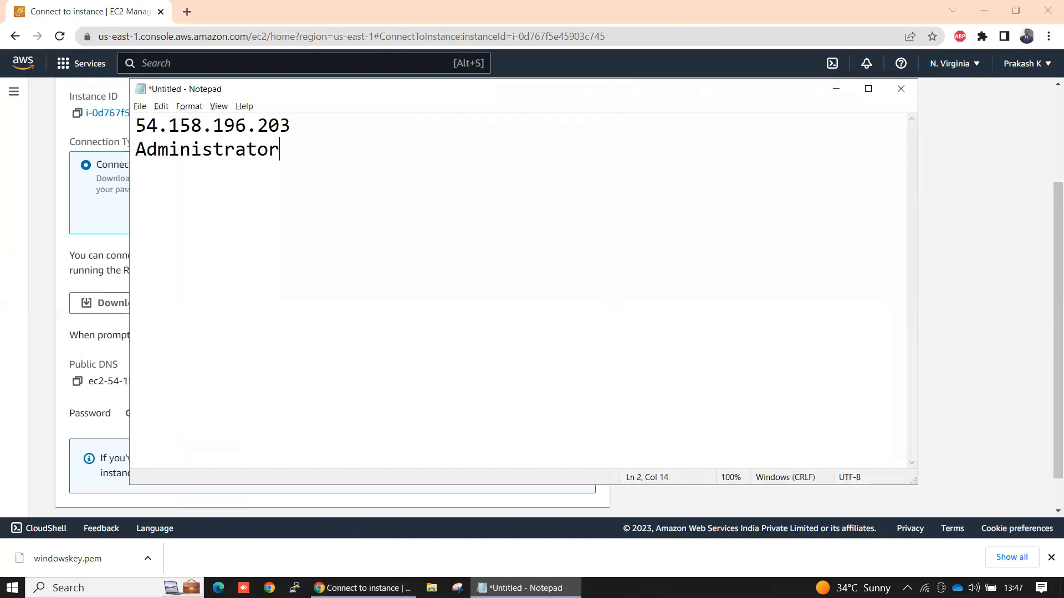
pyautogui.hotkey('alt', 'Tab')
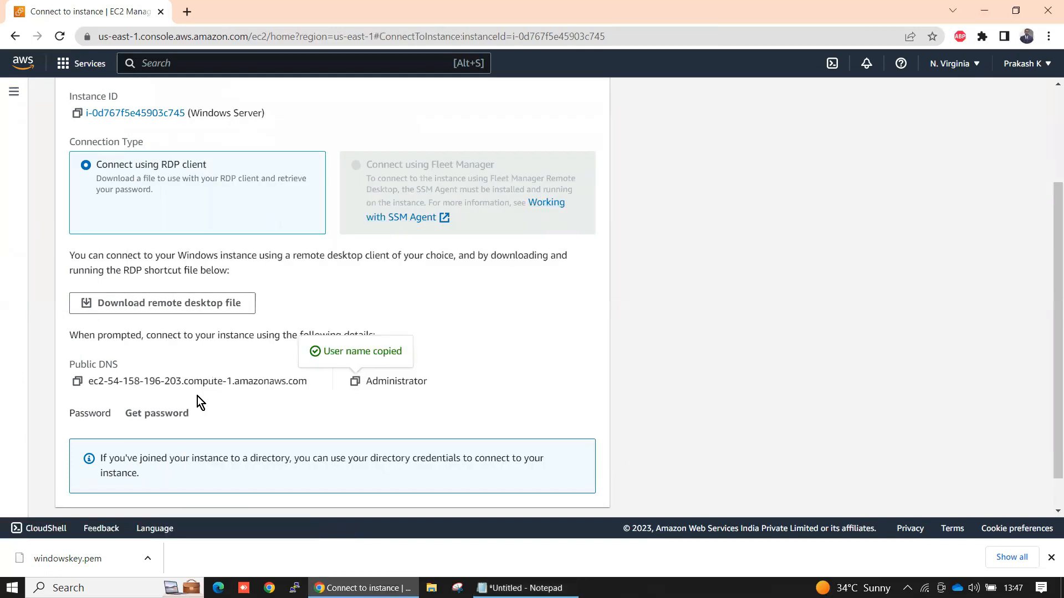
# Open the Windows password retrieval page for the instance and check the name of its associated key pair.
pyautogui.click(162, 417)
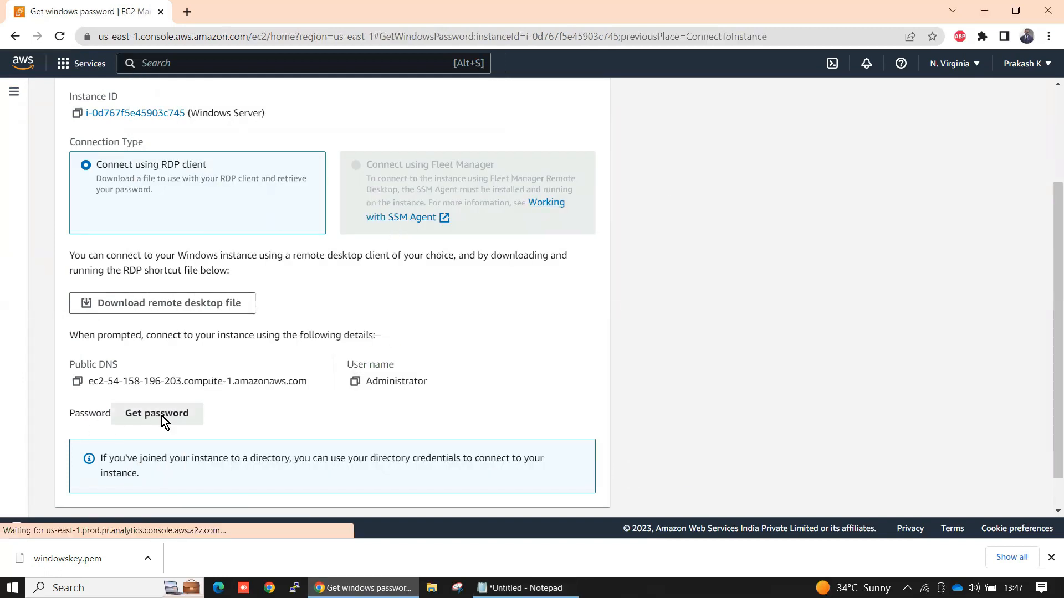
pyautogui.scroll(-1, 111, 304)
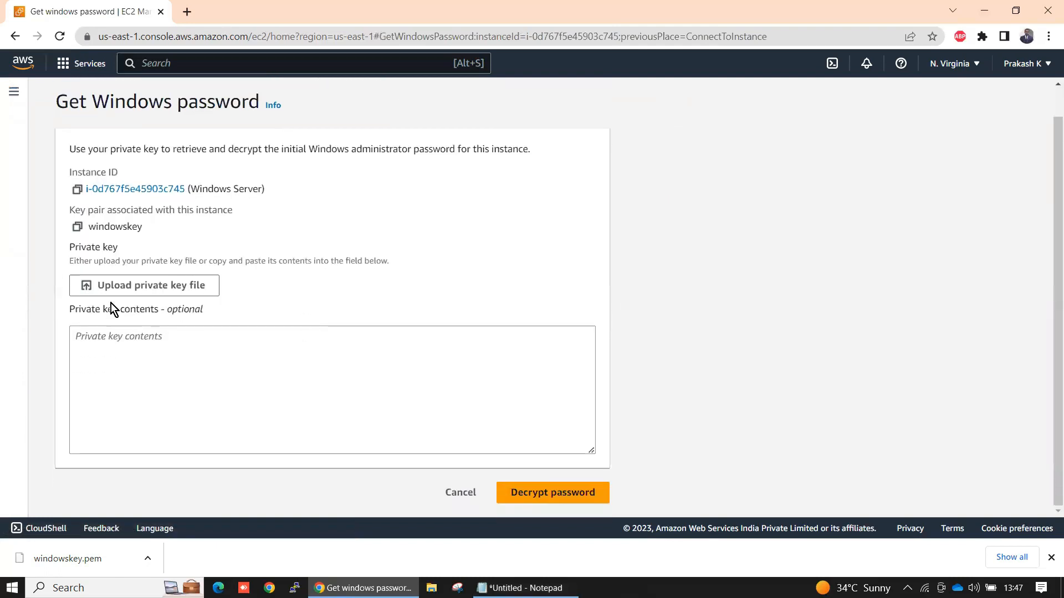
pyautogui.click(161, 287)
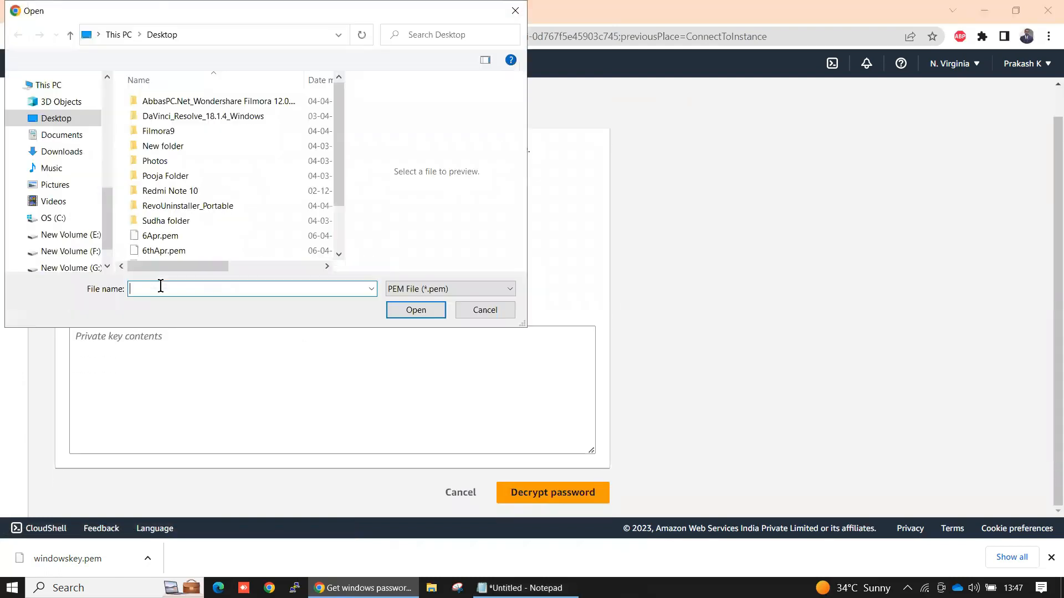
pyautogui.click(466, 309)
pyautogui.moveTo(147, 230); pyautogui.dragTo(90, 229)
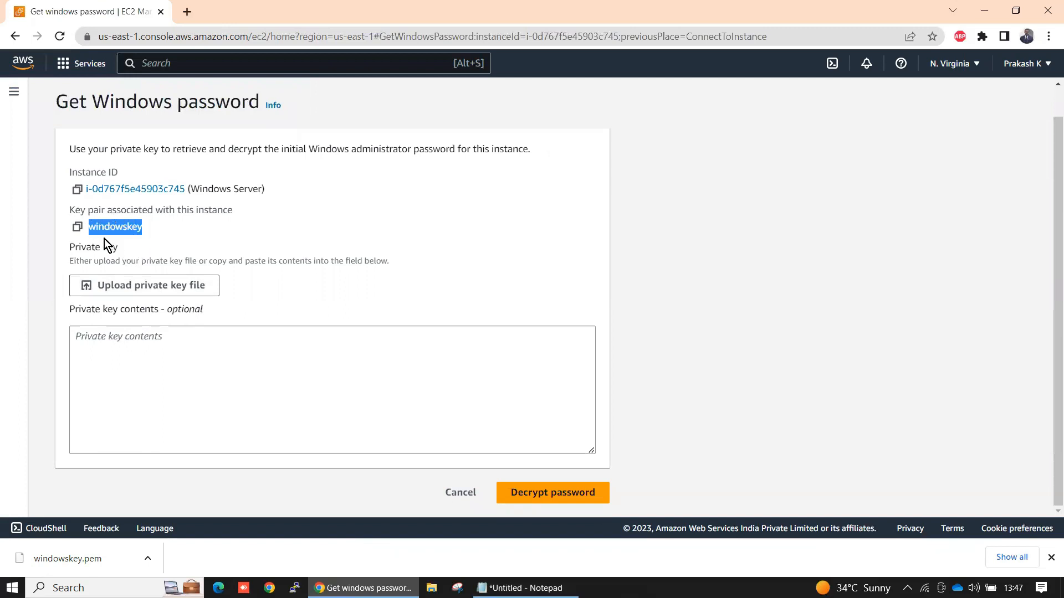
pyautogui.click(146, 231)
# Upload the private key file windowskey.pem from the YouTube folder on New Volume (G:).
pyautogui.click(145, 288)
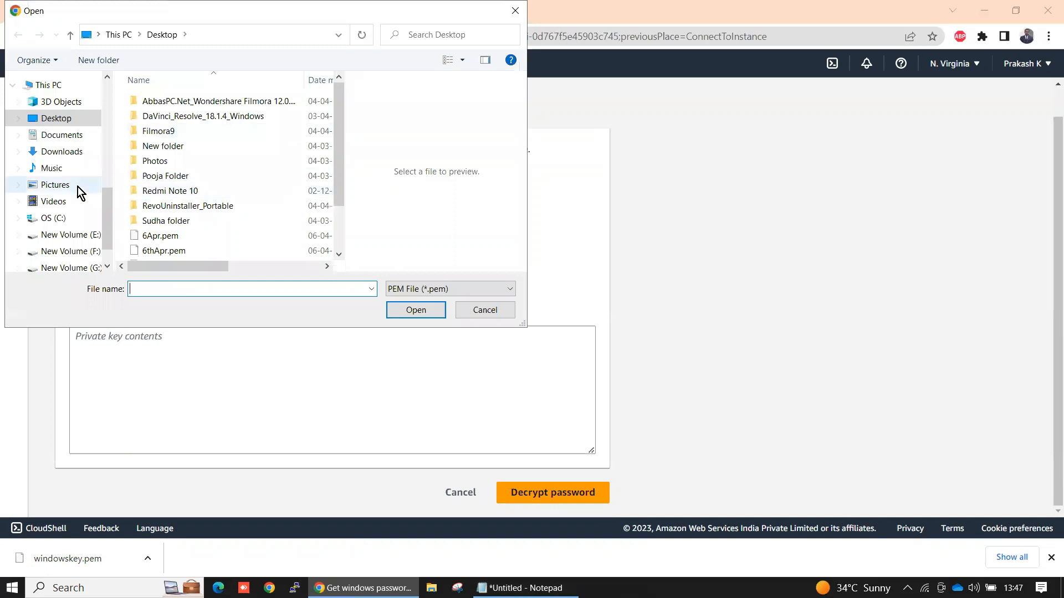
pyautogui.scroll(-1, 78, 210)
pyautogui.click(80, 232)
pyautogui.click(171, 105)
pyautogui.click(166, 118)
pyautogui.doubleClick(166, 118)
pyautogui.click(184, 106)
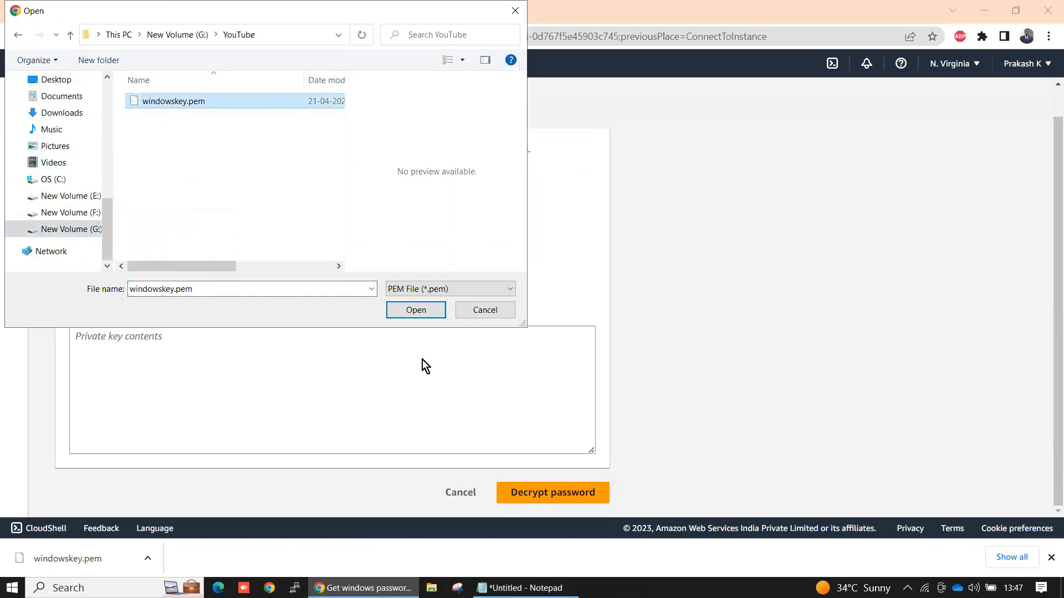
pyautogui.click(415, 310)
# Review the uploaded private key contents and decrypt the instance's Windows administrator password.
pyautogui.scroll(-5, 532, 362)
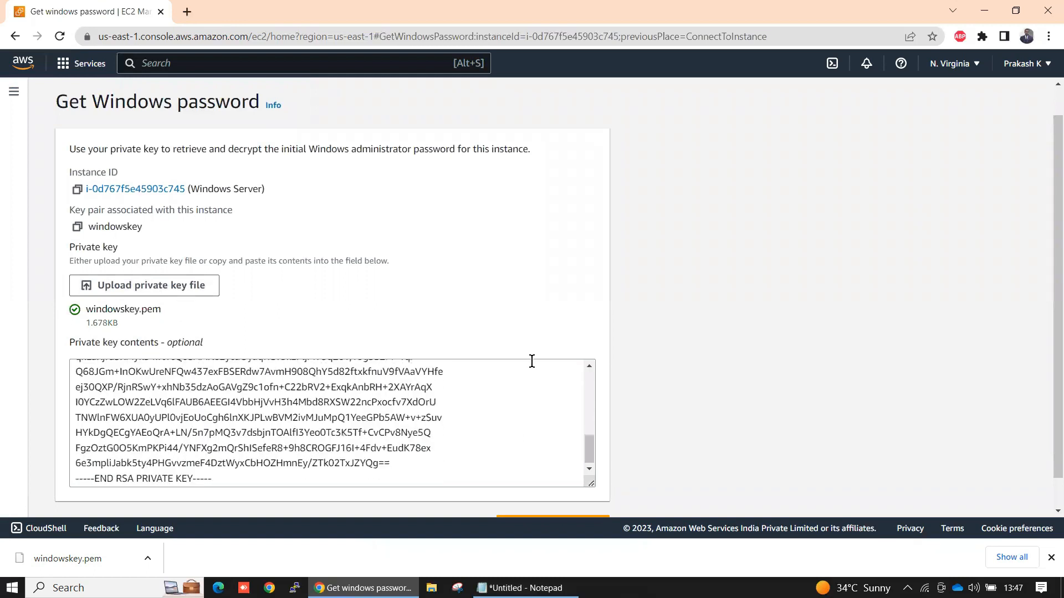
pyautogui.scroll(-1, 560, 363)
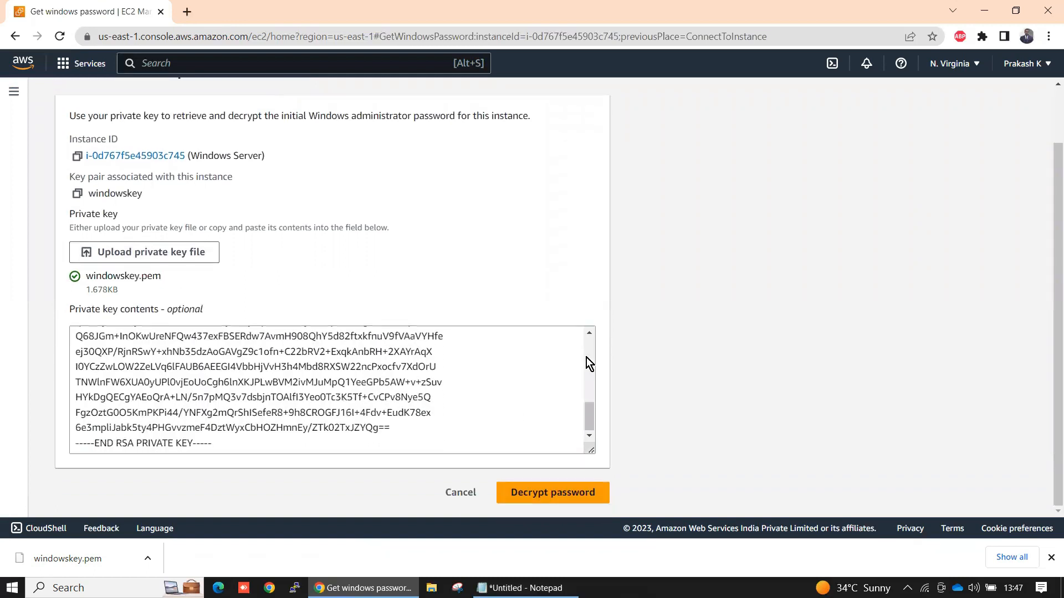
pyautogui.click(549, 497)
pyautogui.scroll(-2, 268, 470)
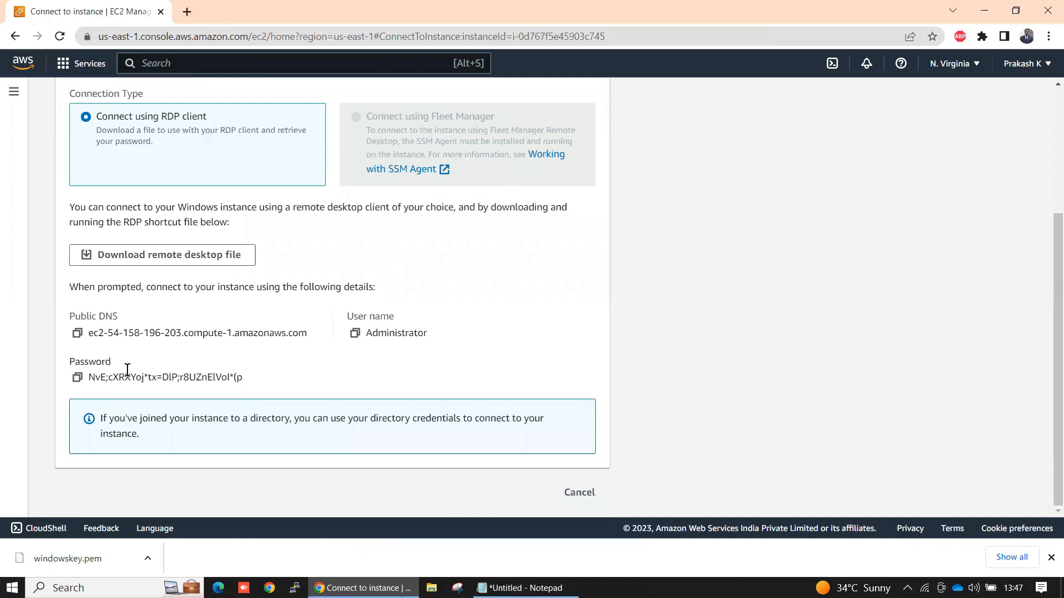
# Copy the decrypted administrator password and paste it on a new line below the user name in Notepad.
pyautogui.click(77, 379)
pyautogui.hotkey('alt', 'Tab')
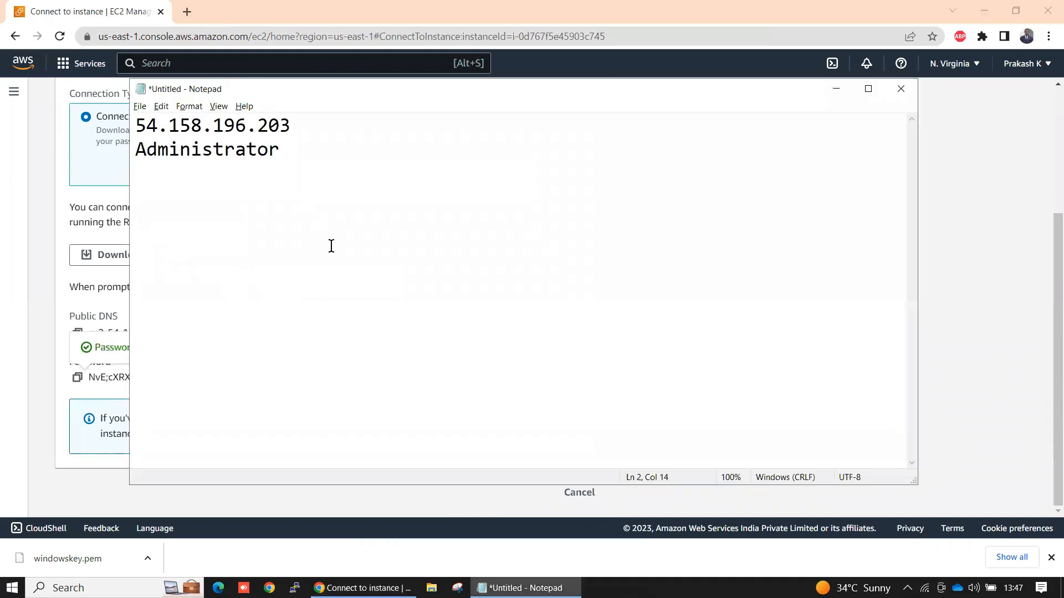
pyautogui.press('Return')
pyautogui.hotkey('ctrl', 'v')
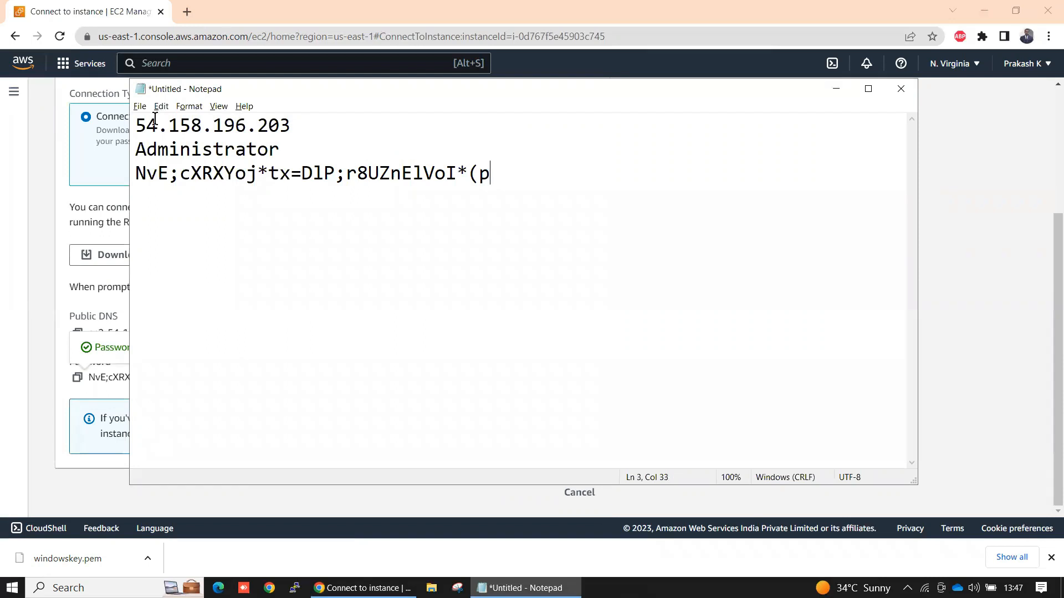
# Label the IP address line in the Notepad document with the prefix "PubIP: ".
pyautogui.click(138, 125)
pyautogui.write('PubIP')
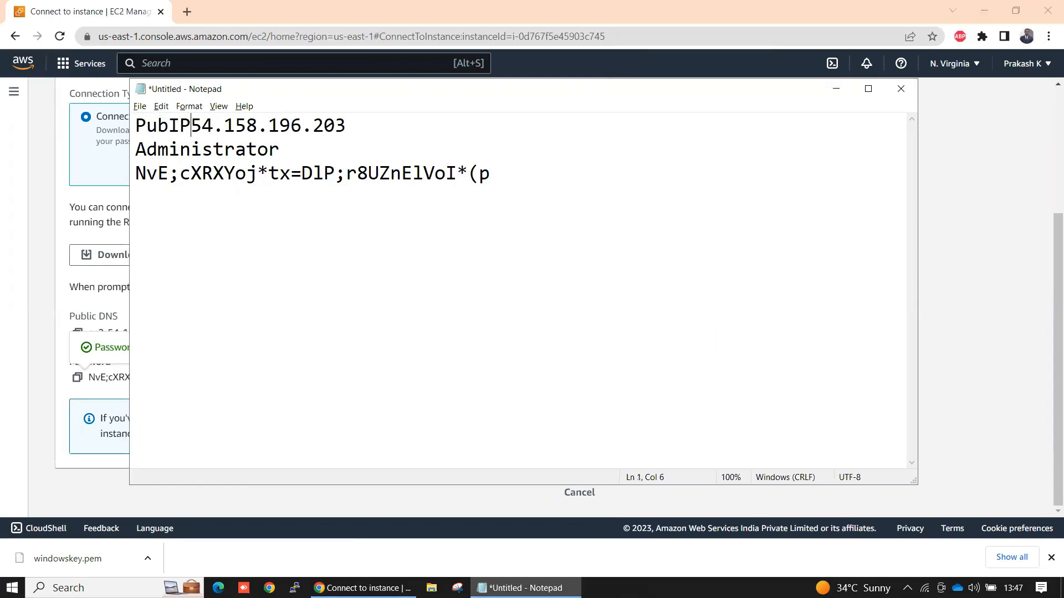
pyautogui.write(':')
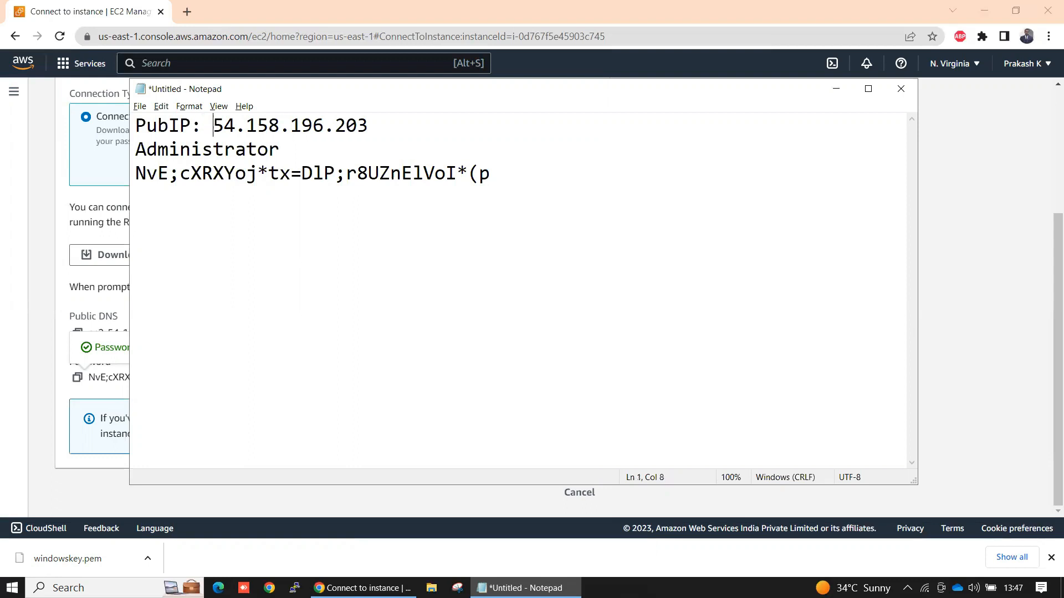
# Label the user name line in the Notepad document with the prefix "Uname: ".
pyautogui.press('Down')
pyautogui.press('Down')
pyautogui.press('Left')
pyautogui.press('Up')
pyautogui.press('Left')
pyautogui.press('Left')
pyautogui.press('Left')
pyautogui.press('Left')
pyautogui.press('Left')
pyautogui.press('Left')
pyautogui.write('Uname:')
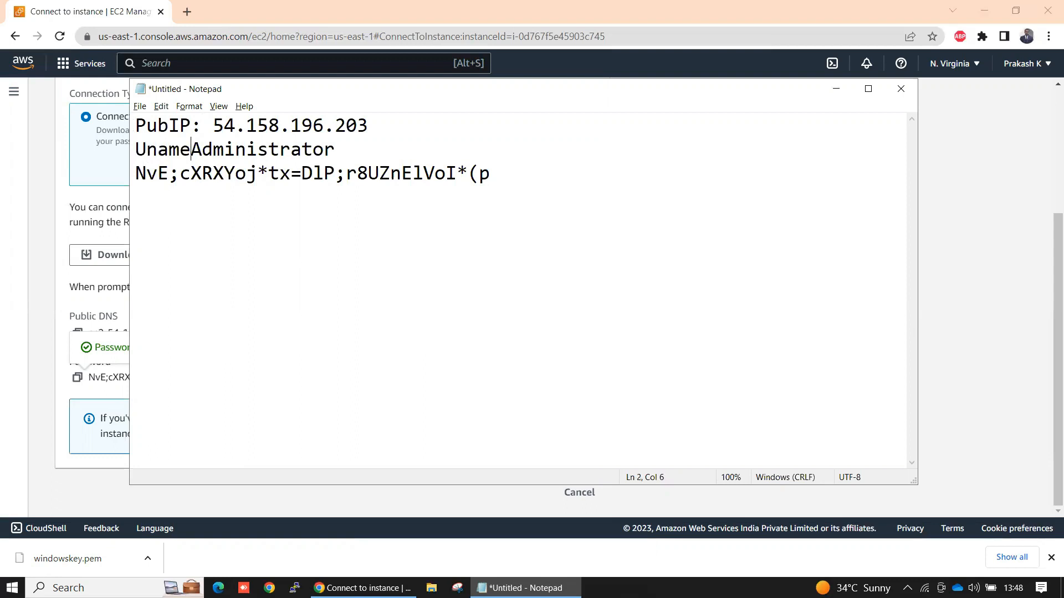
# Label the password line in the Notepad document with the prefix "Pwd: " and review the three noted lines.
pyautogui.press('Down')
pyautogui.press('Left')
pyautogui.press('Left')
pyautogui.press('Left')
pyautogui.press('Left')
pyautogui.press('Left')
pyautogui.press('Left')
pyautogui.press('Left')
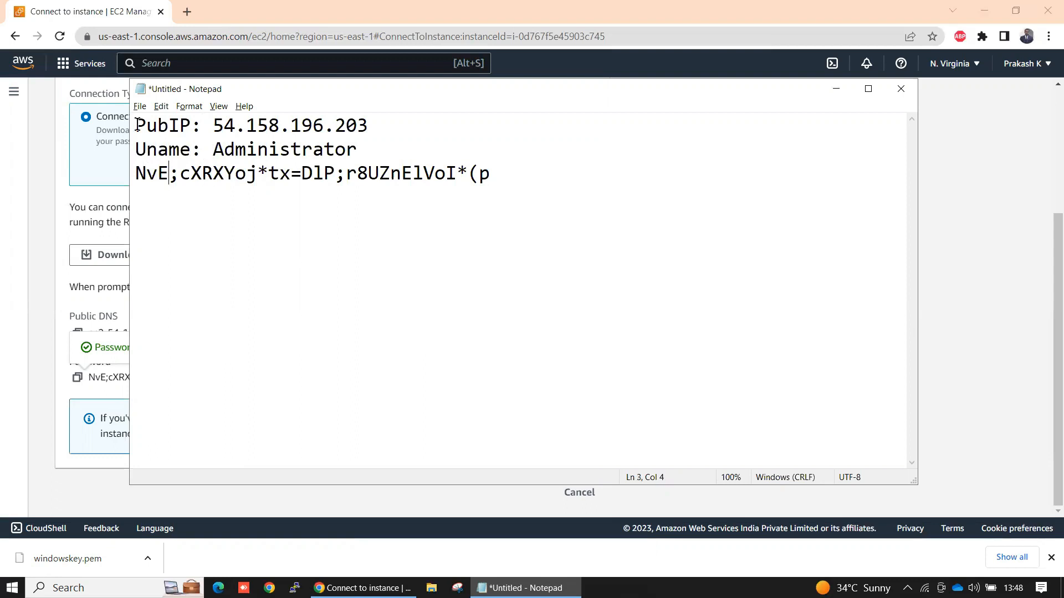
pyautogui.write('Pwd:')
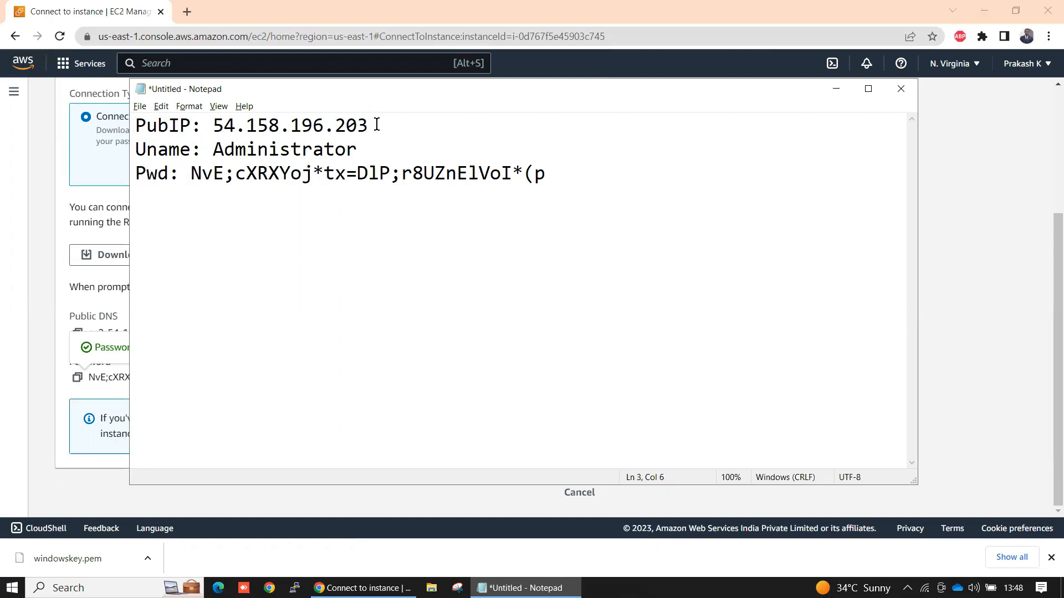
pyautogui.moveTo(579, 183); pyautogui.dragTo(132, 126)
pyautogui.click(358, 172)
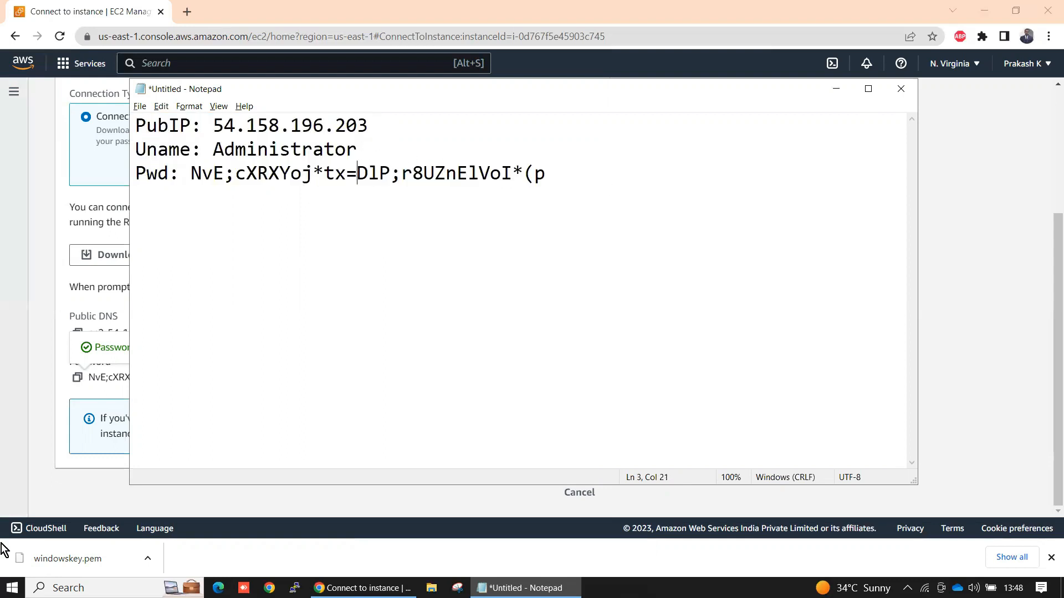
# Search Windows for "rdp" and open the Remote Desktop Connection app.
pyautogui.click(2, 595)
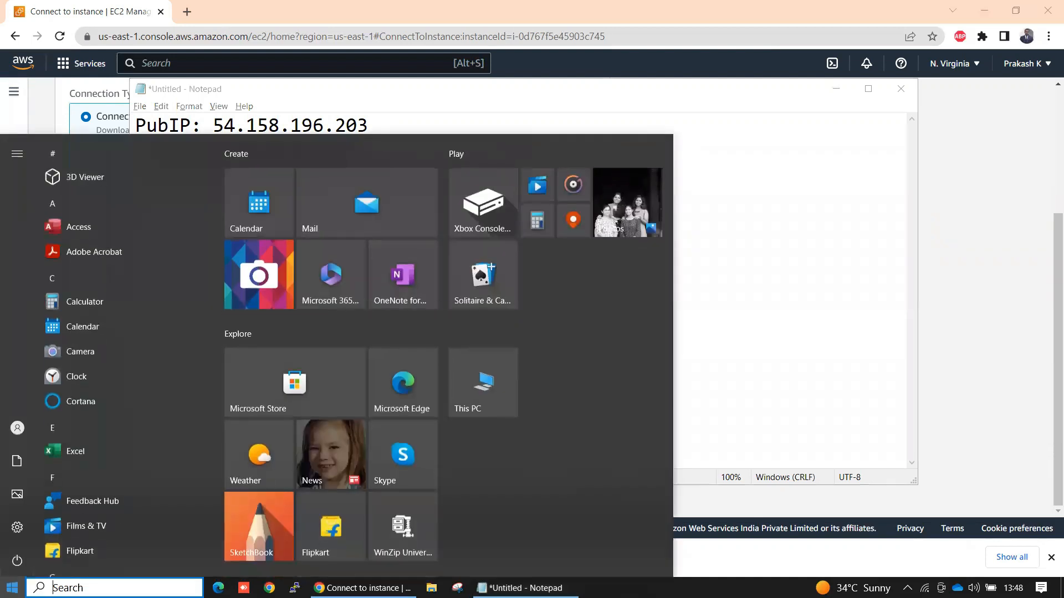
pyautogui.write('rdp')
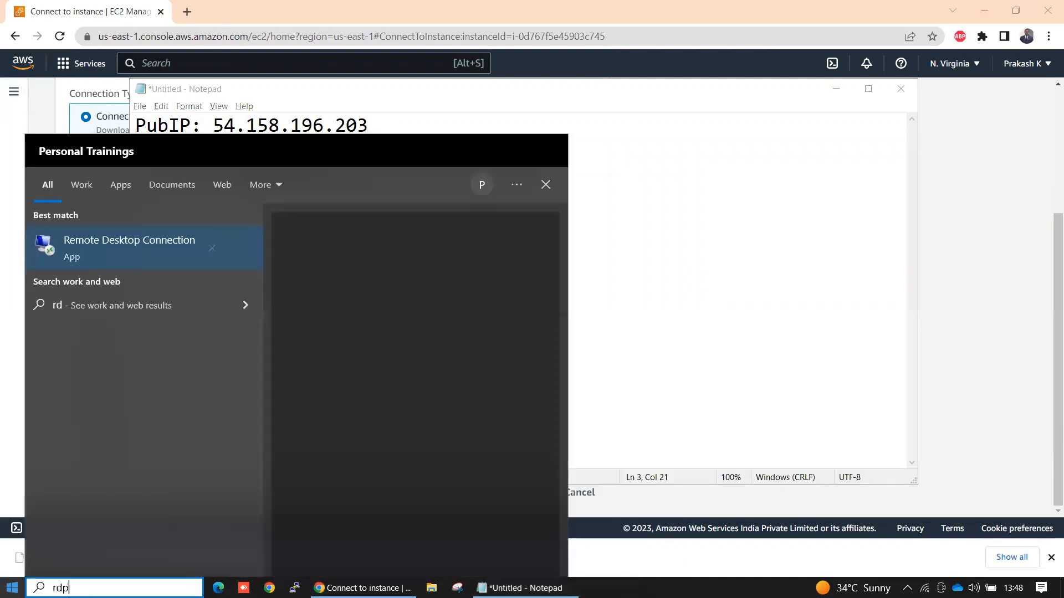
pyautogui.click(151, 247)
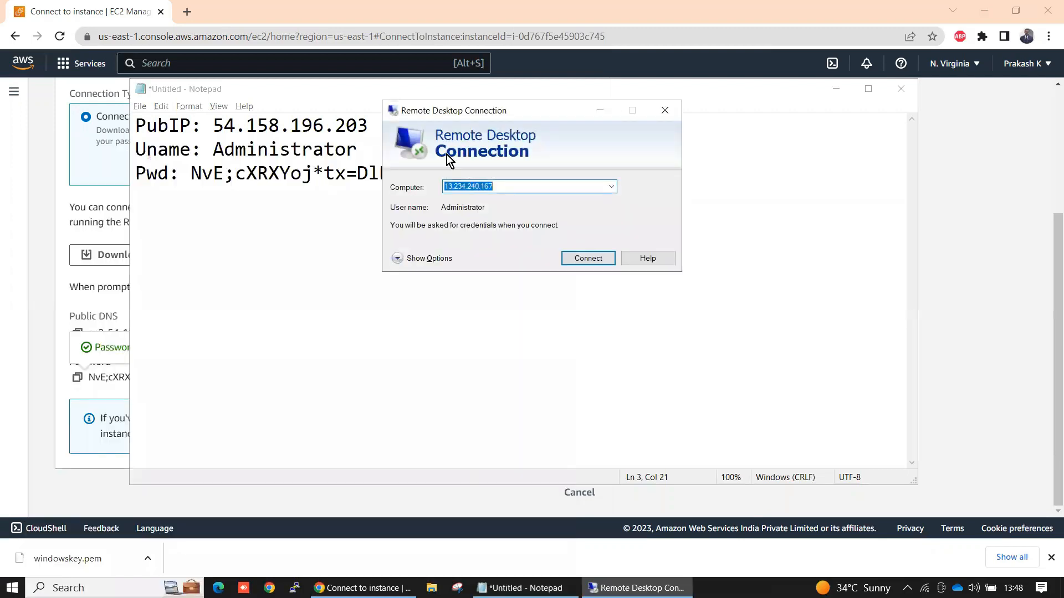
# Copy the public IP 54.158.196.203 from Notepad into the Remote Desktop computer field and start the connection.
pyautogui.click(336, 139)
pyautogui.moveTo(368, 125); pyautogui.dragTo(213, 125)
pyautogui.hotkey('ctrl', 'c')
pyautogui.hotkey('alt', 'Tab')
pyautogui.hotkey('ctrl', 'v')
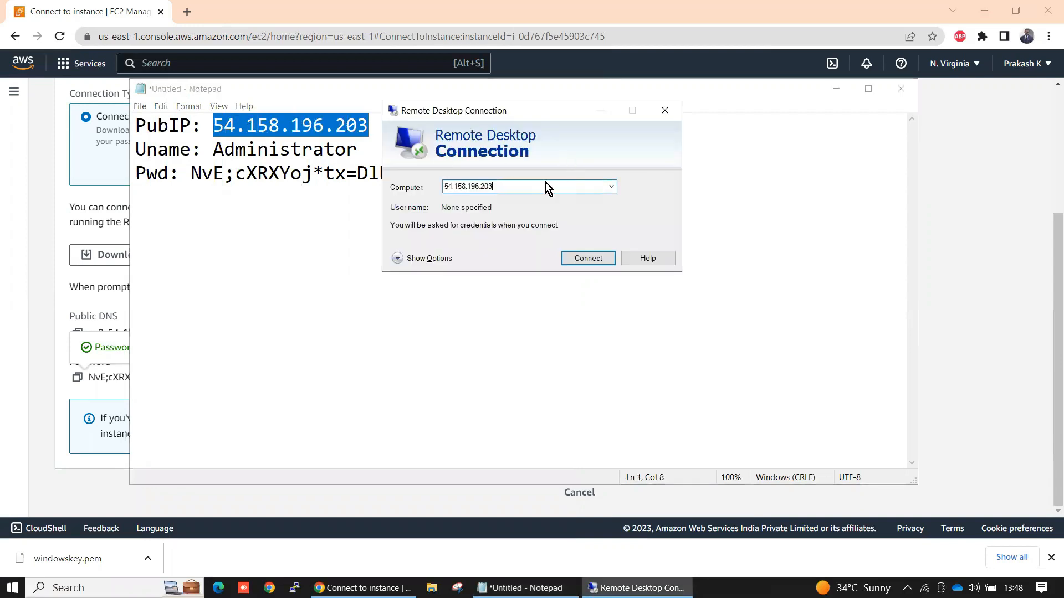
pyautogui.click(590, 259)
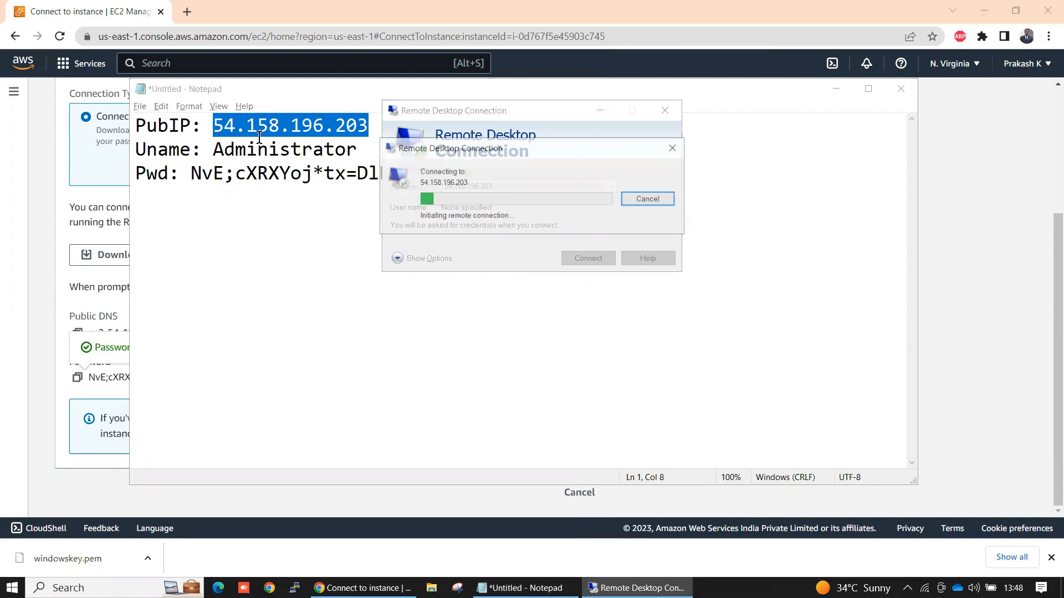
# Copy the user name Administrator from Notepad into the user name field of the remote connection's credentials prompt.
pyautogui.moveTo(214, 150); pyautogui.dragTo(368, 156)
pyautogui.hotkey('ctrl', 'c')
pyautogui.hotkey('alt', 'Tab')
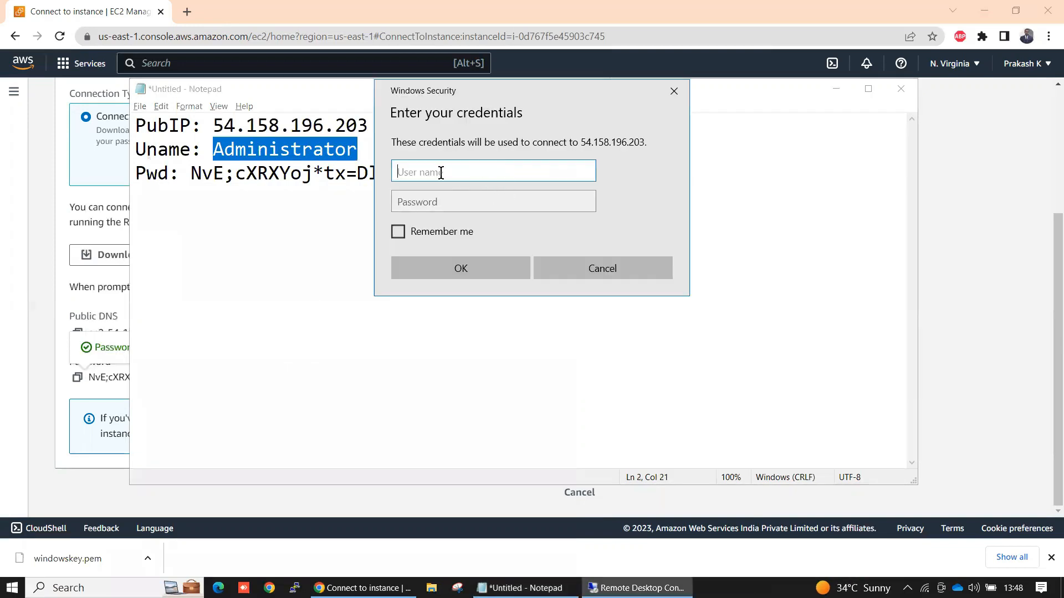
pyautogui.hotkey('ctrl', 'v')
# Copy the administrator password from Notepad into the password field of the credentials prompt and submit the credentials.
pyautogui.click(246, 176)
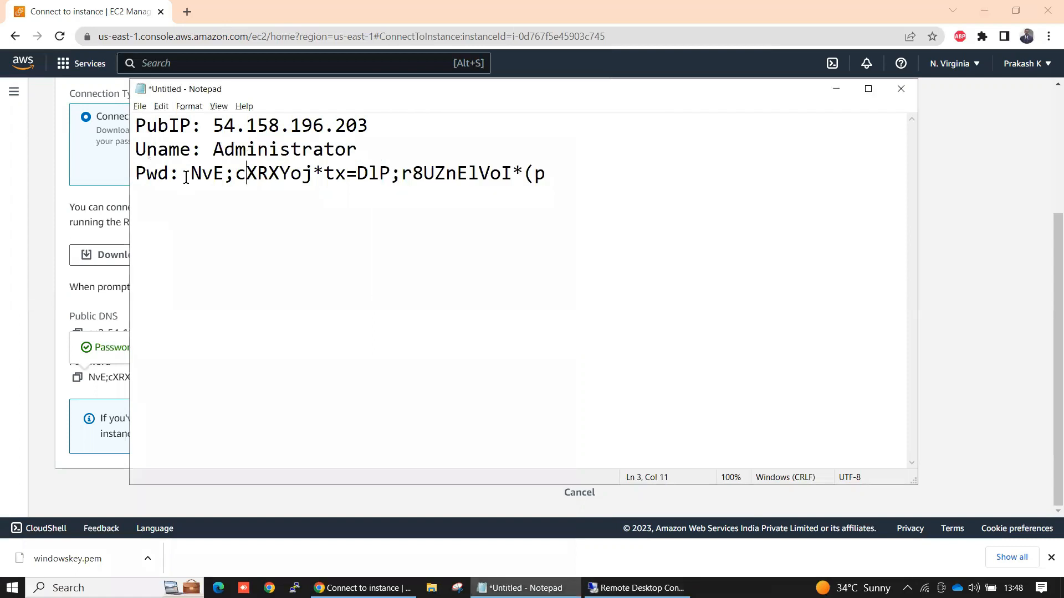
pyautogui.moveTo(190, 175); pyautogui.dragTo(551, 175)
pyautogui.hotkey('ctrl', 'c')
pyautogui.hotkey('alt', 'Tab')
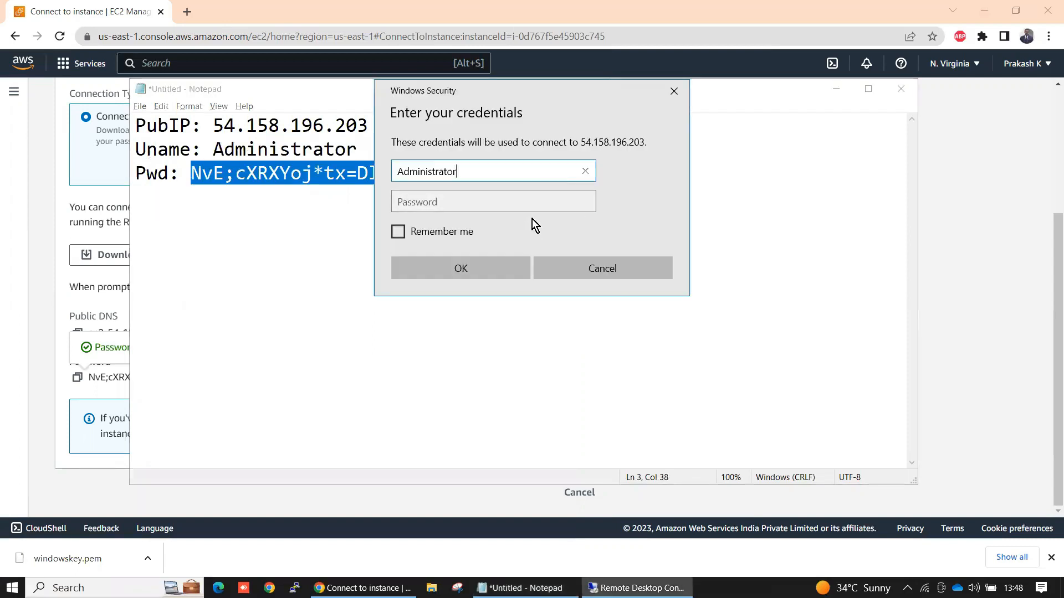
pyautogui.click(532, 201)
pyautogui.hotkey('ctrl', 'v')
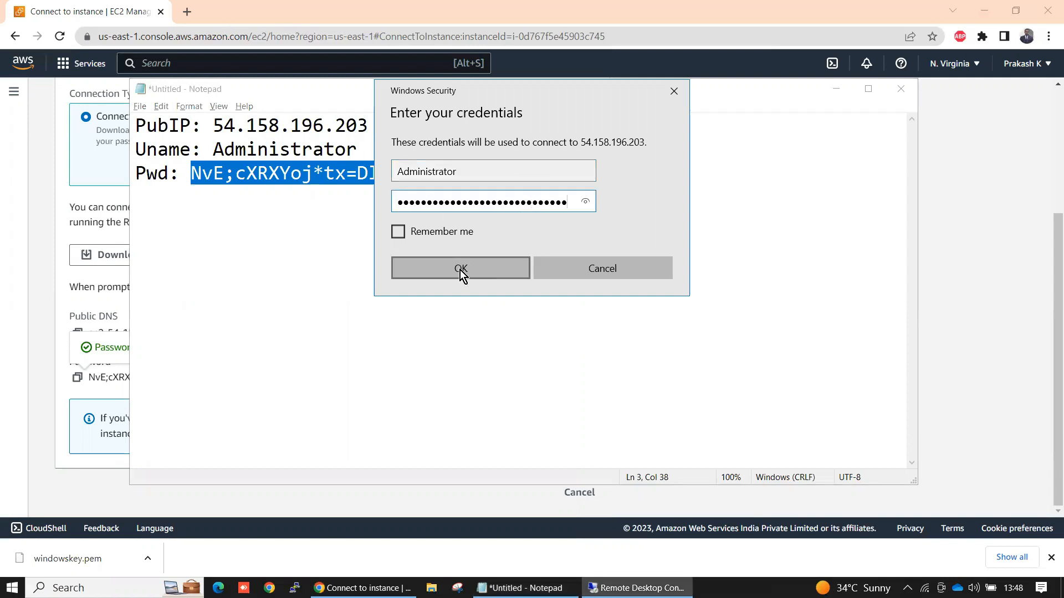
pyautogui.click(460, 270)
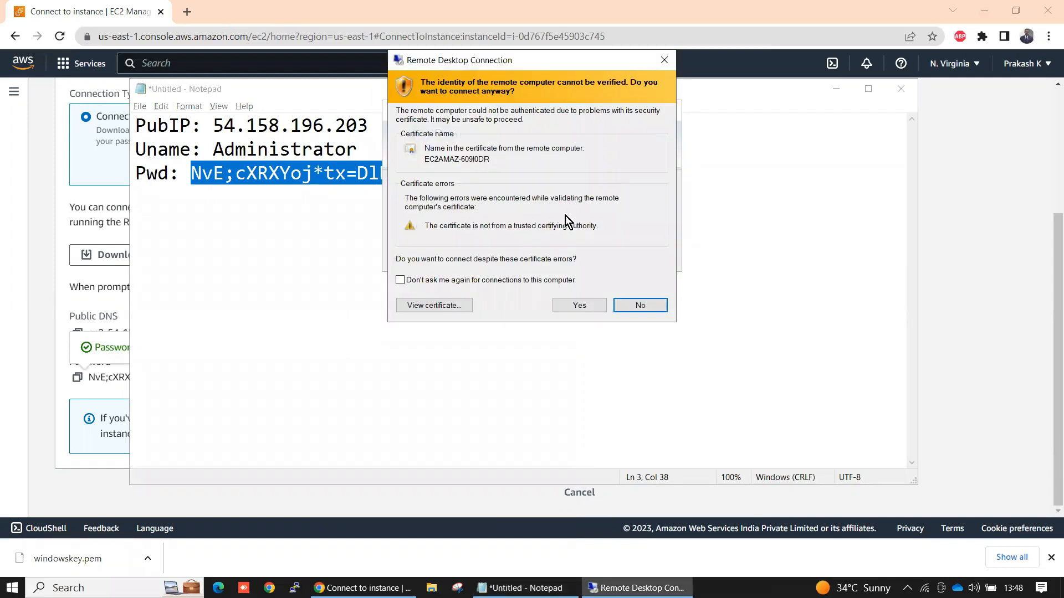
# Accept connecting despite the untrusted certificate and maximize the remote desktop session window.
pyautogui.click(576, 305)
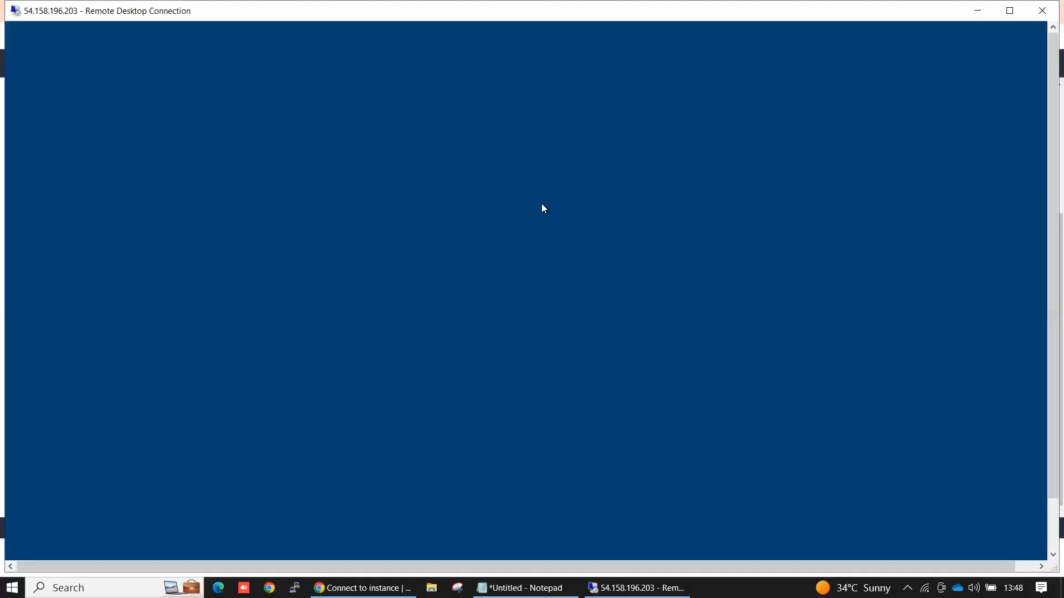
pyautogui.click(1010, 10)
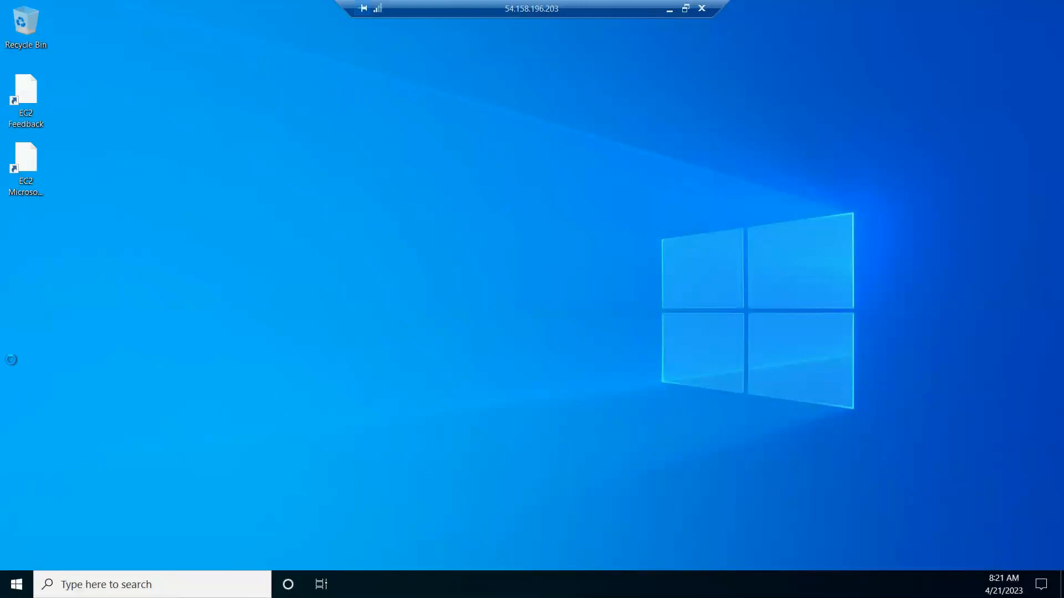
# Refresh the remote server's desktop, select the EC2 Microsoft Windows Guide shortcut, and open the desktop's context options.
pyautogui.rightClick(346, 347)
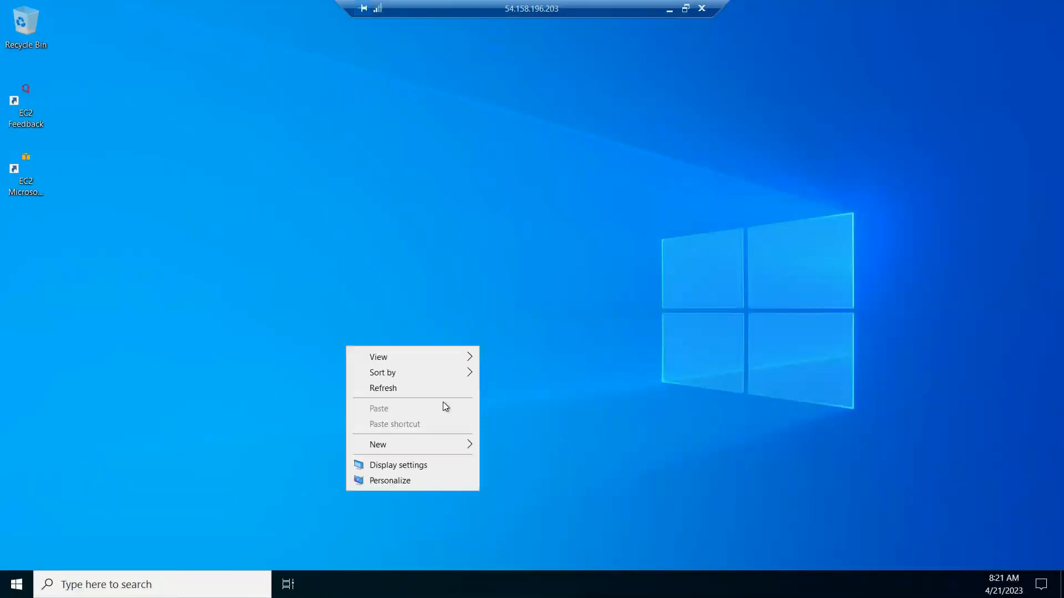
pyautogui.click(406, 391)
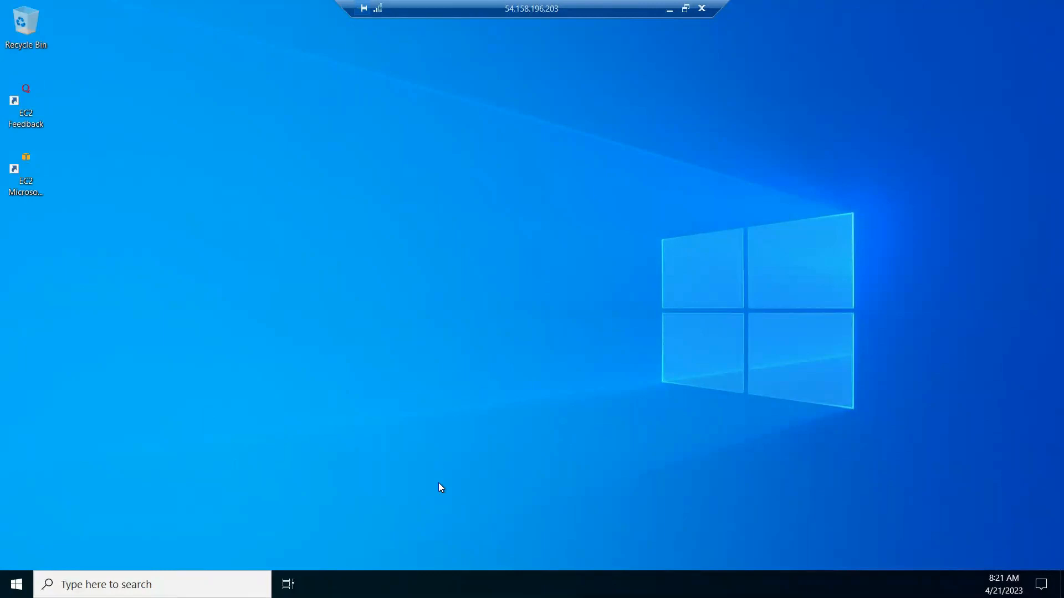
pyautogui.click(27, 161)
pyautogui.click(25, 183)
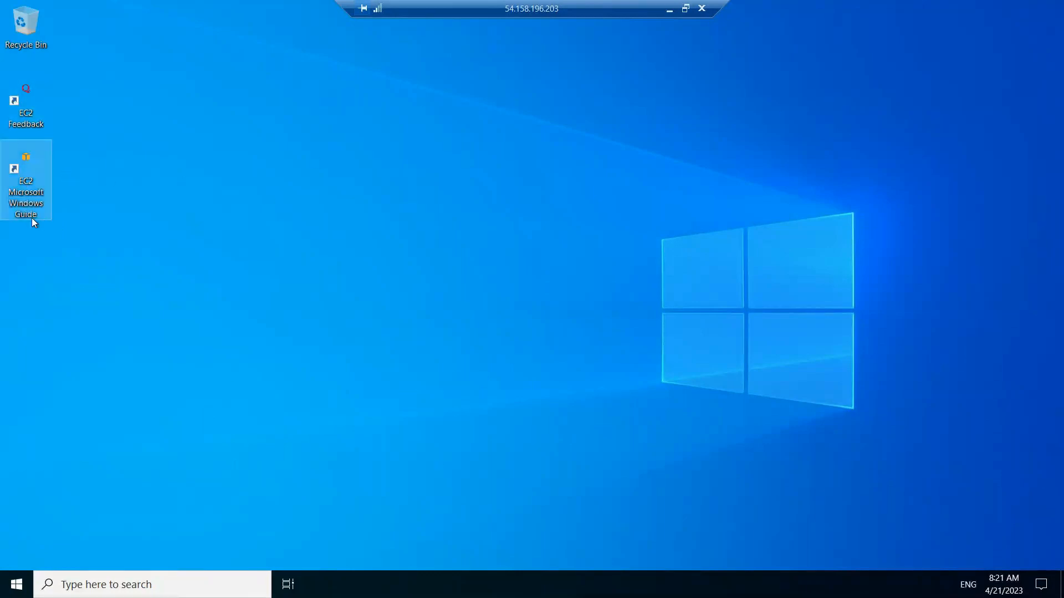
pyautogui.rightClick(422, 216)
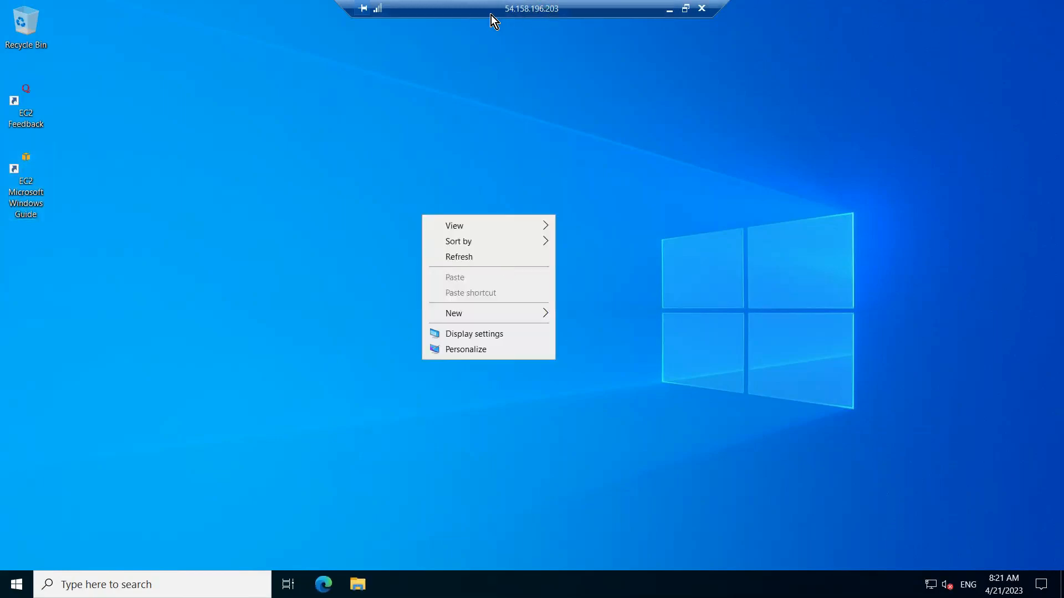
# Refresh the remote server's desktop and check the instance details area of its wallpaper.
pyautogui.click(497, 257)
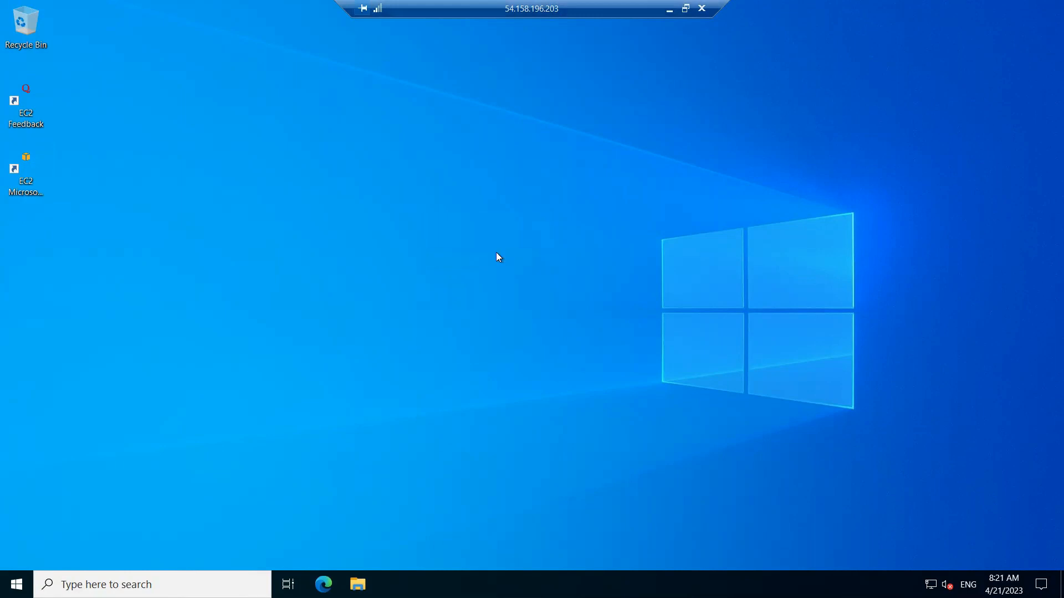
pyautogui.moveTo(823, 40); pyautogui.dragTo(1019, 190)
pyautogui.moveTo(1043, 233)
pyautogui.mouseDown()
pyautogui.moveTo(1053, 232)
pyautogui.moveTo(1043, 230)
pyautogui.mouseUp()
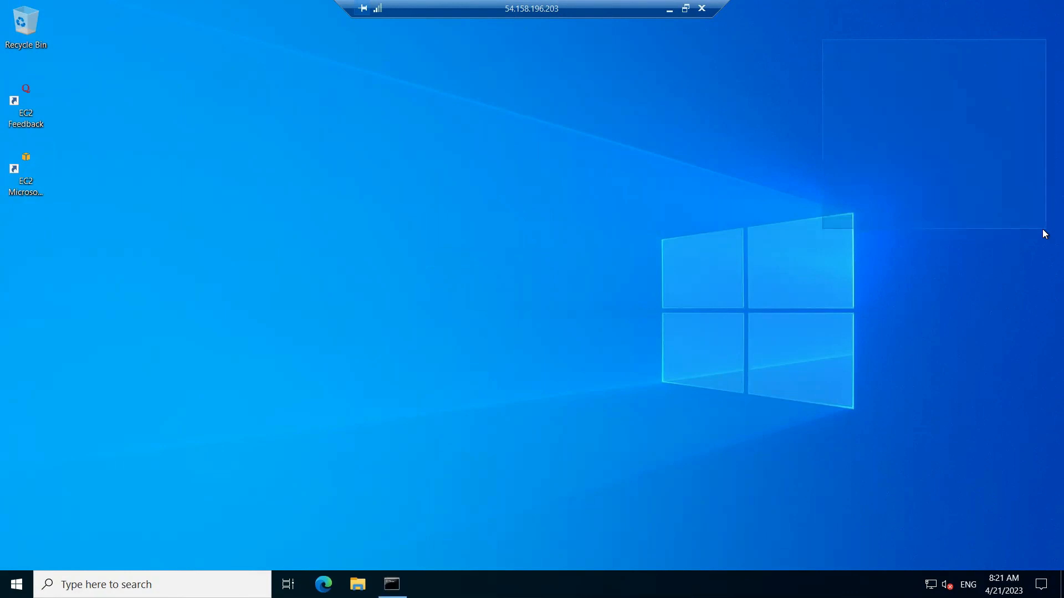
pyautogui.moveTo(1043, 229); pyautogui.dragTo(1043, 230)
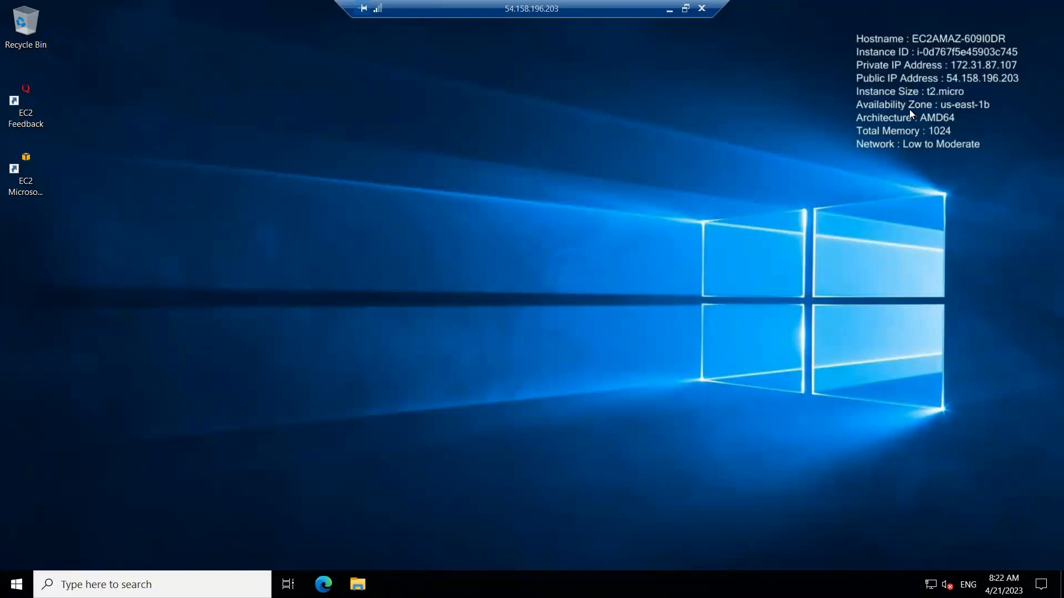
# Reduce the remote session to a window and compare the AWS console's region with the instance details on the server's desktop.
pyautogui.click(685, 8)
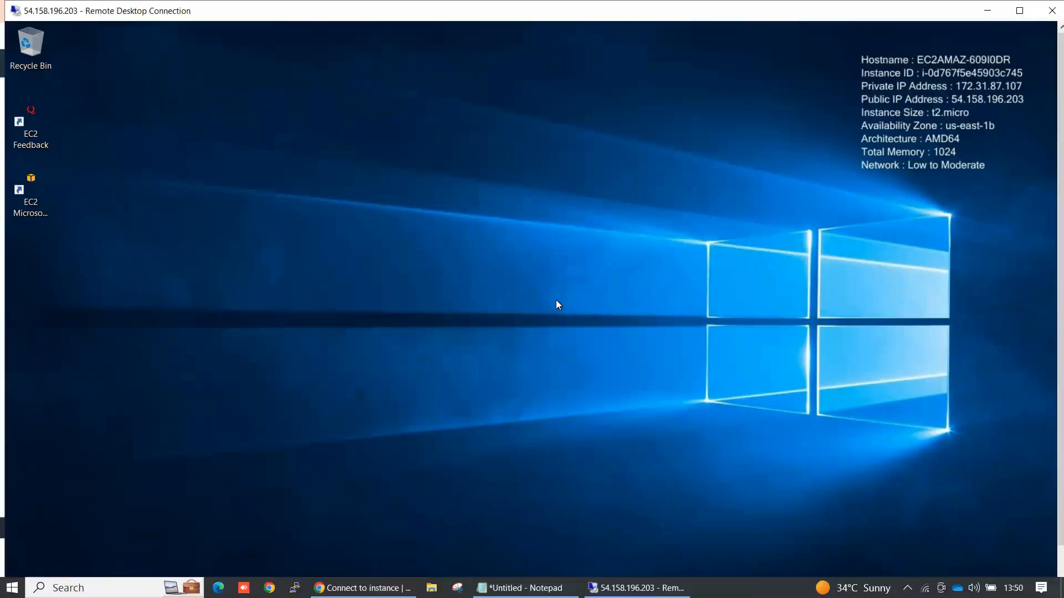
pyautogui.click(361, 588)
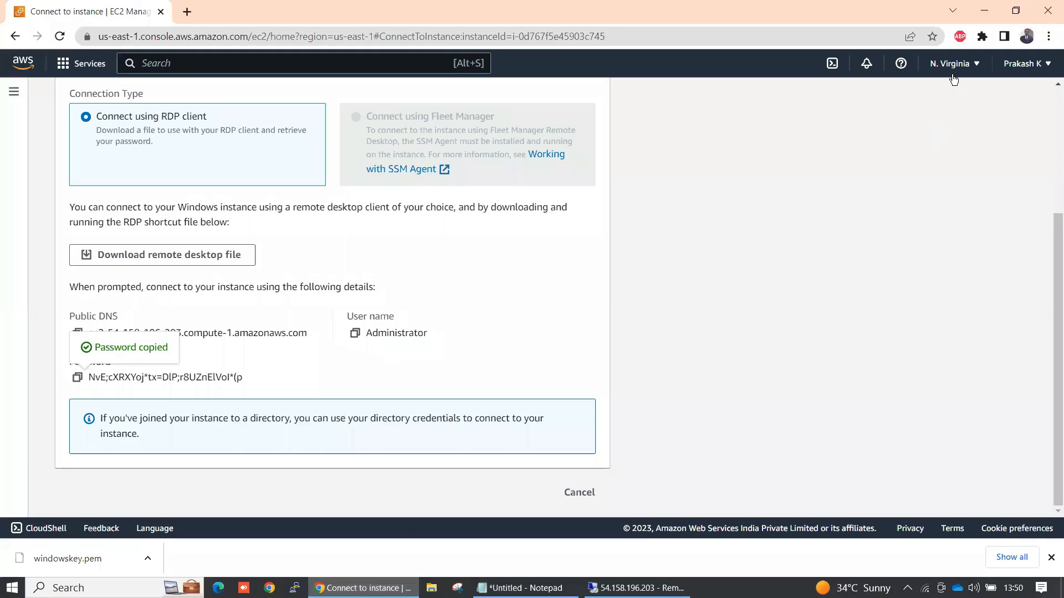
pyautogui.click(953, 65)
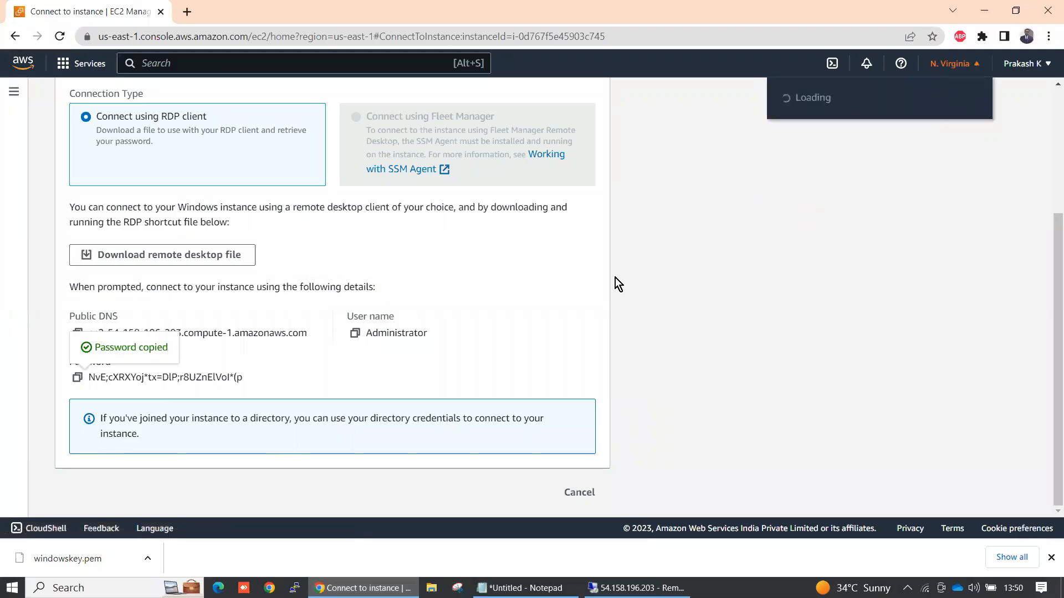
pyautogui.click(713, 267)
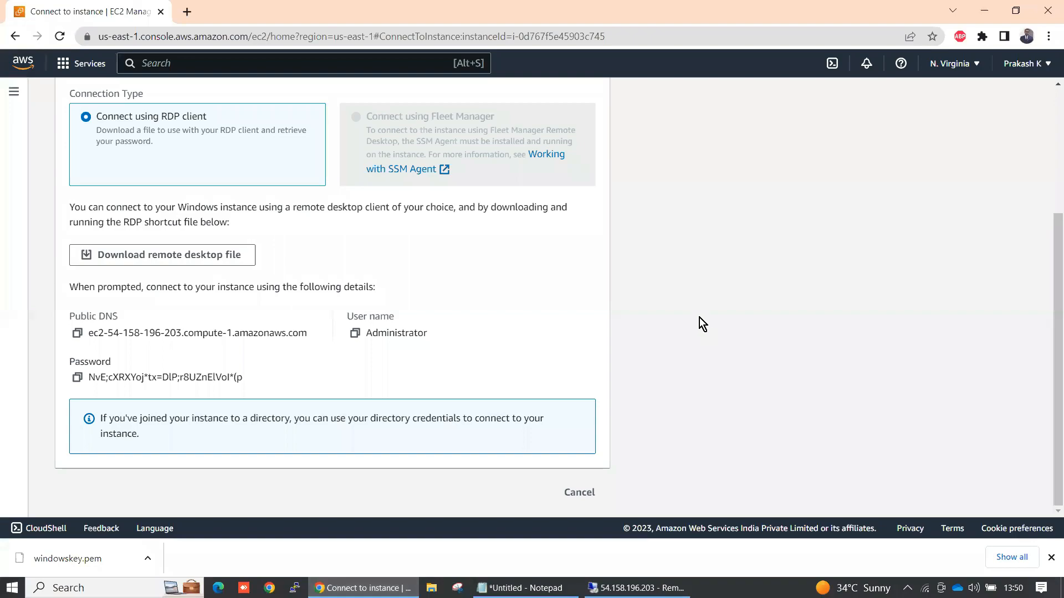
pyautogui.hotkey('alt', 'Tab')
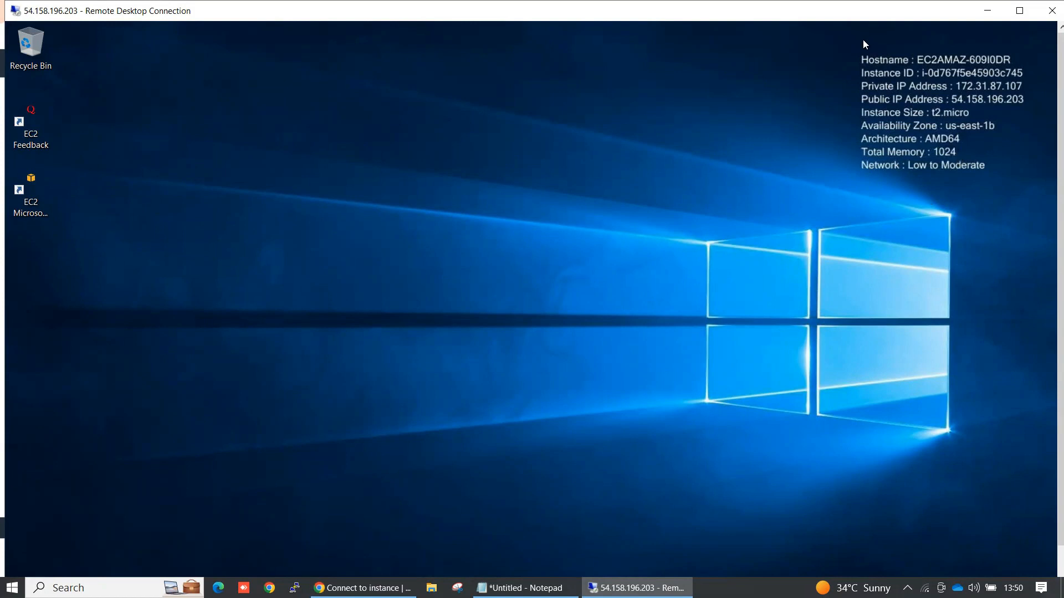
pyautogui.moveTo(851, 46); pyautogui.dragTo(1038, 181)
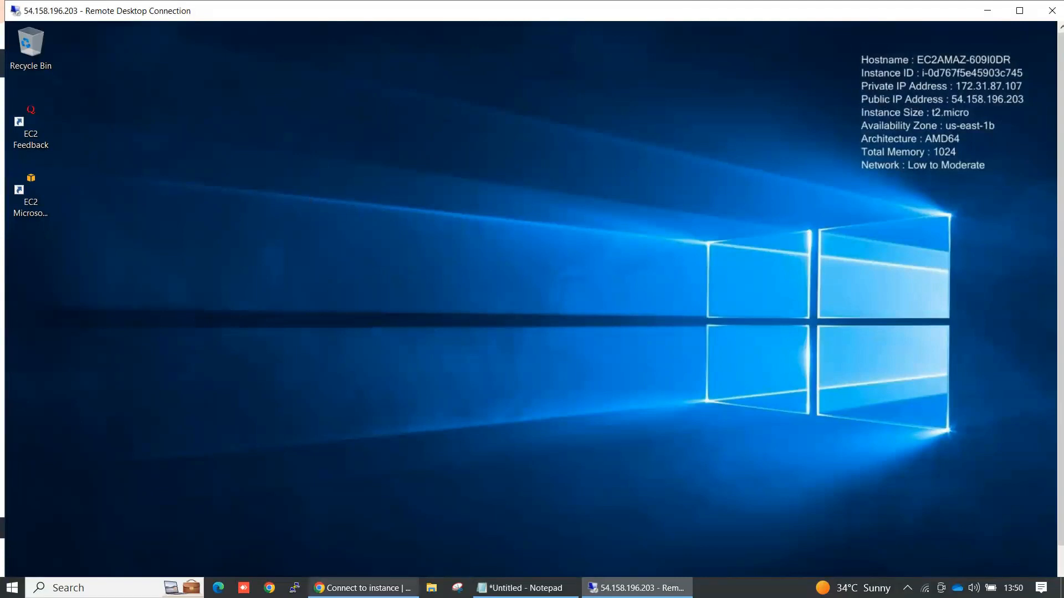
# Open This PC in the remote server's File Explorer, check the capacity of Local Disk (C:), and close the window.
pyautogui.moveTo(1060, 529); pyautogui.dragTo(1057, 566)
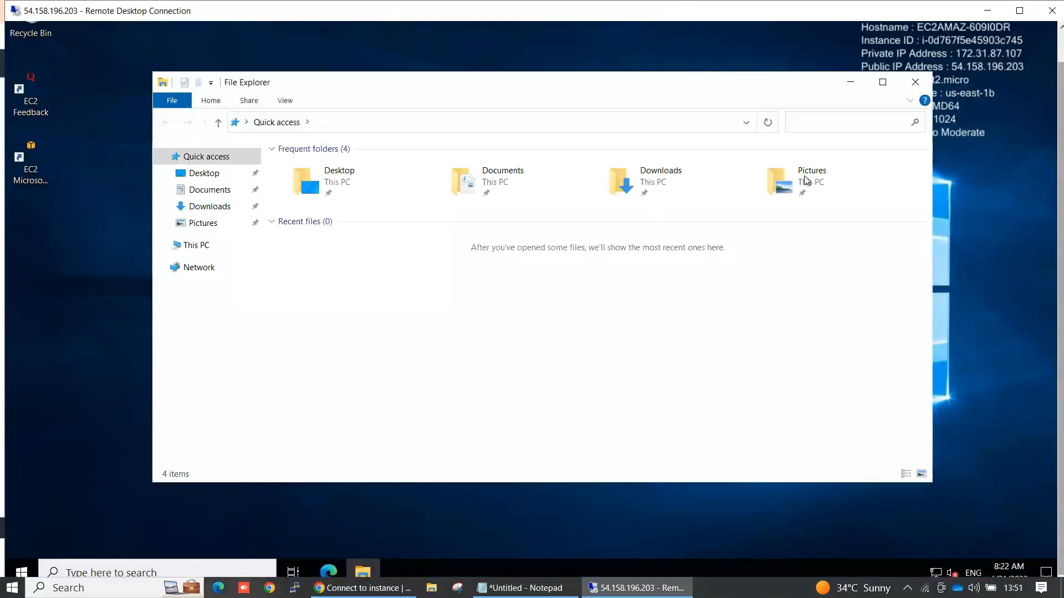
pyautogui.click(197, 245)
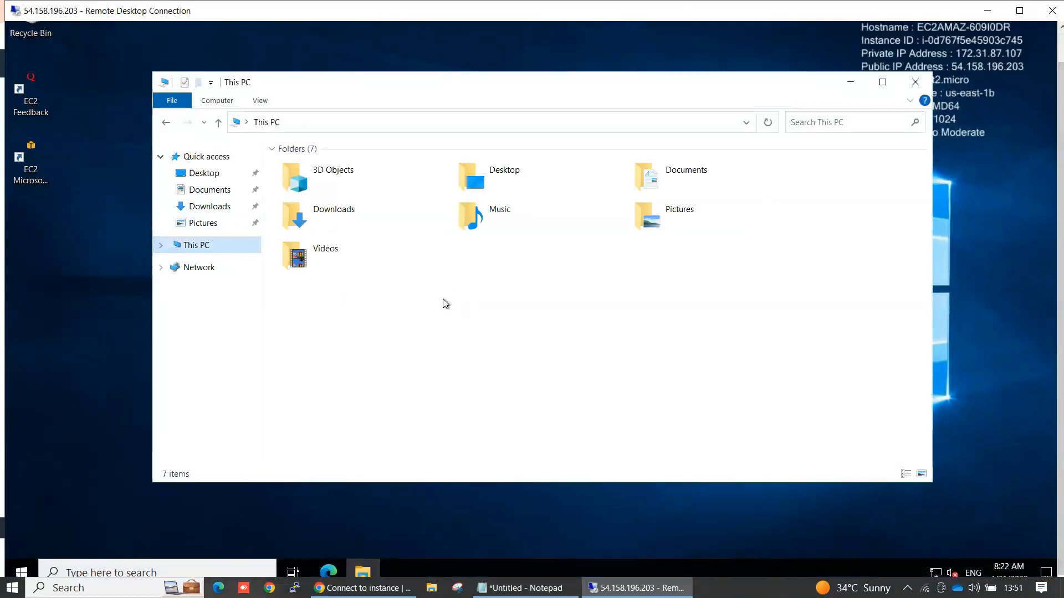
pyautogui.click(374, 322)
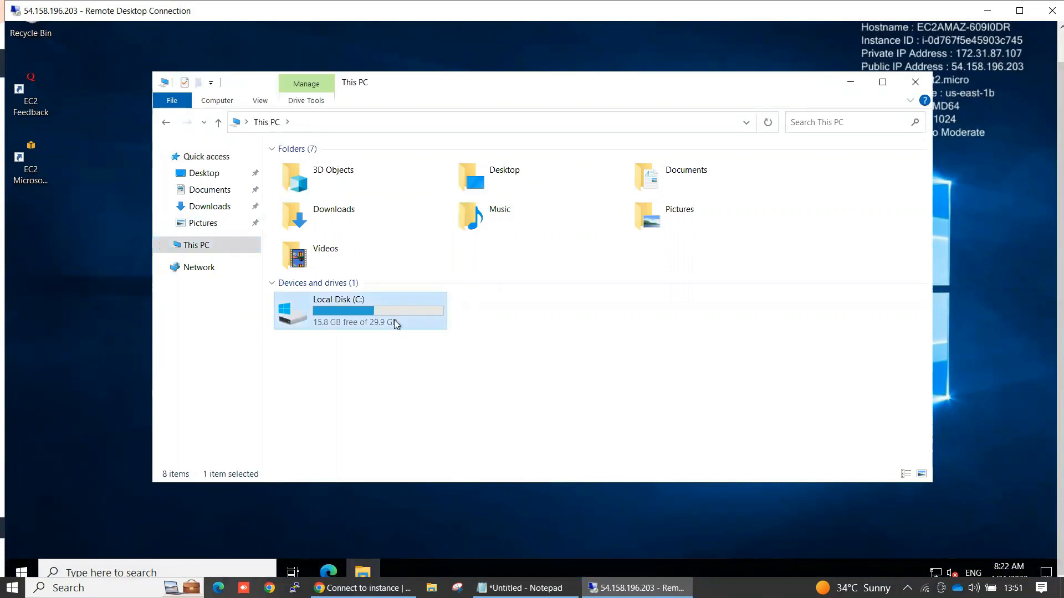
pyautogui.rightClick(534, 344)
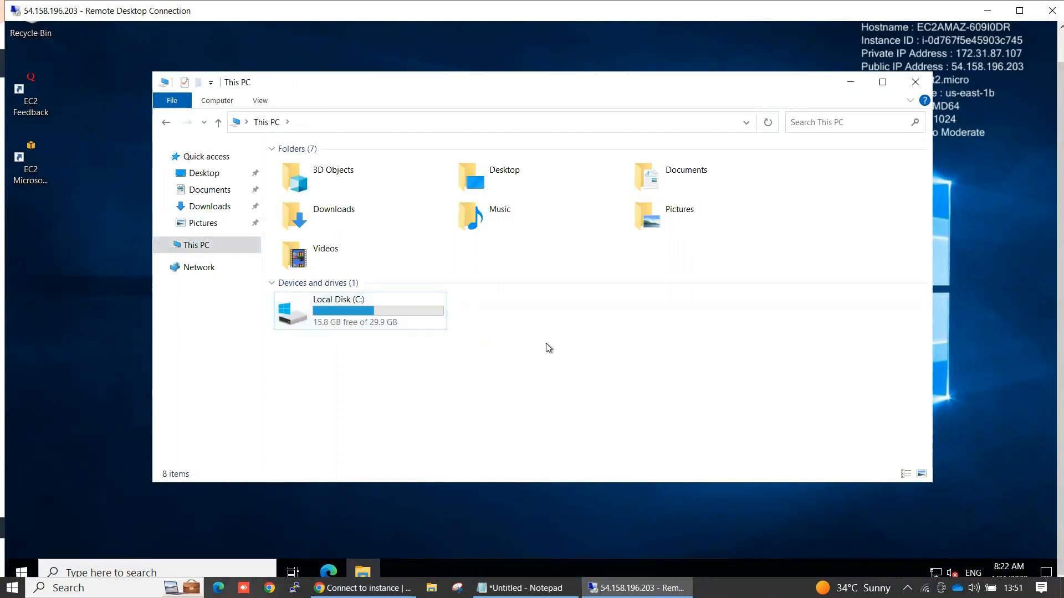
pyautogui.click(584, 402)
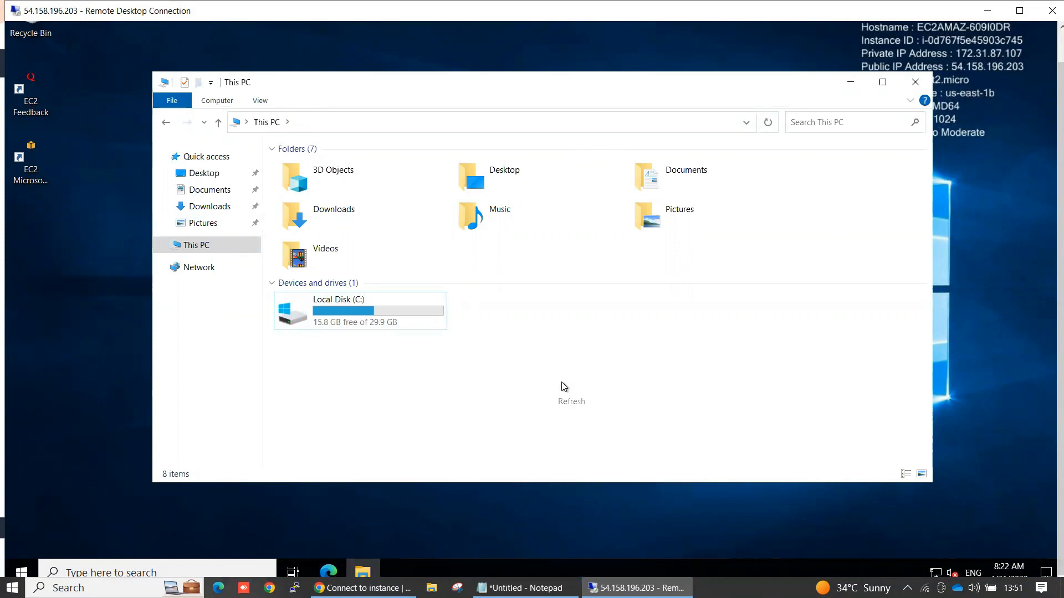
pyautogui.click(371, 309)
pyautogui.rightClick(515, 334)
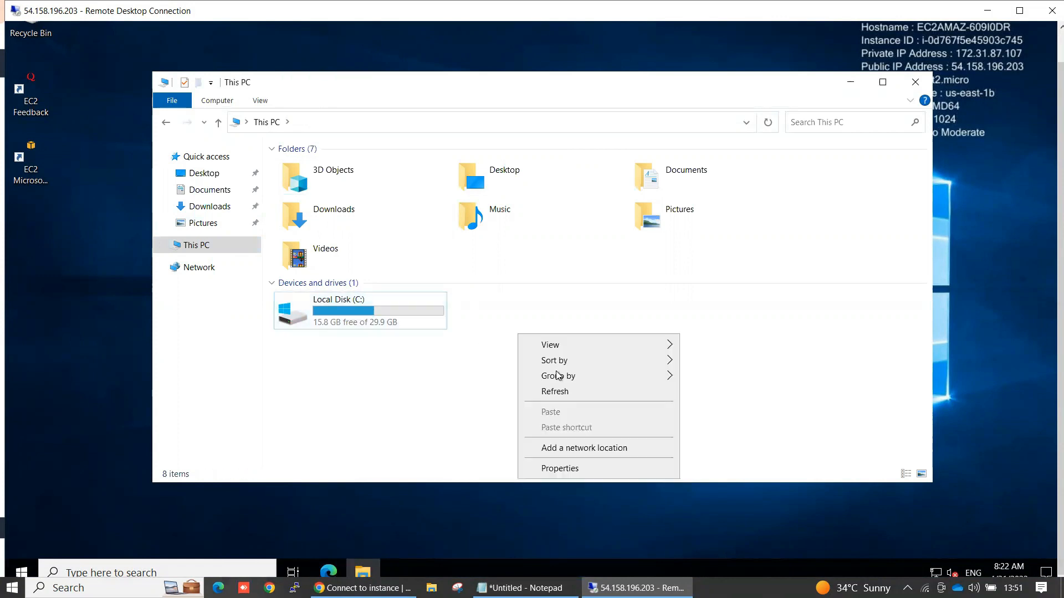
pyautogui.click(571, 396)
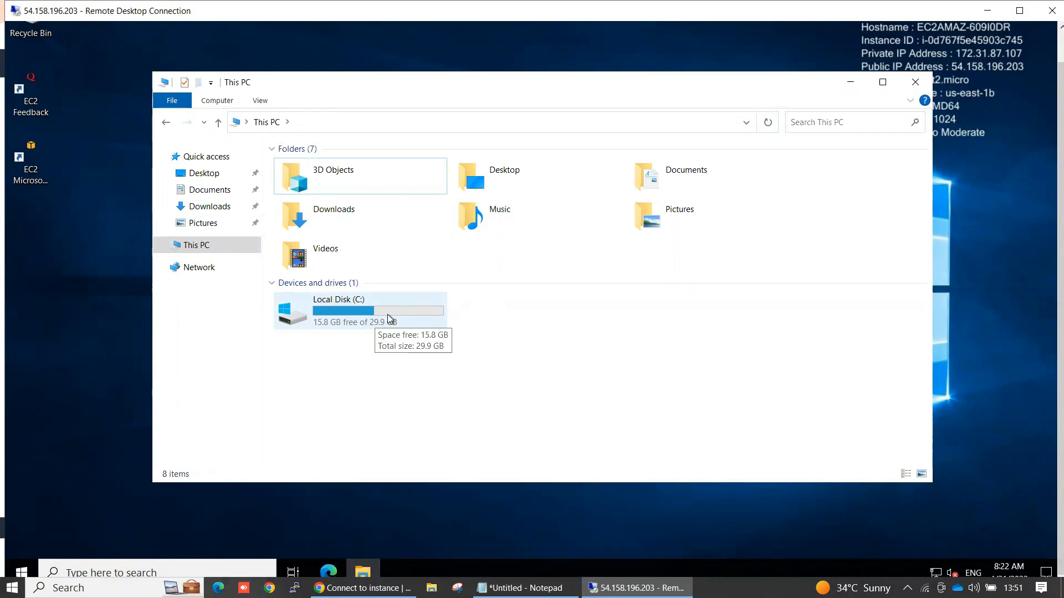
pyautogui.click(915, 83)
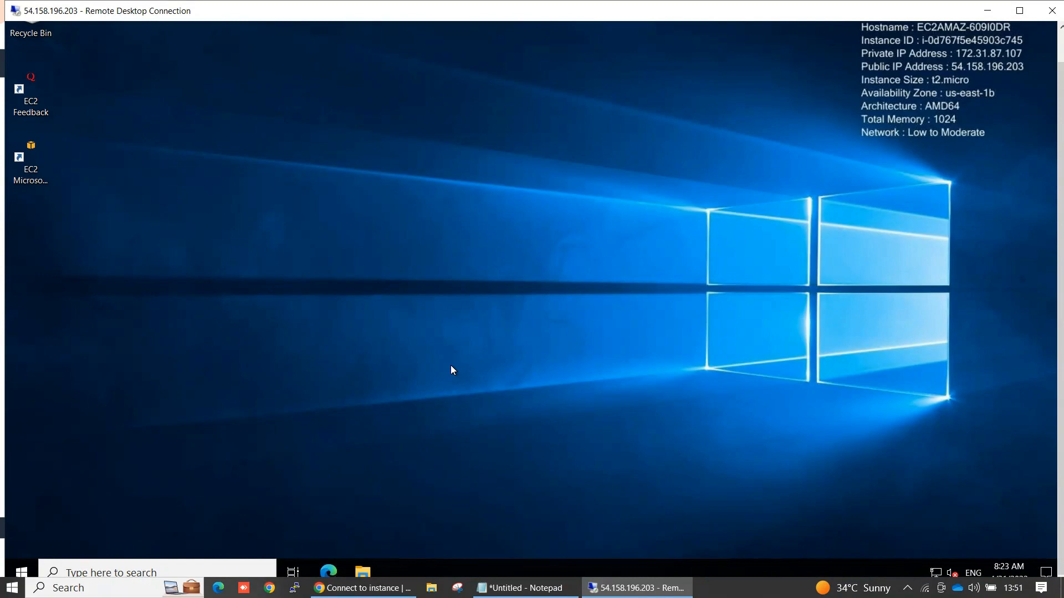
# Switch to the EC2 console in Chrome and terminate the Windows Server instance from the instances list.
pyautogui.click(363, 588)
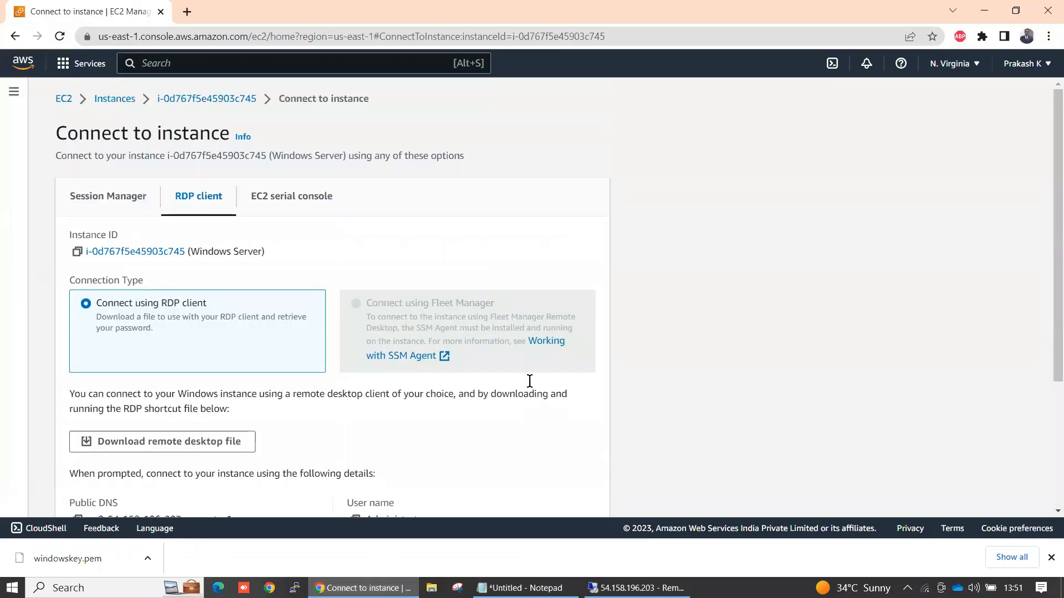
pyautogui.click(115, 99)
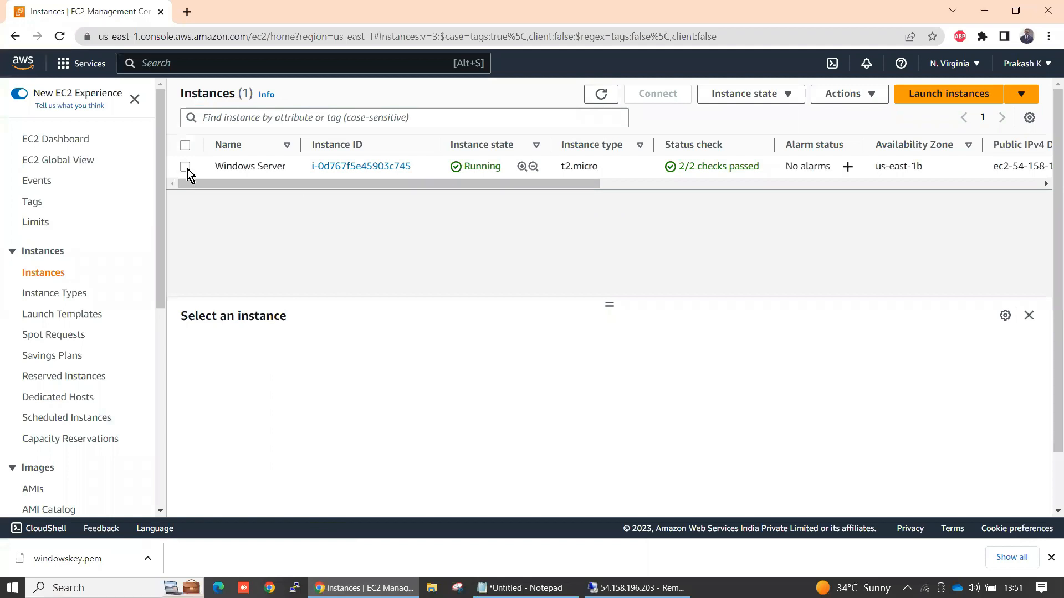
pyautogui.click(185, 167)
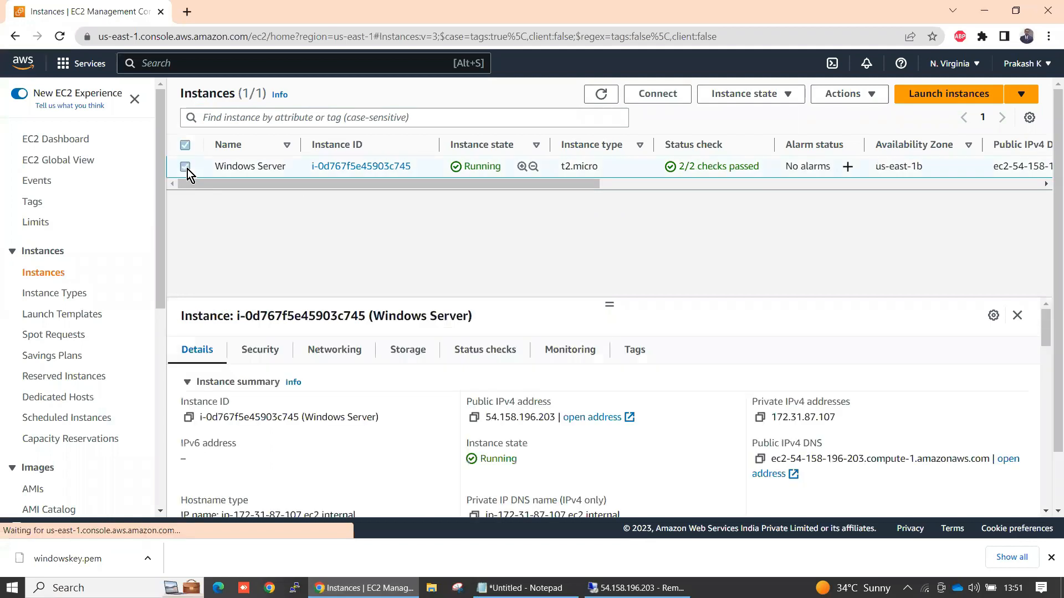
pyautogui.click(777, 92)
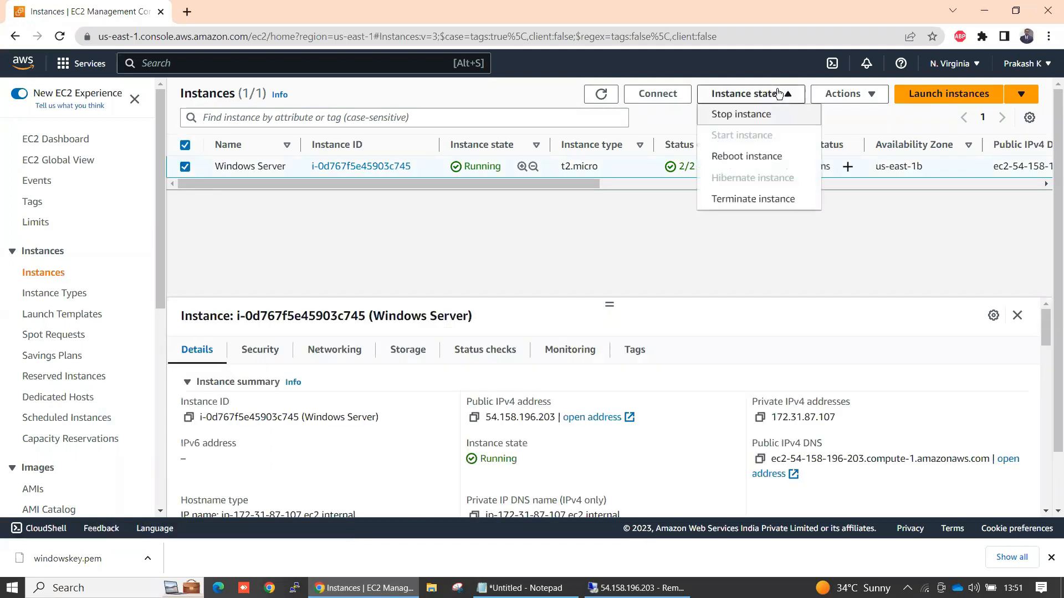
pyautogui.click(743, 199)
pyautogui.click(766, 403)
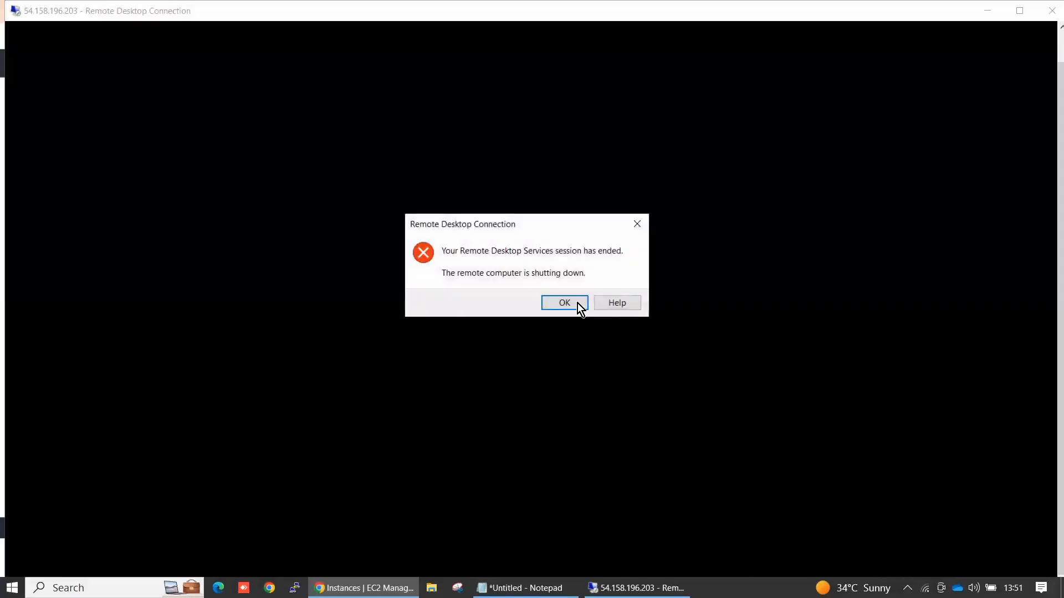
# Dismiss the ended-session notice and close Remote Desktop Connection.
pyautogui.click(577, 303)
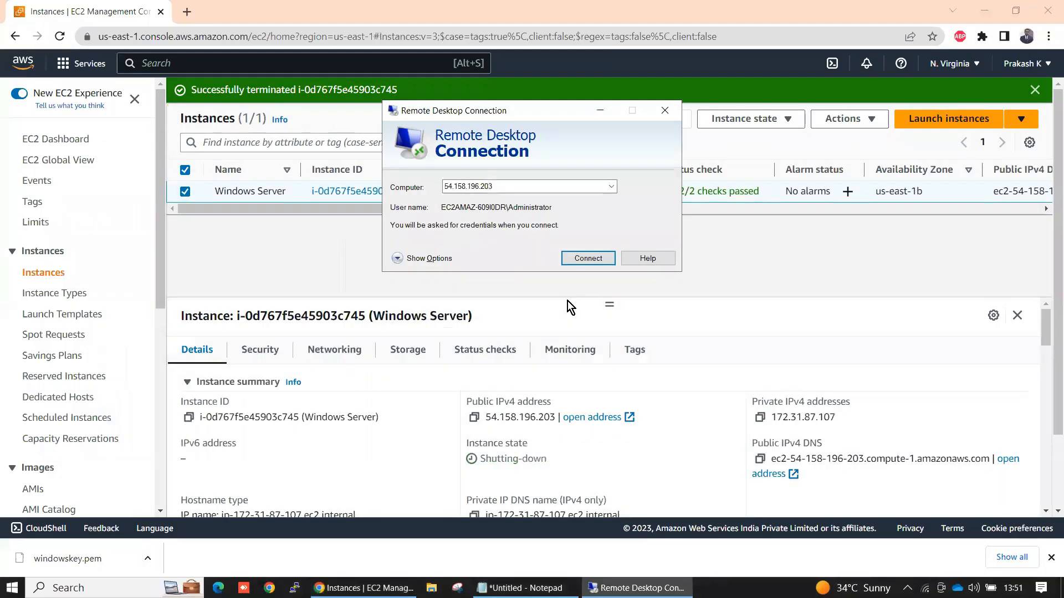
pyautogui.click(670, 110)
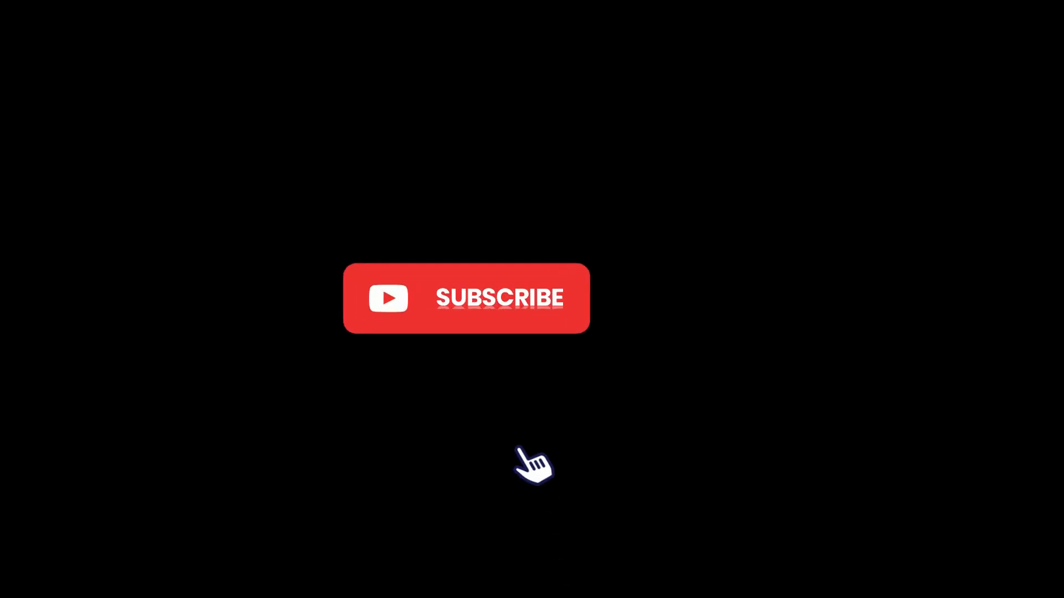